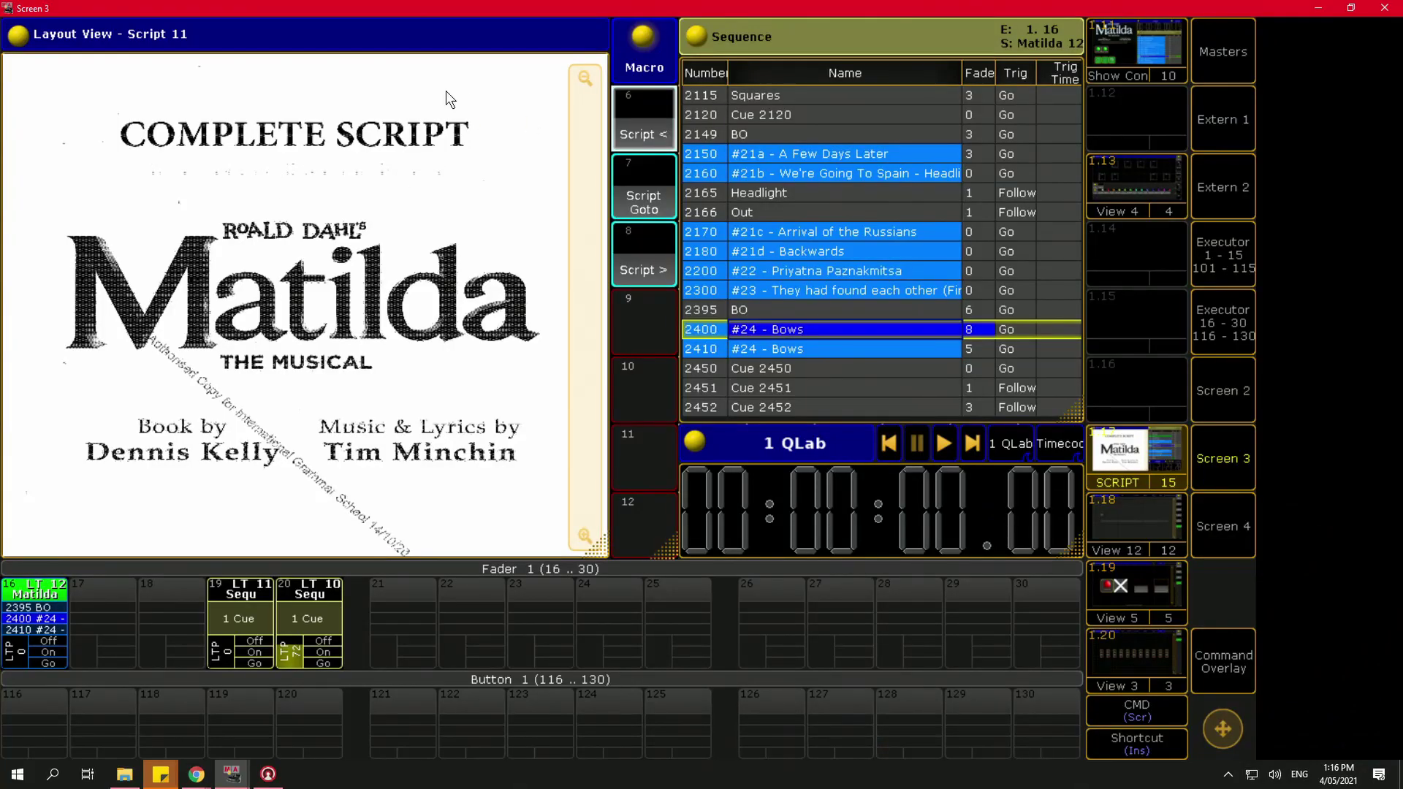
# Step: Page forward through the script with the Script > macro and back with the Script < macro
pyautogui.click(650, 247)
pyautogui.click(648, 255)
pyautogui.click(649, 256)
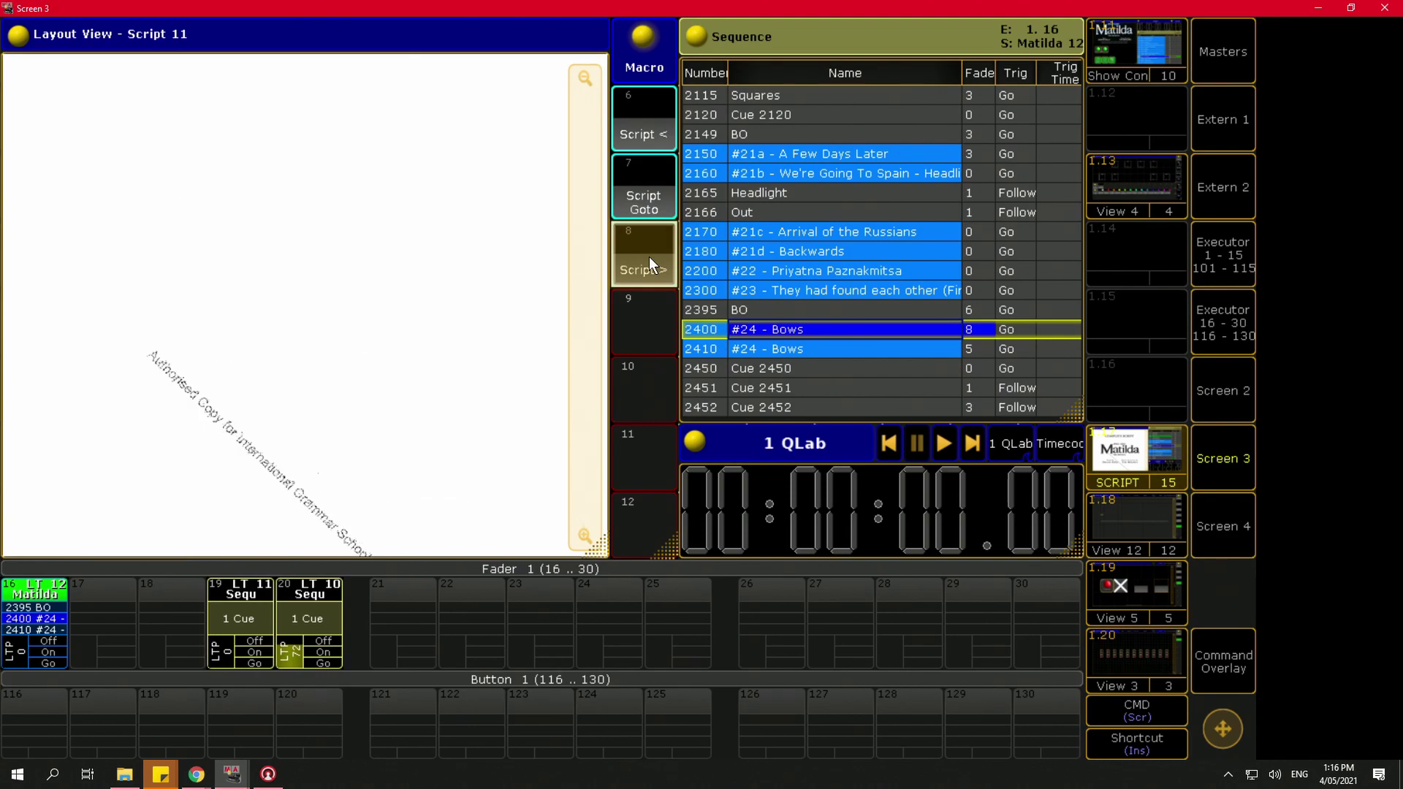
pyautogui.click(643, 116)
pyautogui.click(643, 126)
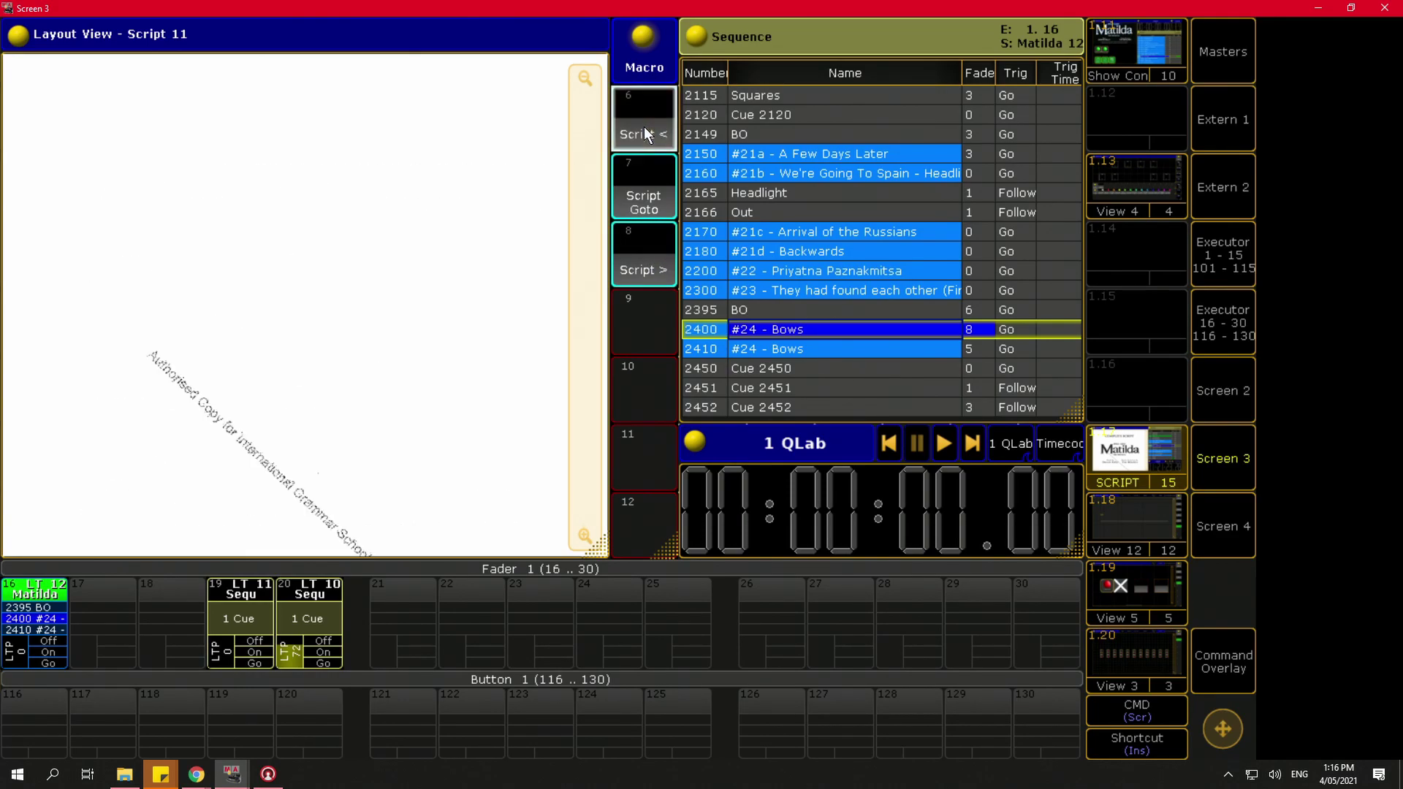
# Step: Use the Script Goto macro to show script page 5 and page 60, and look over page 60 at different zoom levels
pyautogui.click(643, 198)
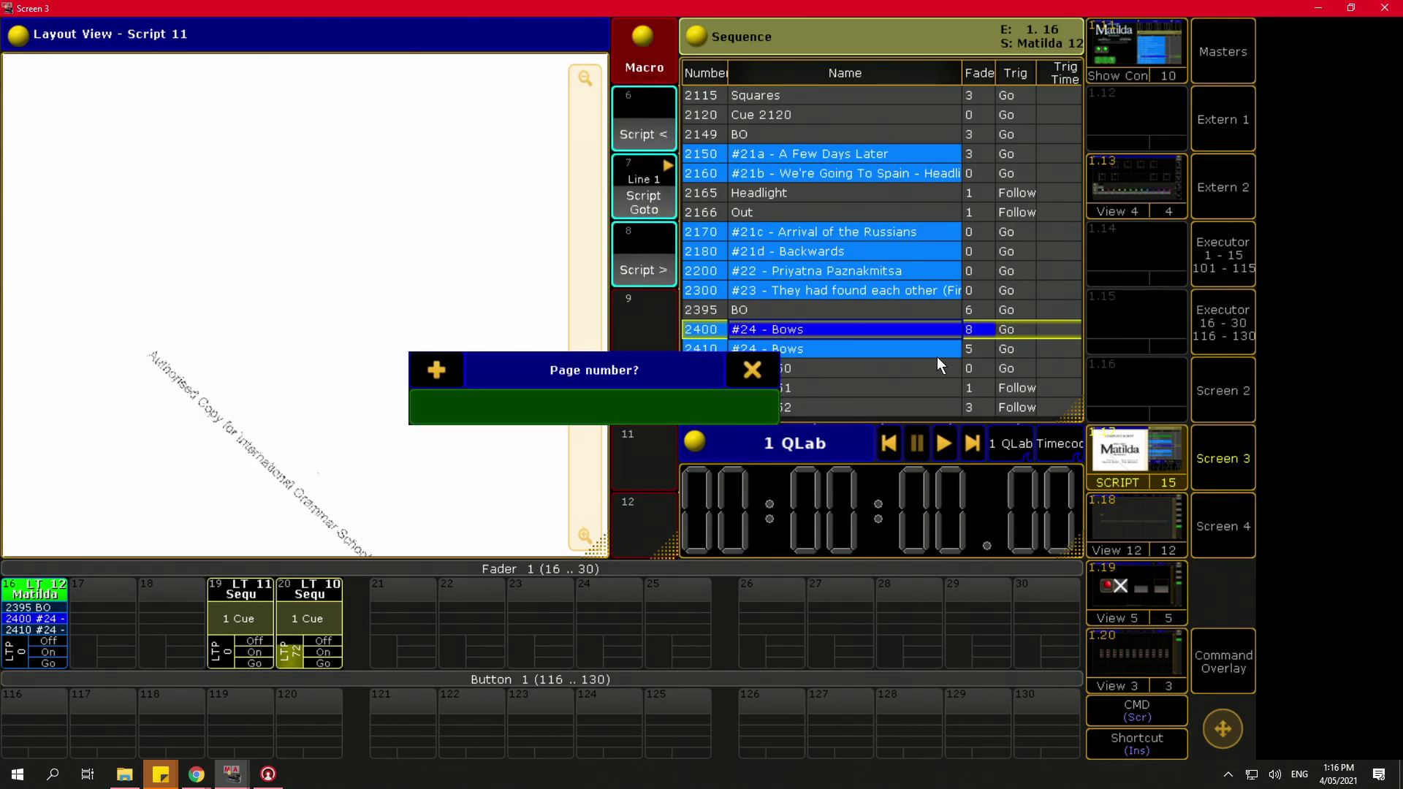
pyautogui.write('5')
pyautogui.press('Return')
pyautogui.click(642, 216)
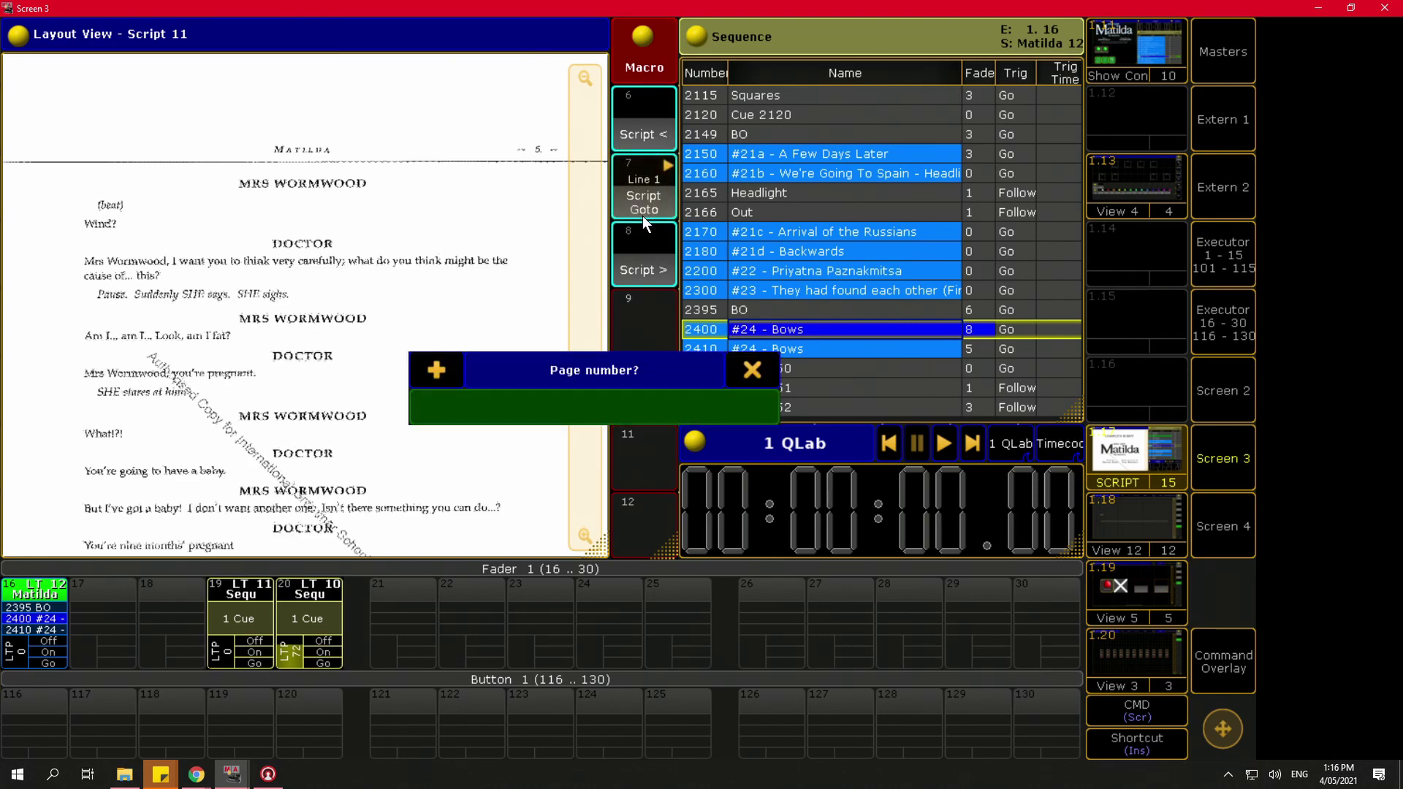
pyautogui.write('60')
pyautogui.press('Return')
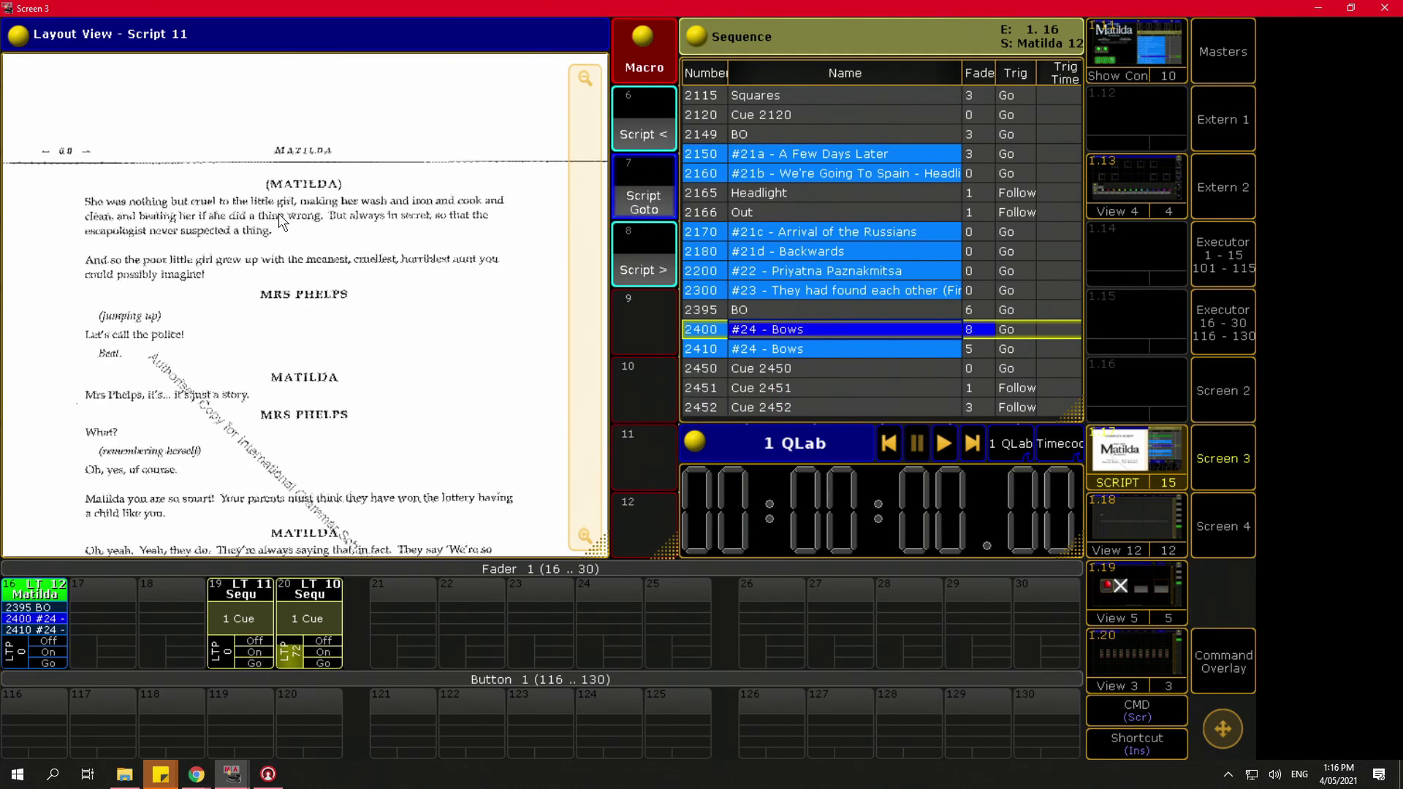
pyautogui.scroll(2, 458, 242)
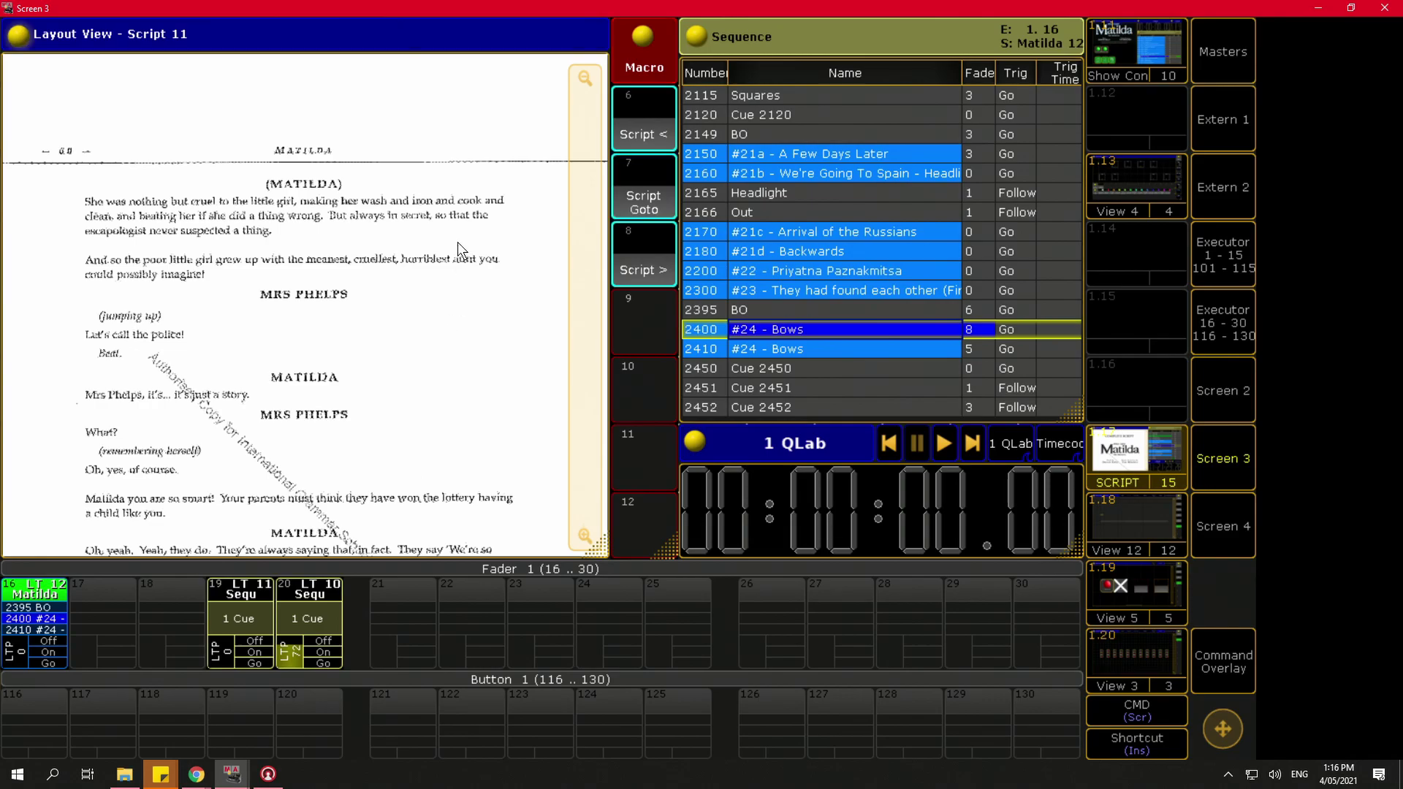
pyautogui.scroll(-3, 432, 207)
pyautogui.scroll(-3, 468, 278)
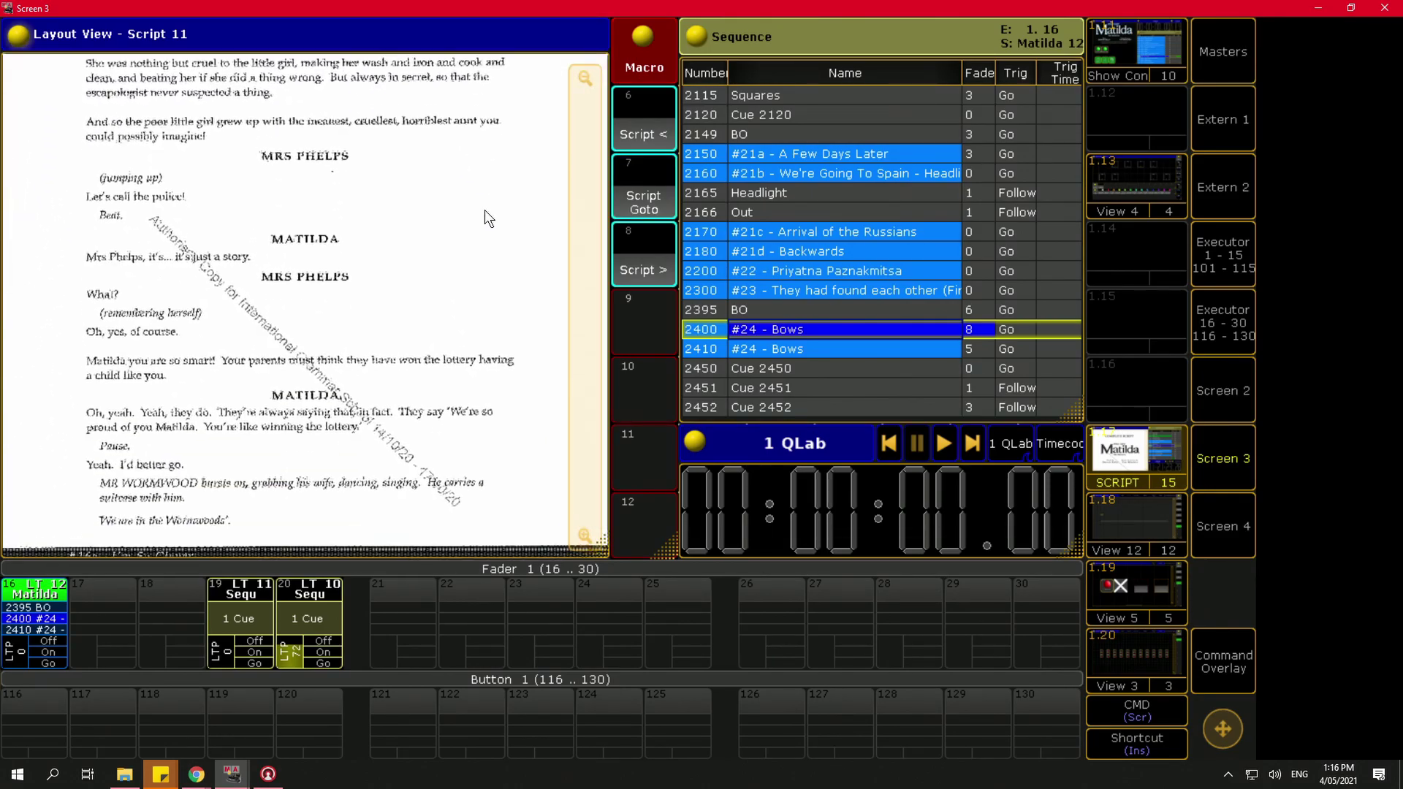
pyautogui.scroll(-3, 595, 135)
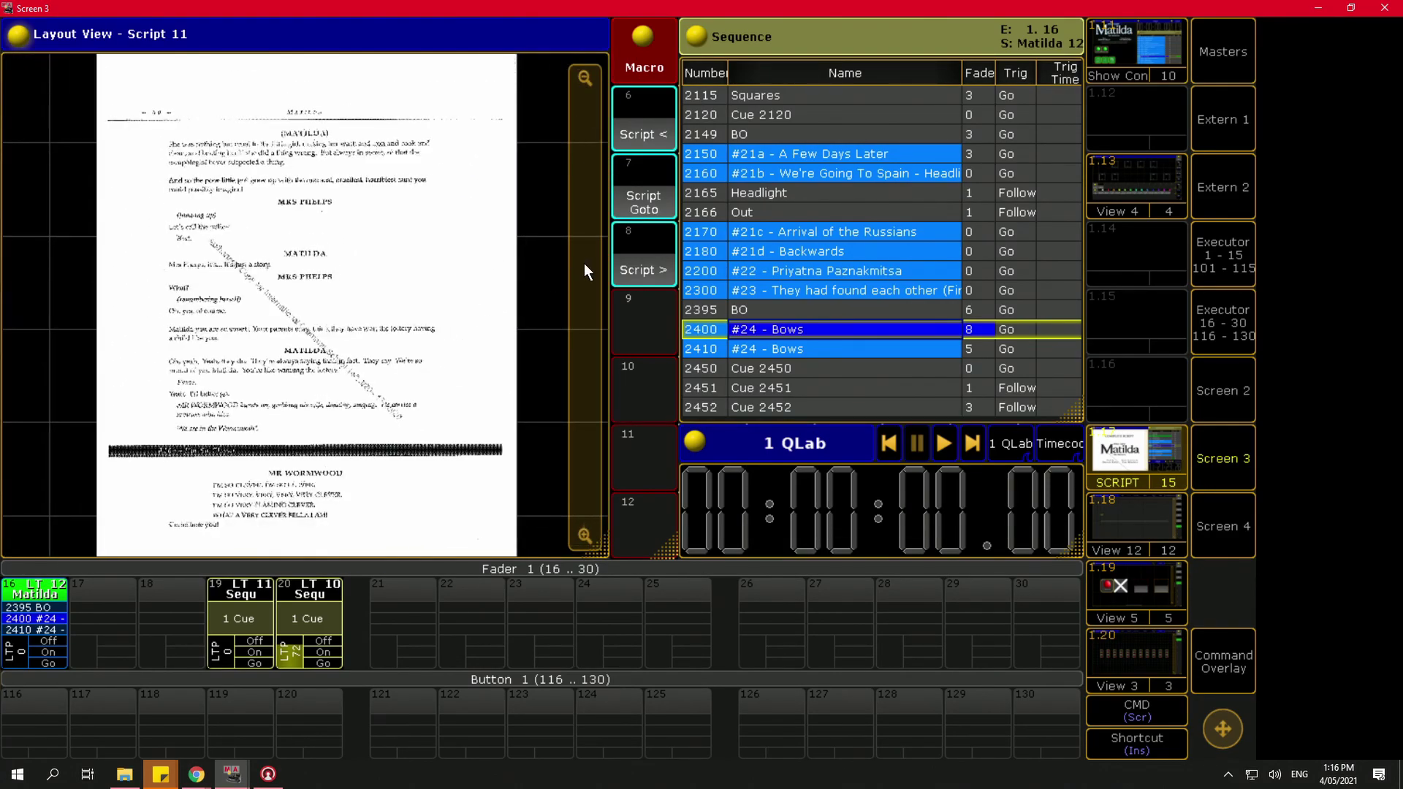
pyautogui.scroll(2, 579, 303)
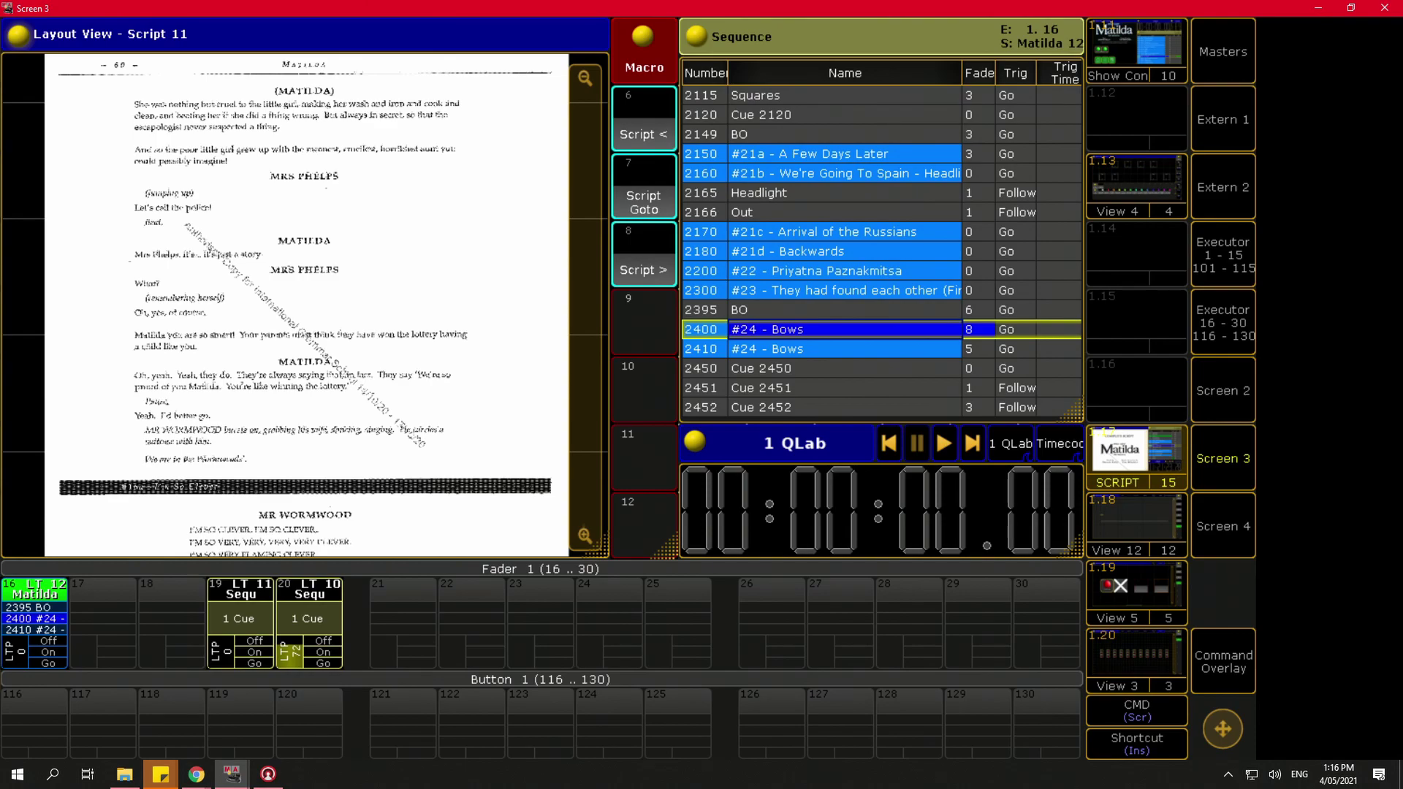
# Step: Create a new show under the default name with every clear option enabled, without saving the old showfile
pyautogui.click(1059, 35)
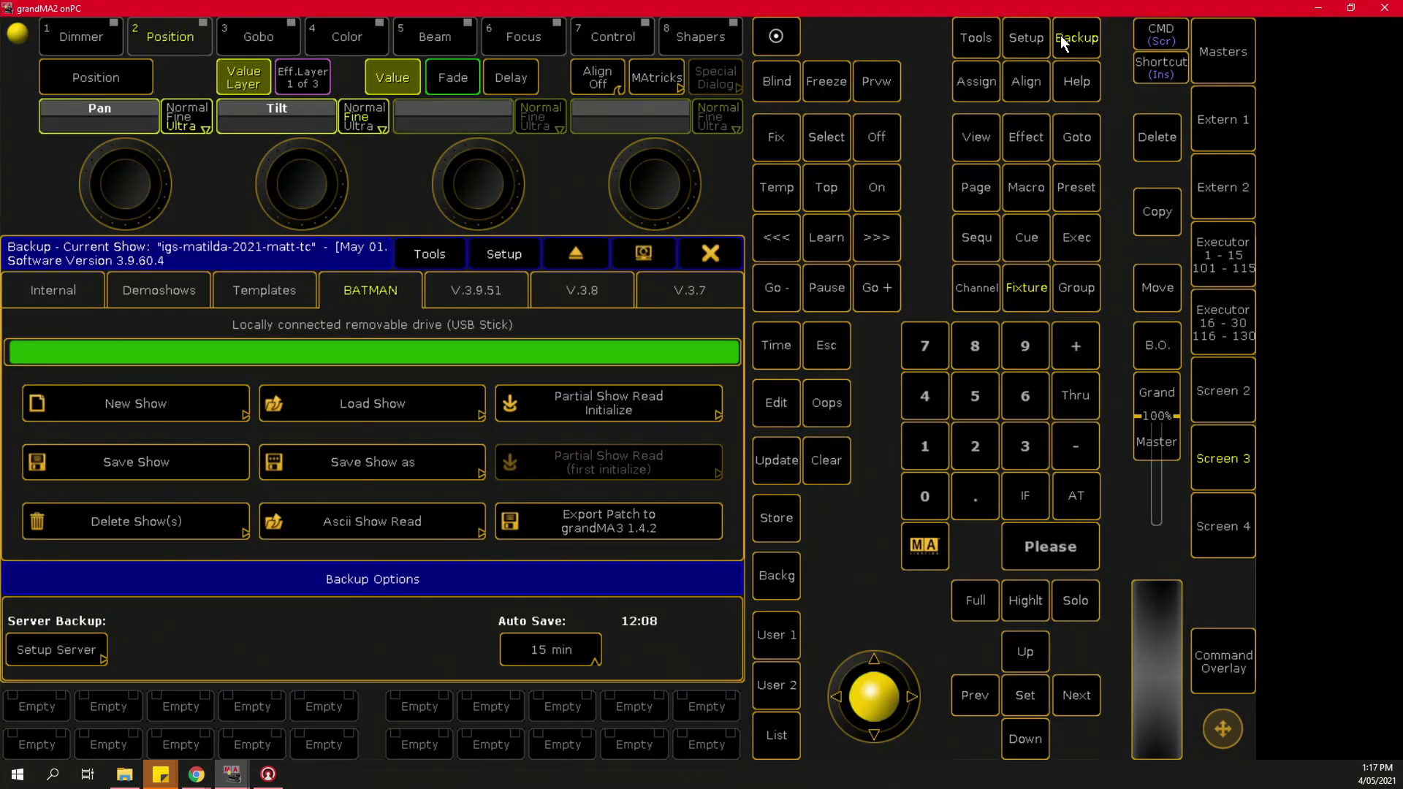
pyautogui.click(135, 403)
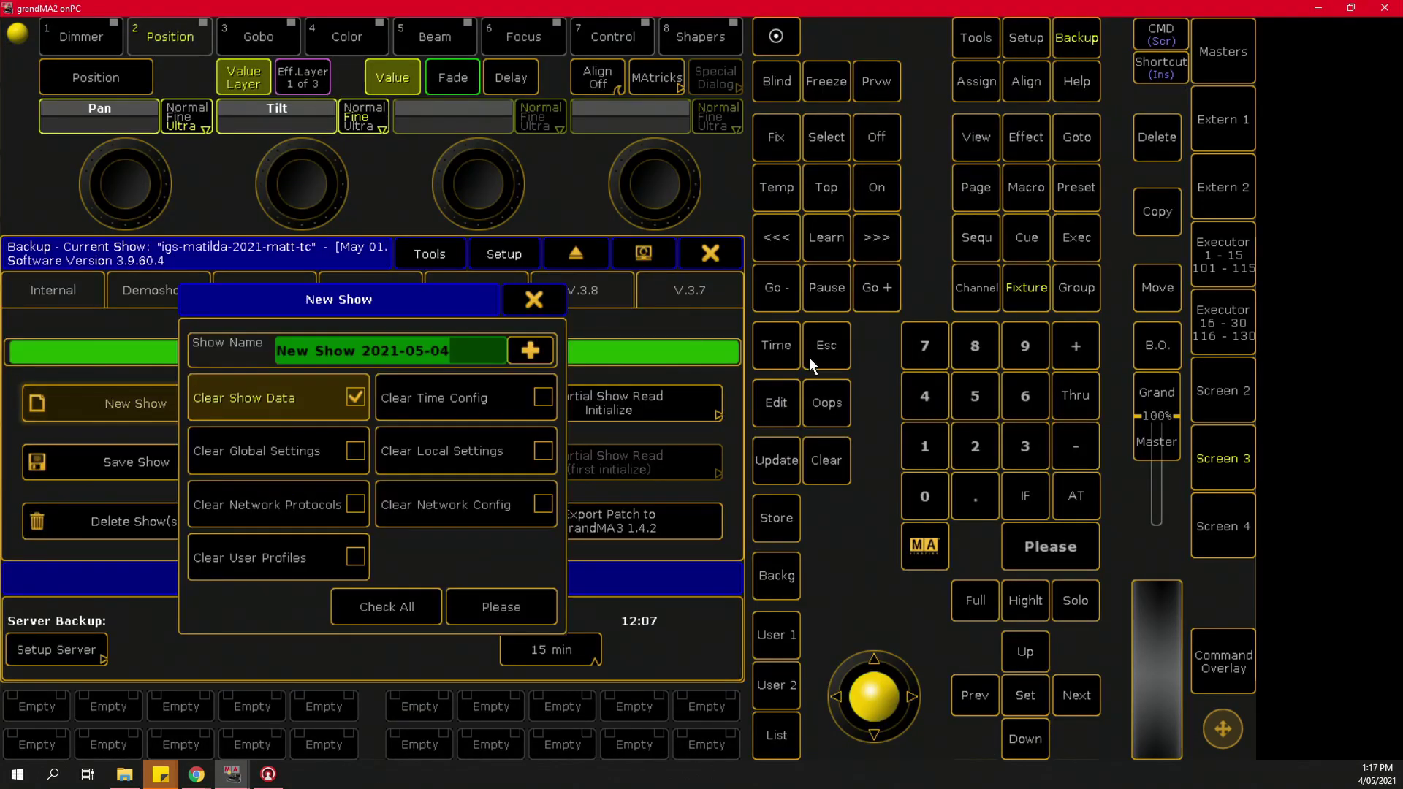
pyautogui.click(386, 606)
pyautogui.click(501, 606)
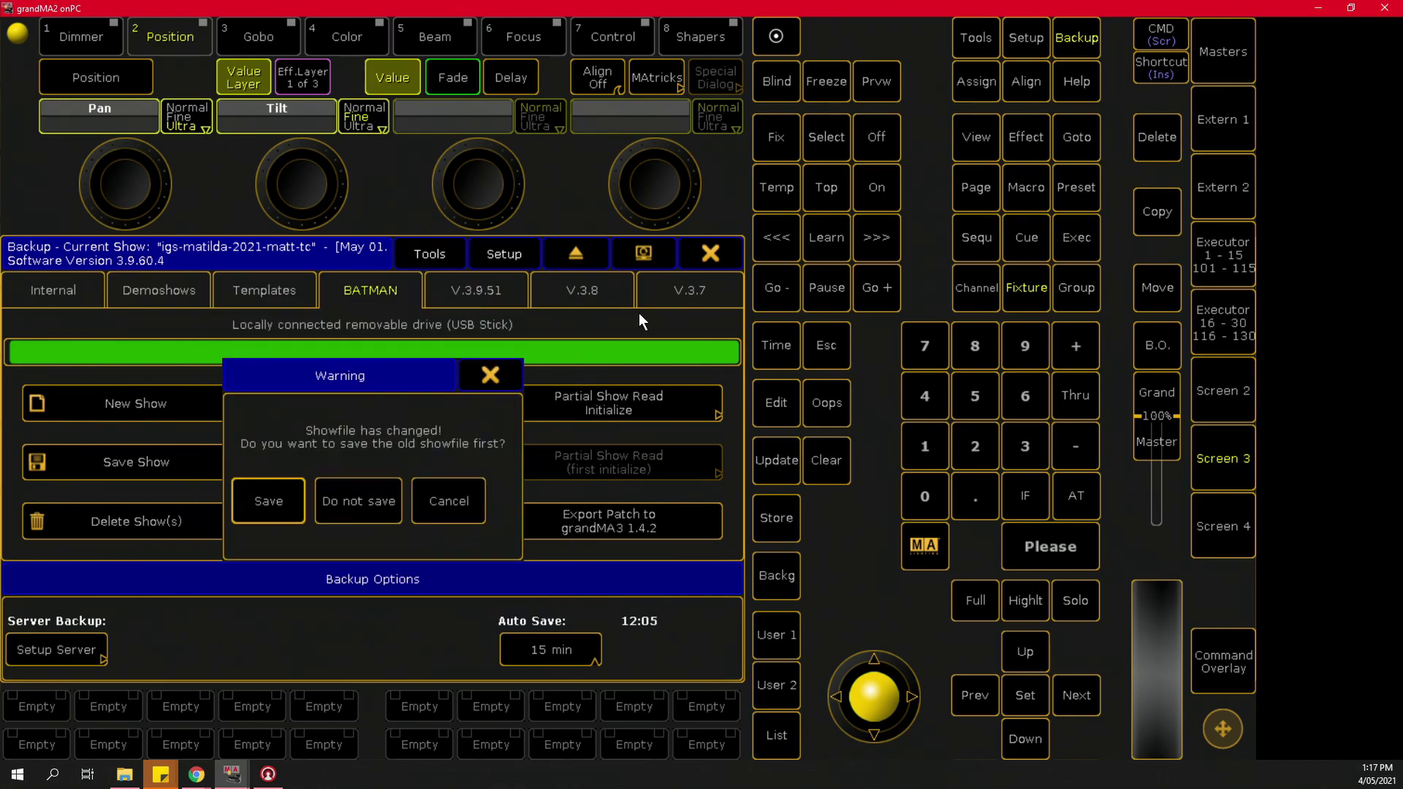
pyautogui.click(358, 500)
pyautogui.click(731, 253)
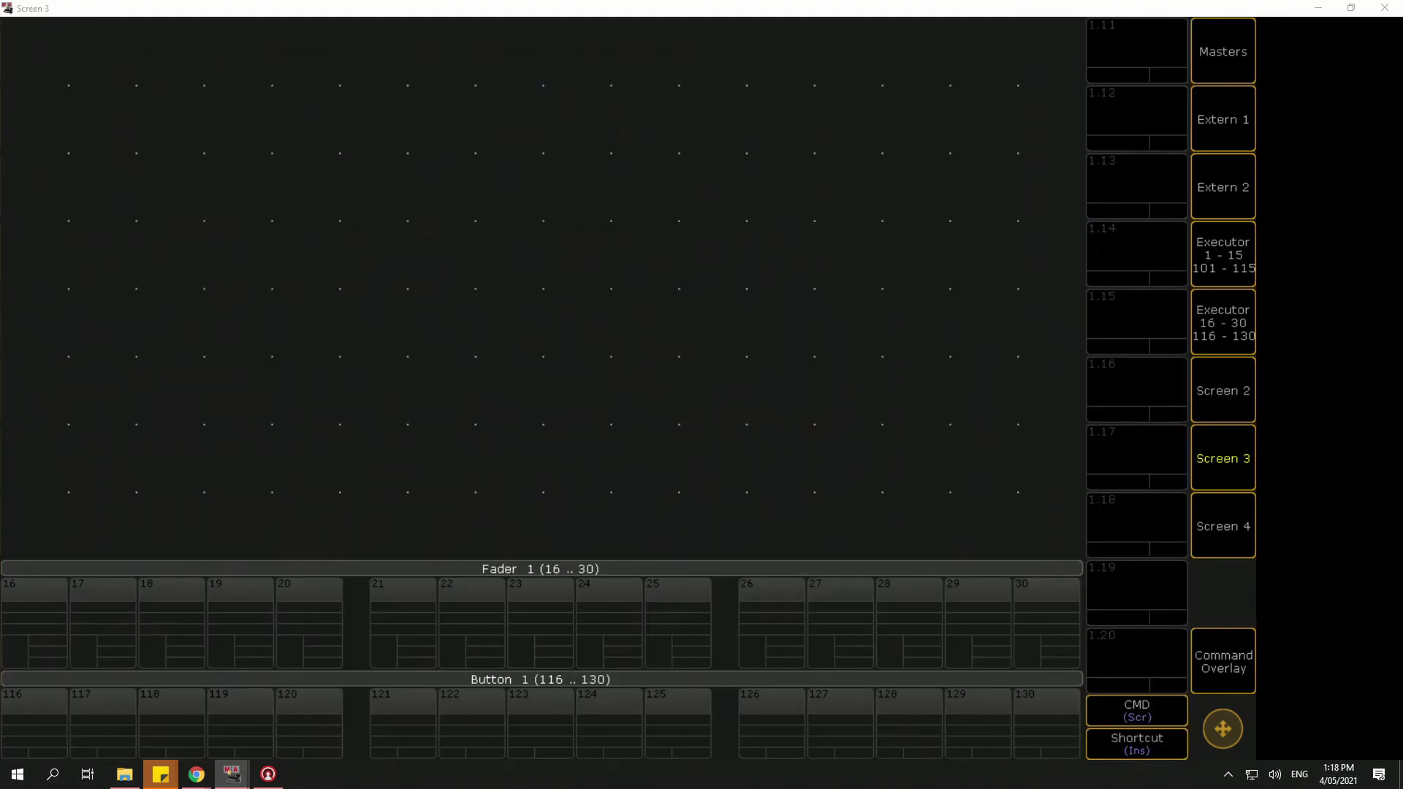
# Step: Add a Layout View window on screen 3 and resize it to the left half of the workspace
pyautogui.click(19, 62)
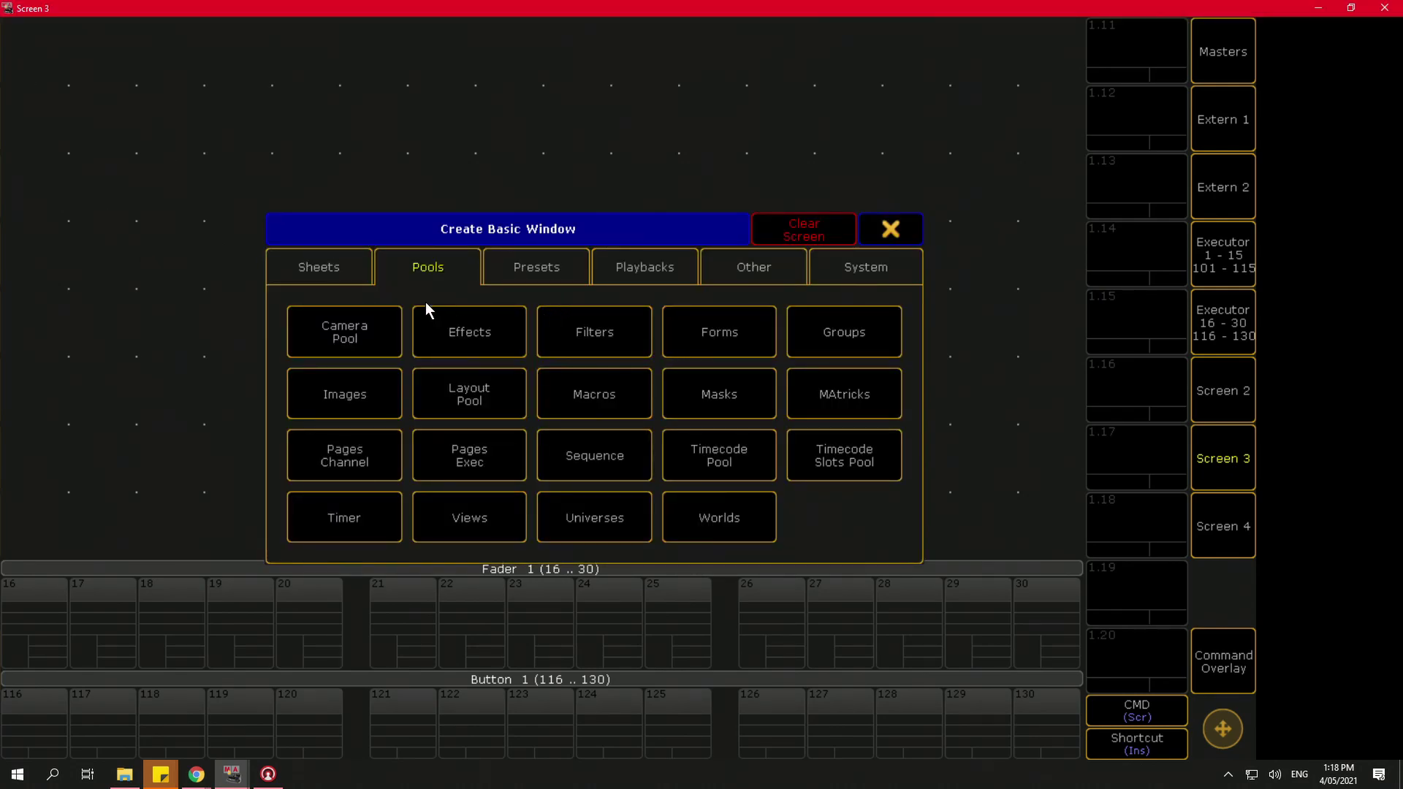
pyautogui.click(738, 269)
pyautogui.click(857, 394)
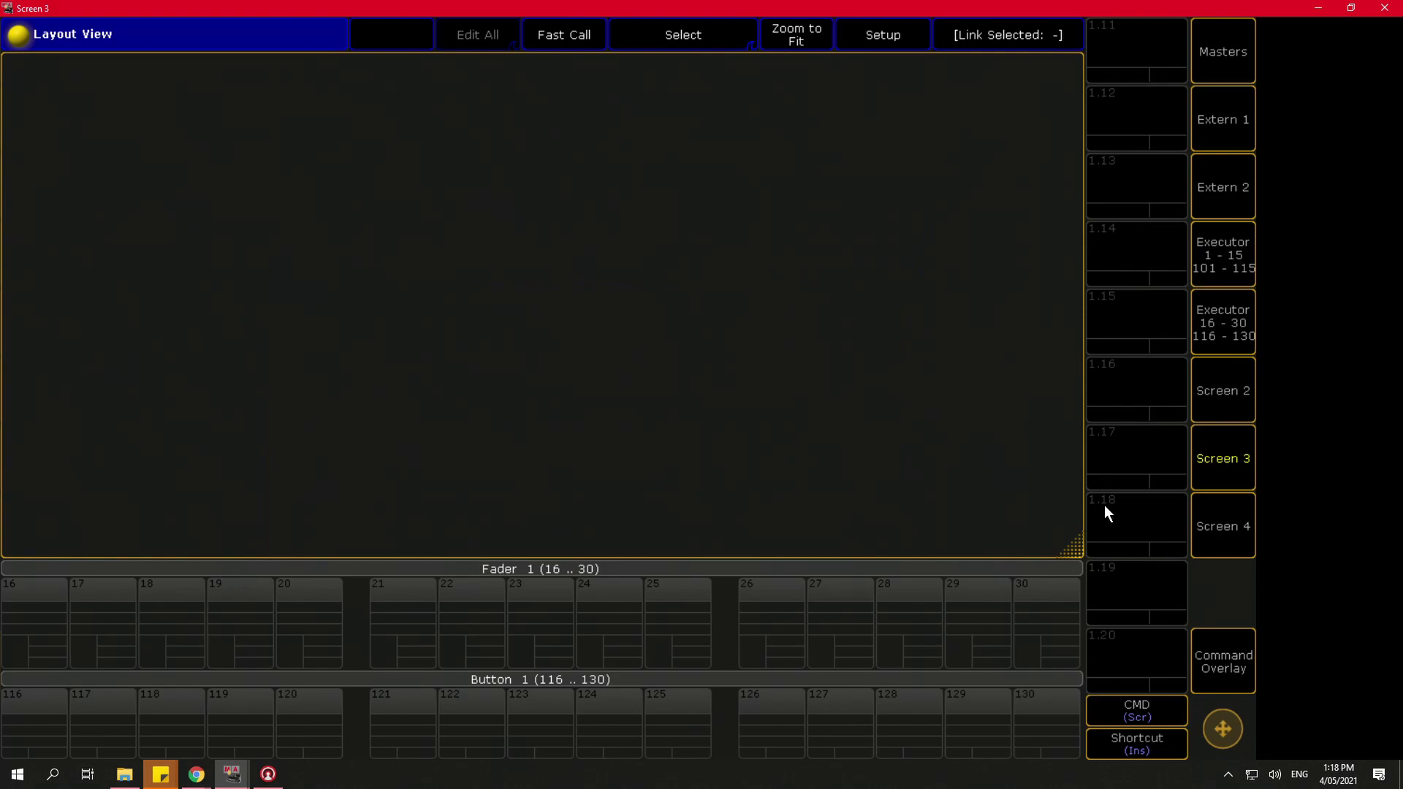
pyautogui.moveTo(1071, 546); pyautogui.dragTo(548, 546)
# Step: Add a Layout Pool window beside the Layout View and narrow it to a single column
pyautogui.click(583, 50)
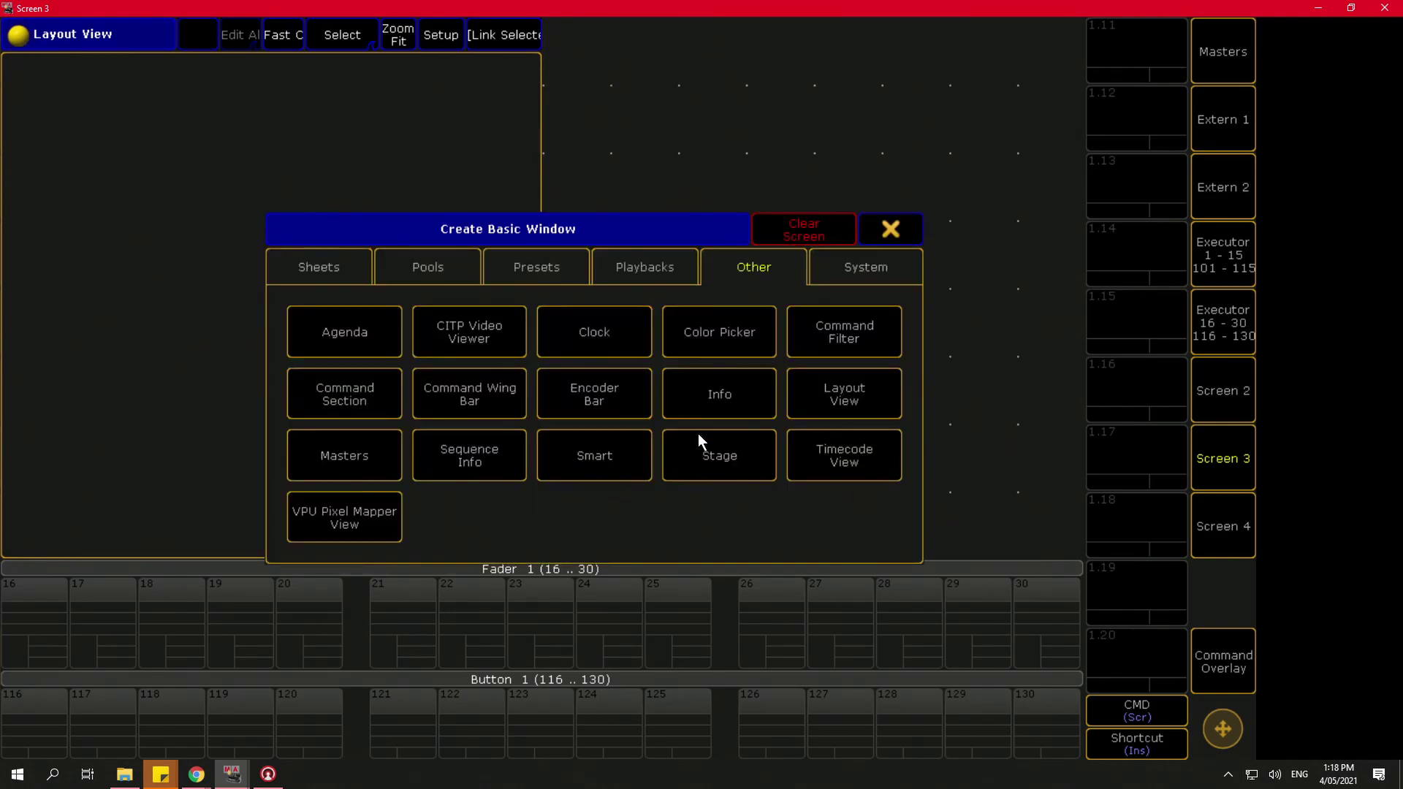
pyautogui.click(457, 270)
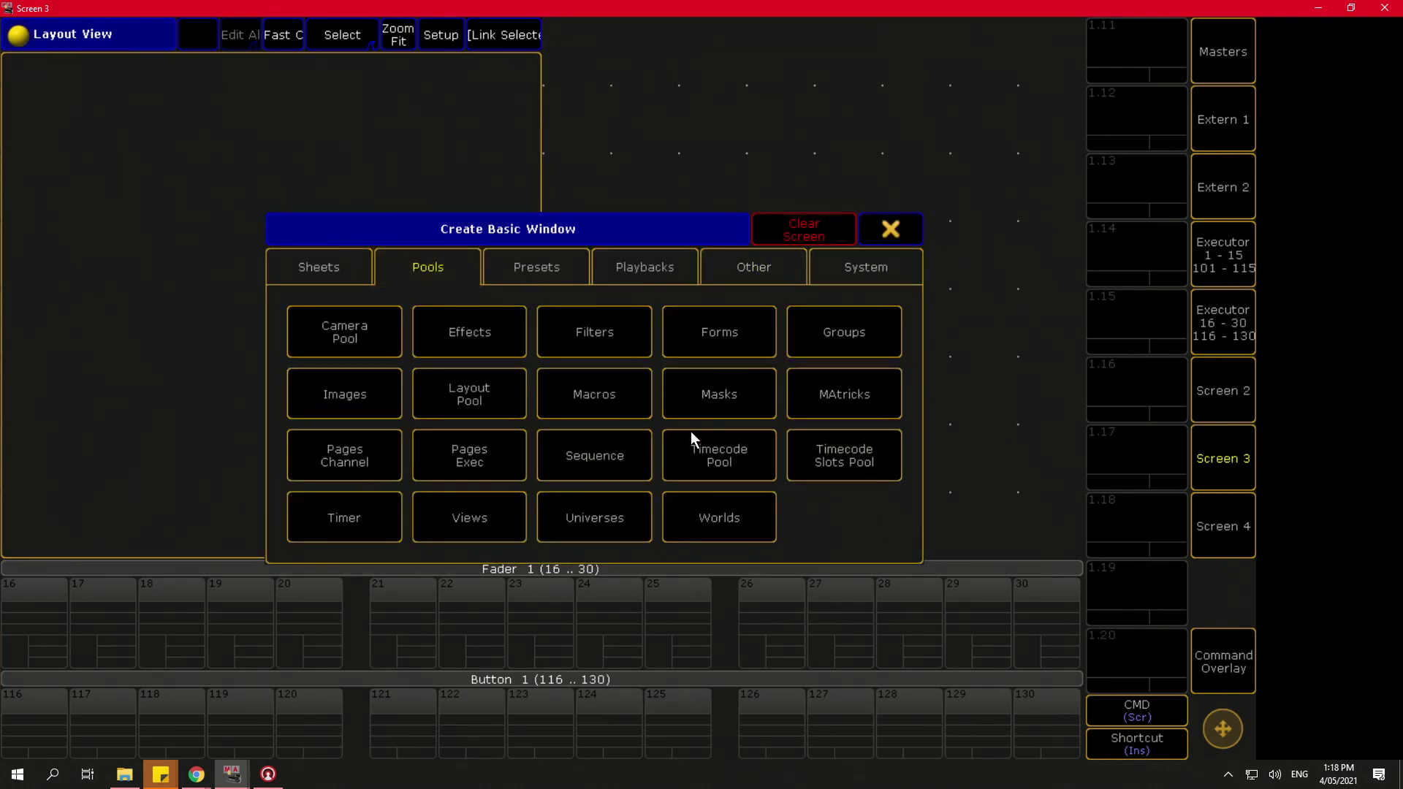
pyautogui.click(469, 393)
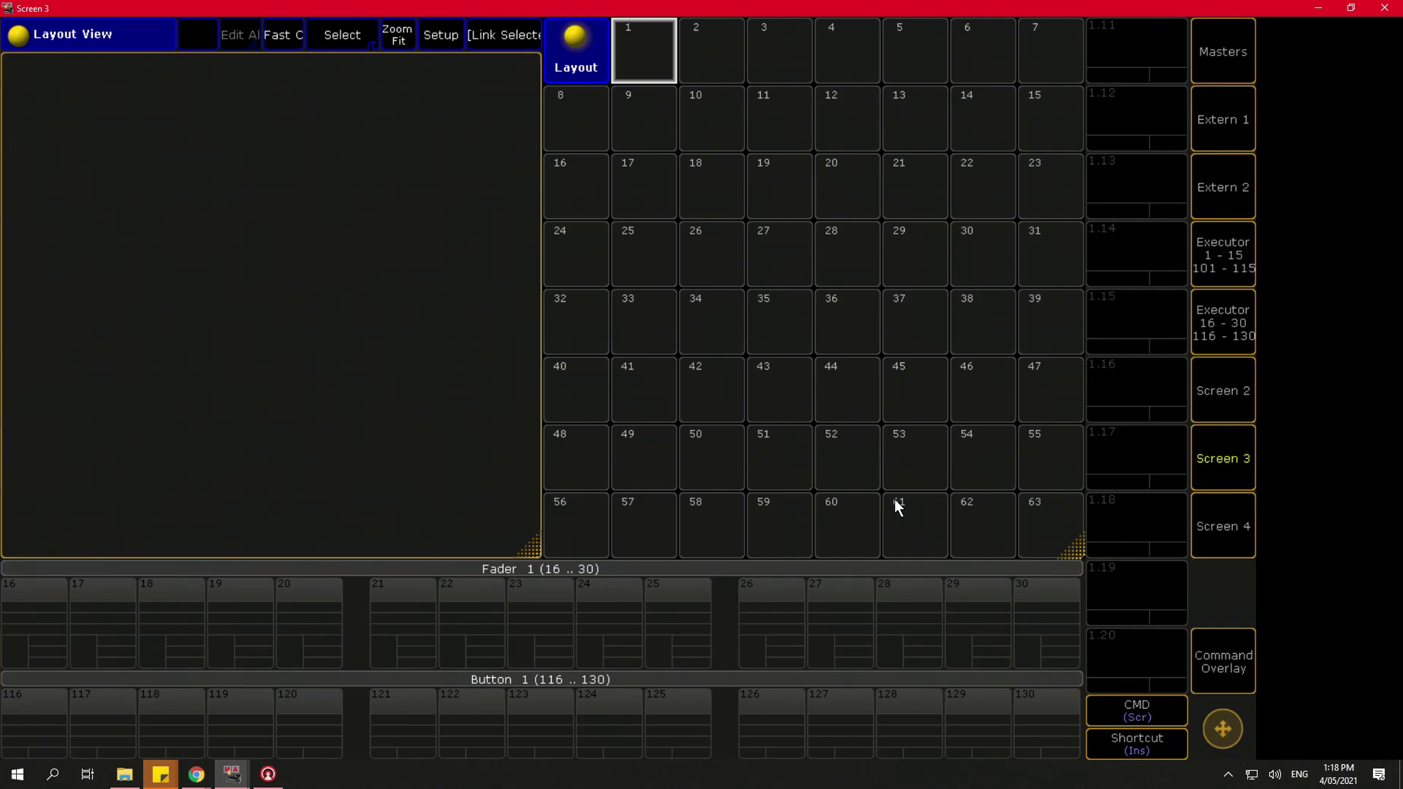
pyautogui.moveTo(1072, 550); pyautogui.dragTo(609, 536)
# Step: Add a one-column Macros pool with three slots and place it beneath the Layout pool, shortened to two slots
pyautogui.click(637, 43)
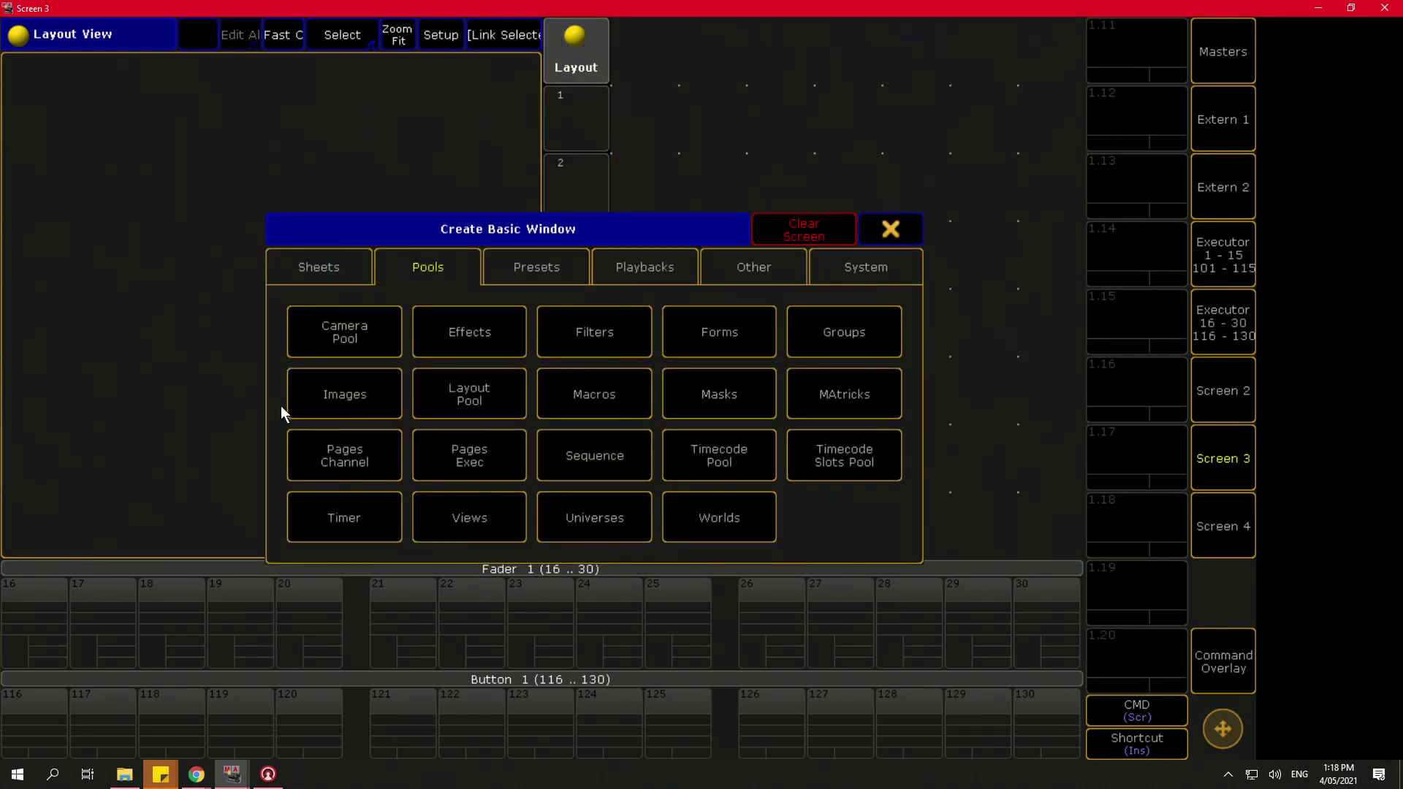
pyautogui.click(641, 395)
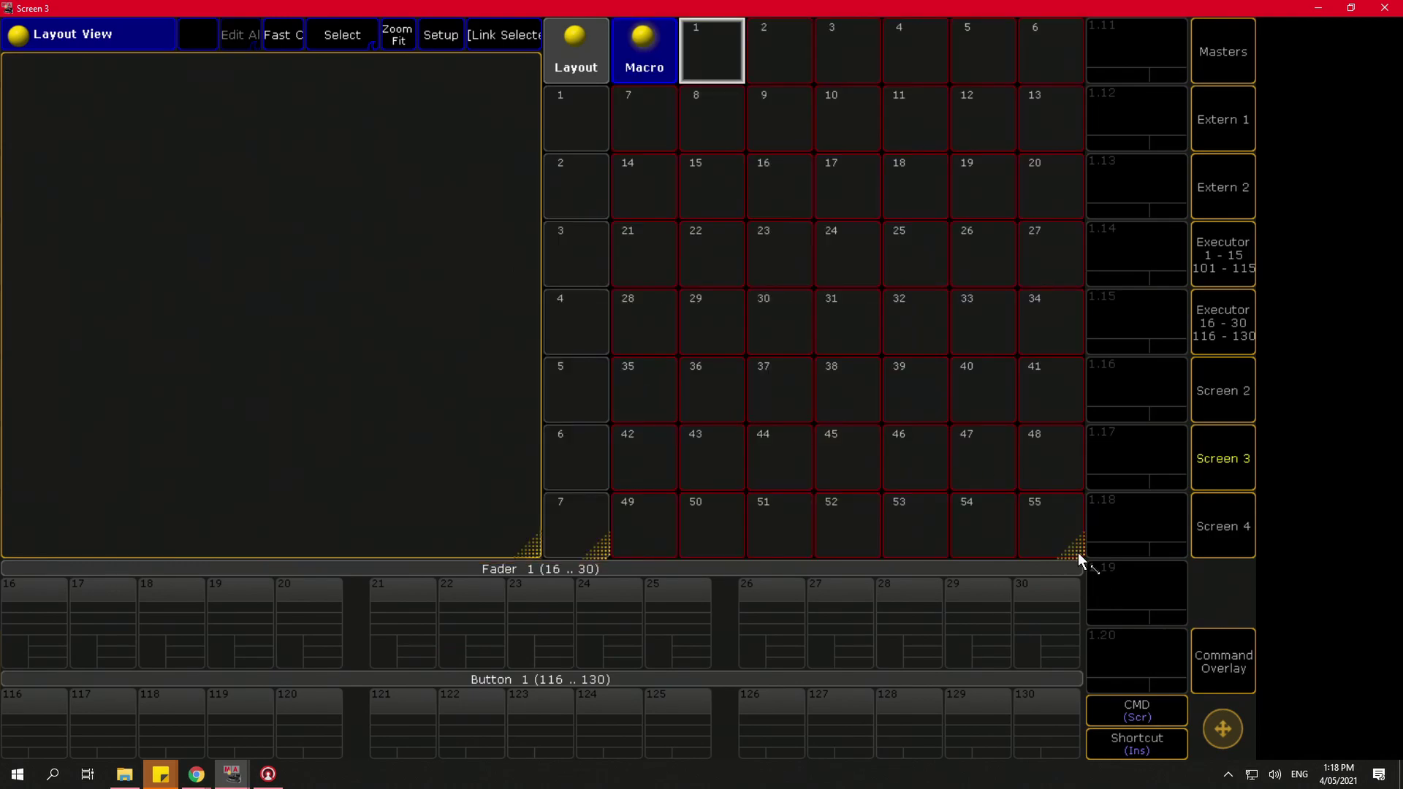
pyautogui.moveTo(1076, 561); pyautogui.dragTo(666, 285)
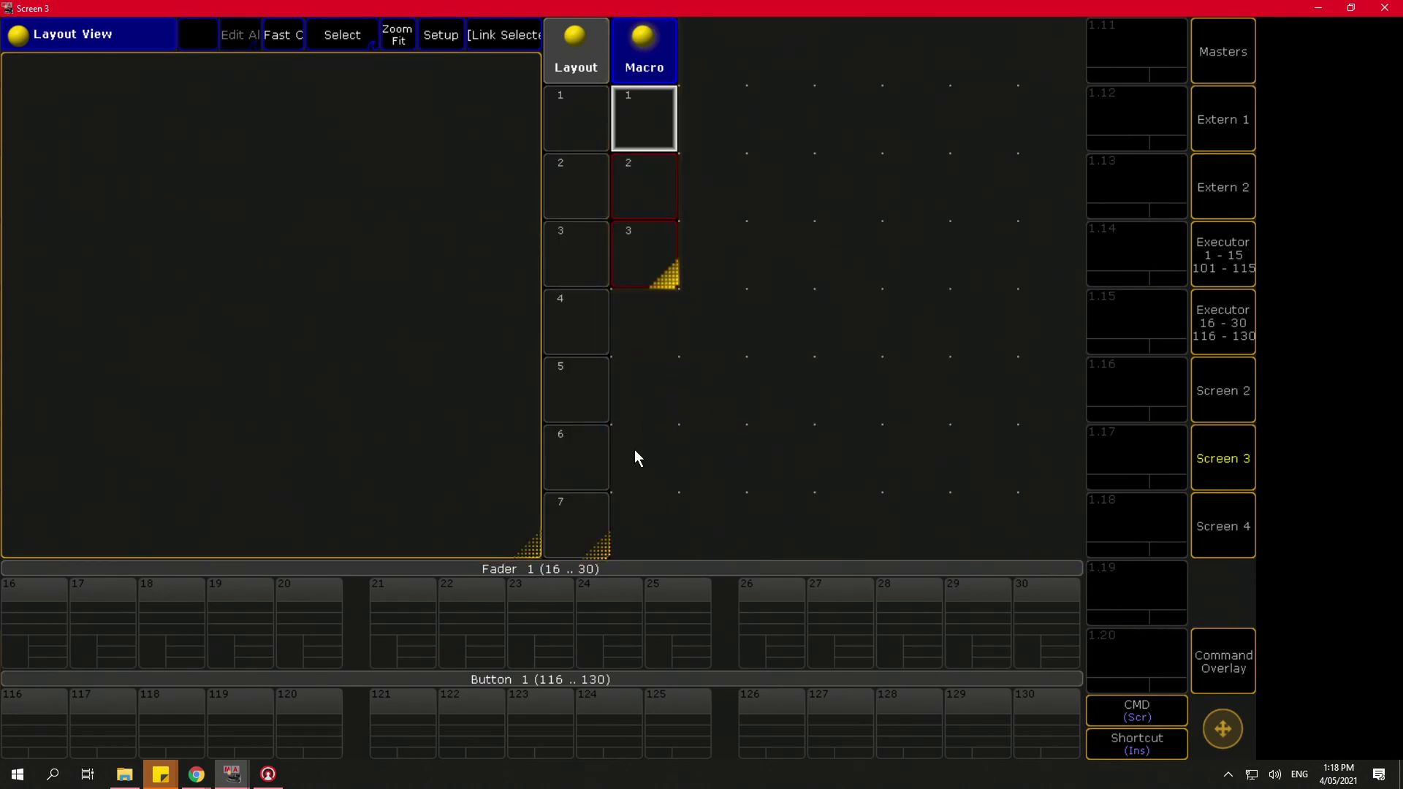
pyautogui.moveTo(598, 545); pyautogui.dragTo(613, 232)
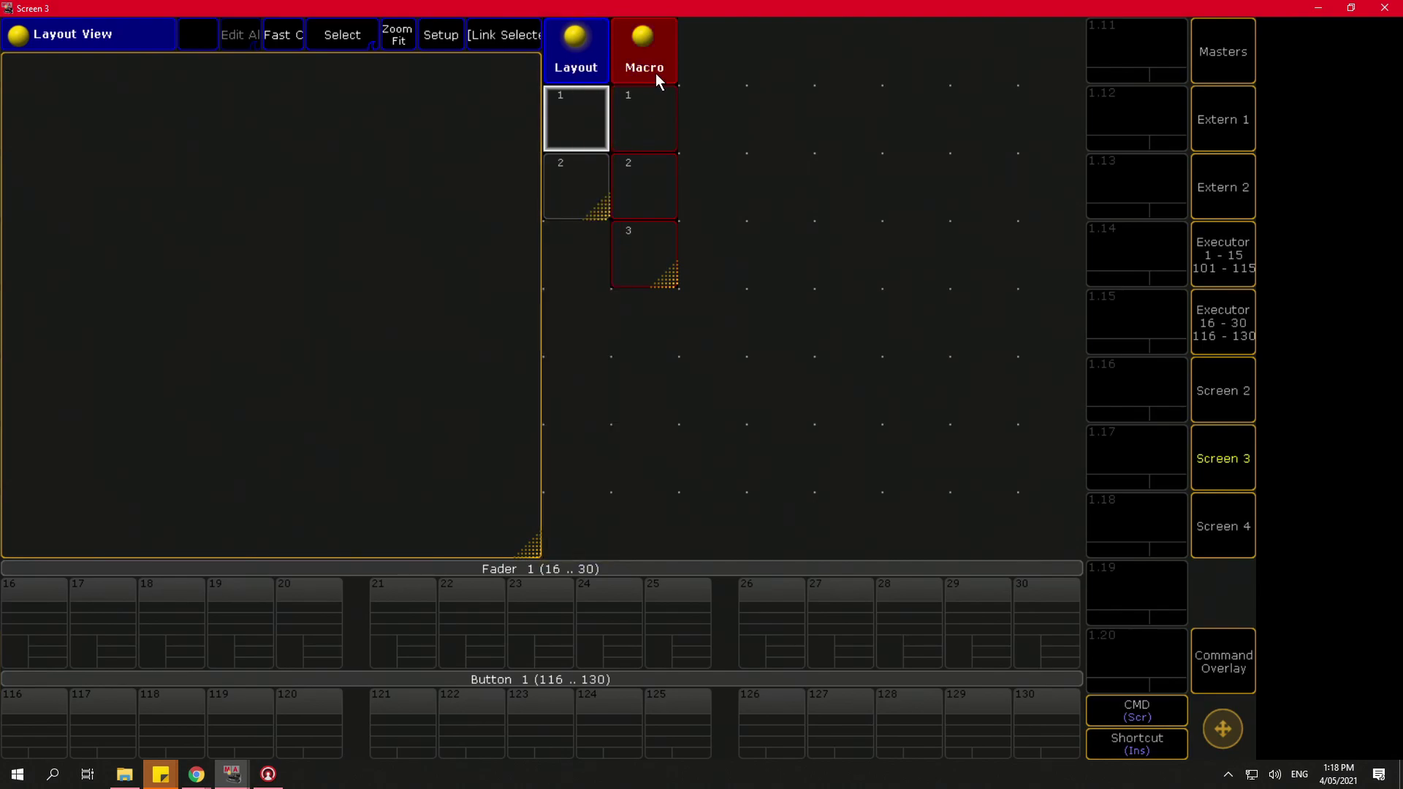
pyautogui.moveTo(652, 75); pyautogui.dragTo(584, 277)
# Step: Add an Images pool in the remaining space and store the screen 3 view as "Script" on view button 1.11
pyautogui.click(642, 49)
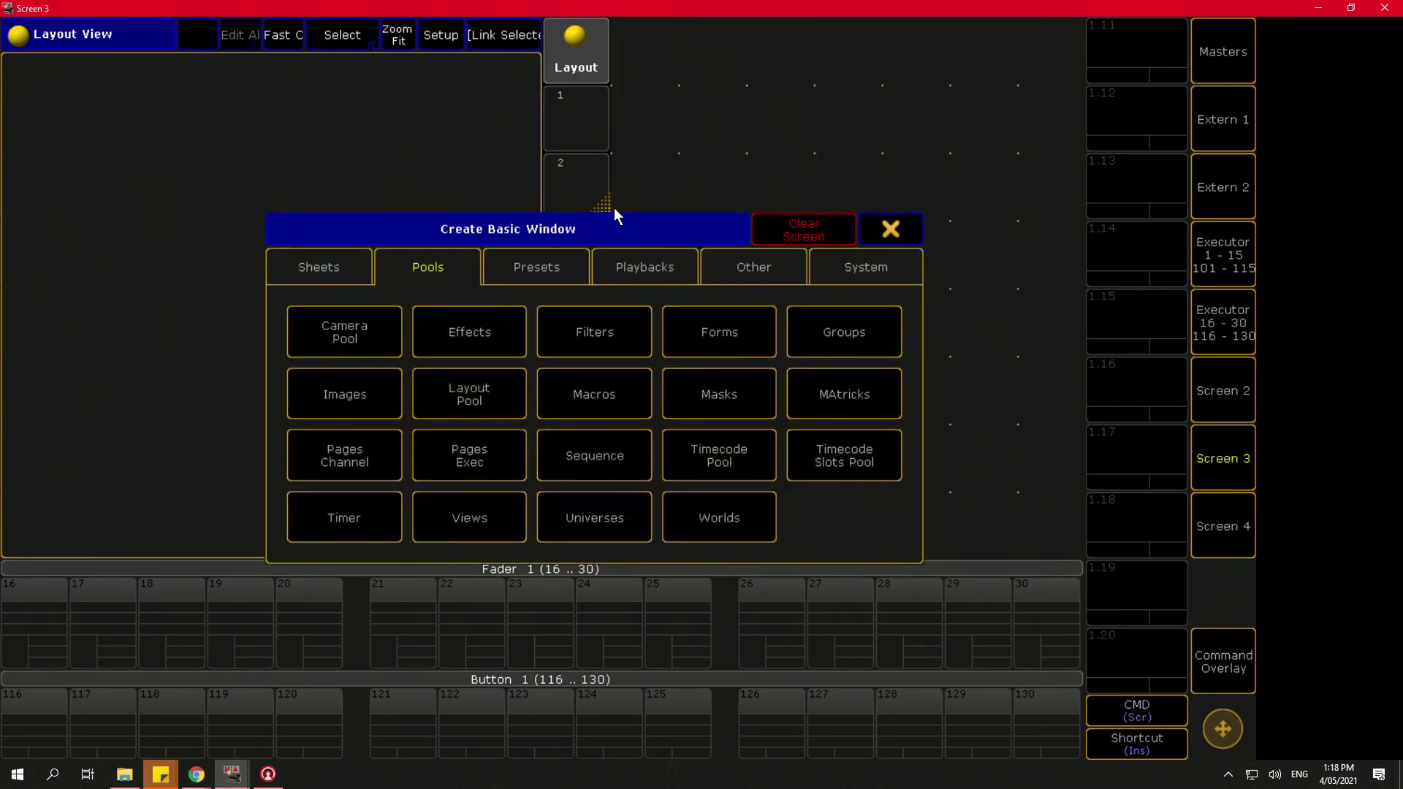
pyautogui.click(330, 401)
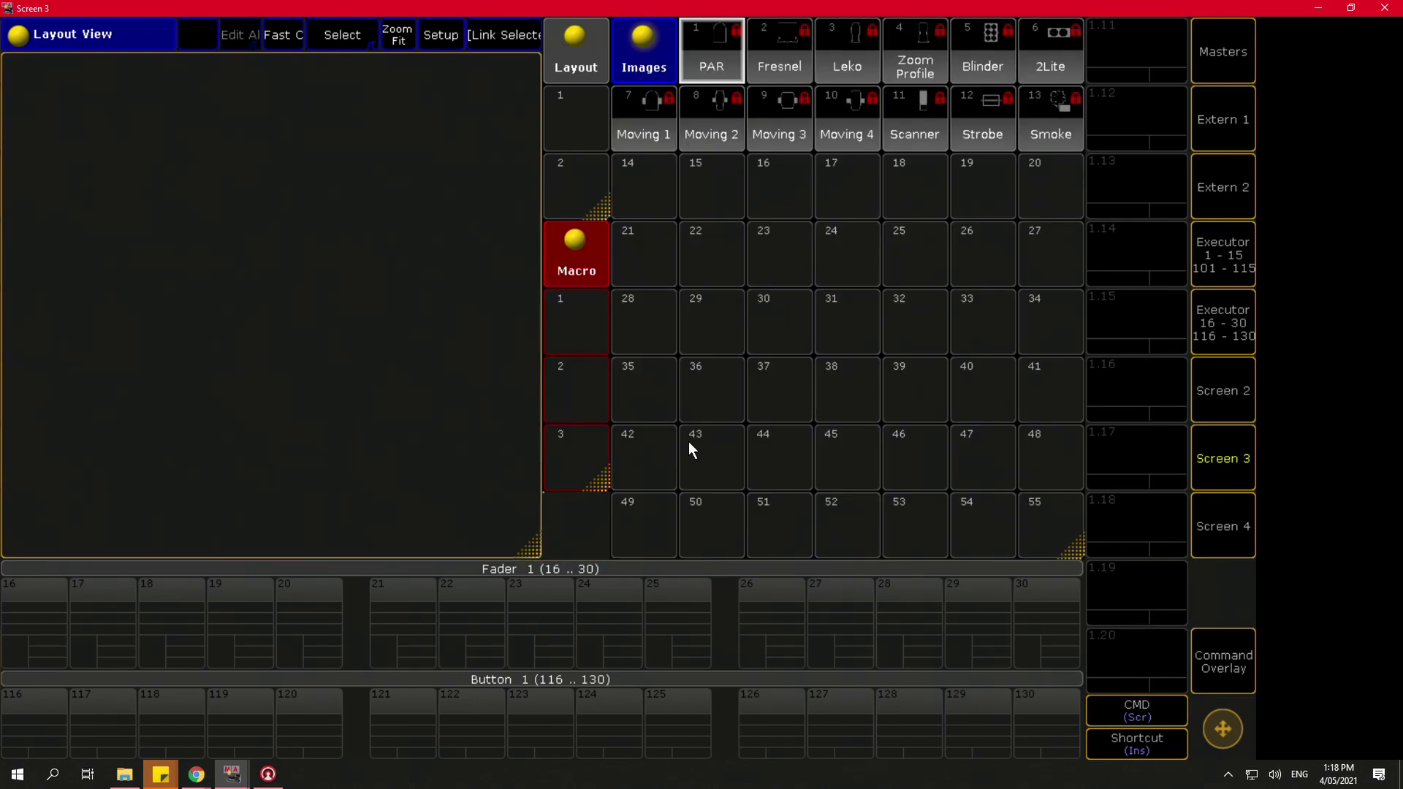
pyautogui.click(1248, 661)
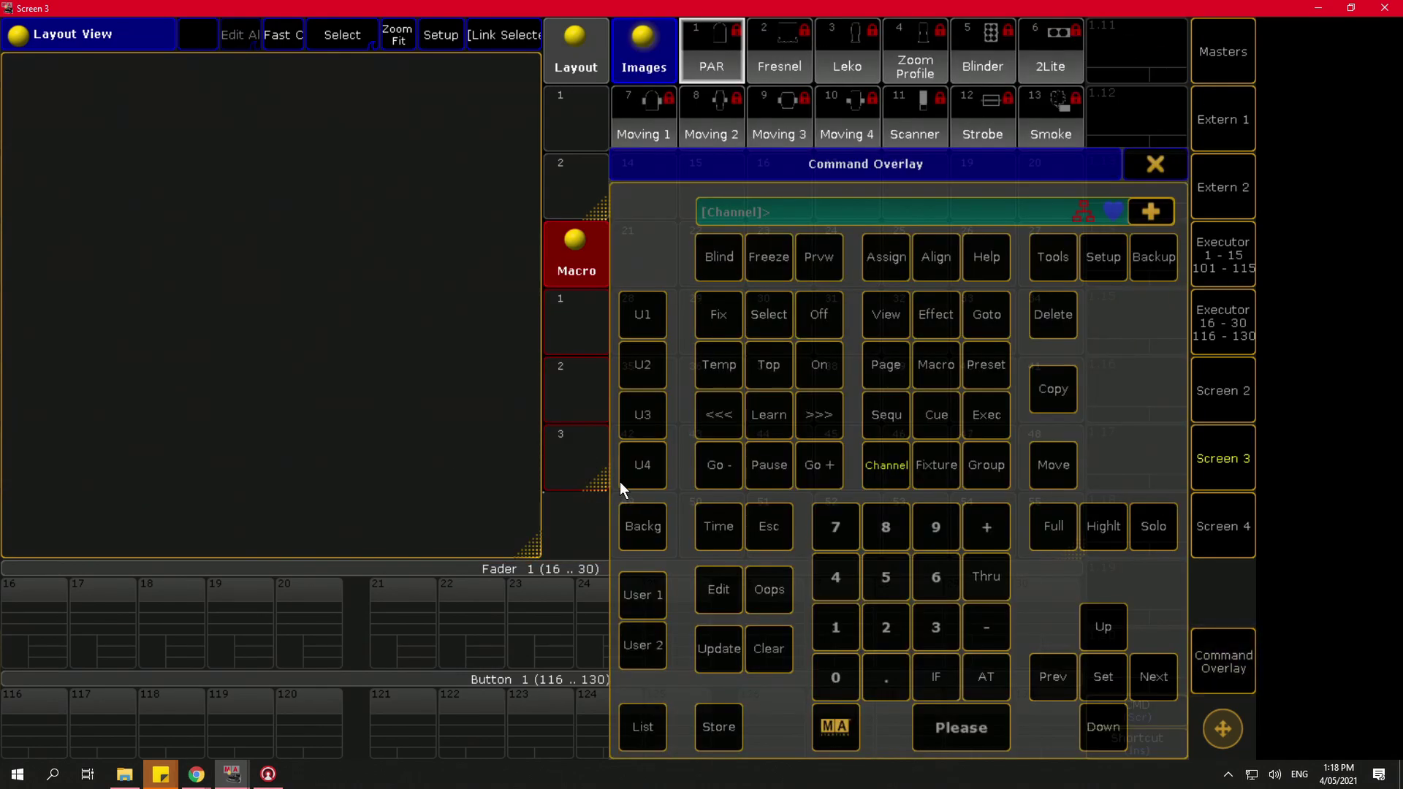
pyautogui.click(702, 723)
pyautogui.click(1134, 48)
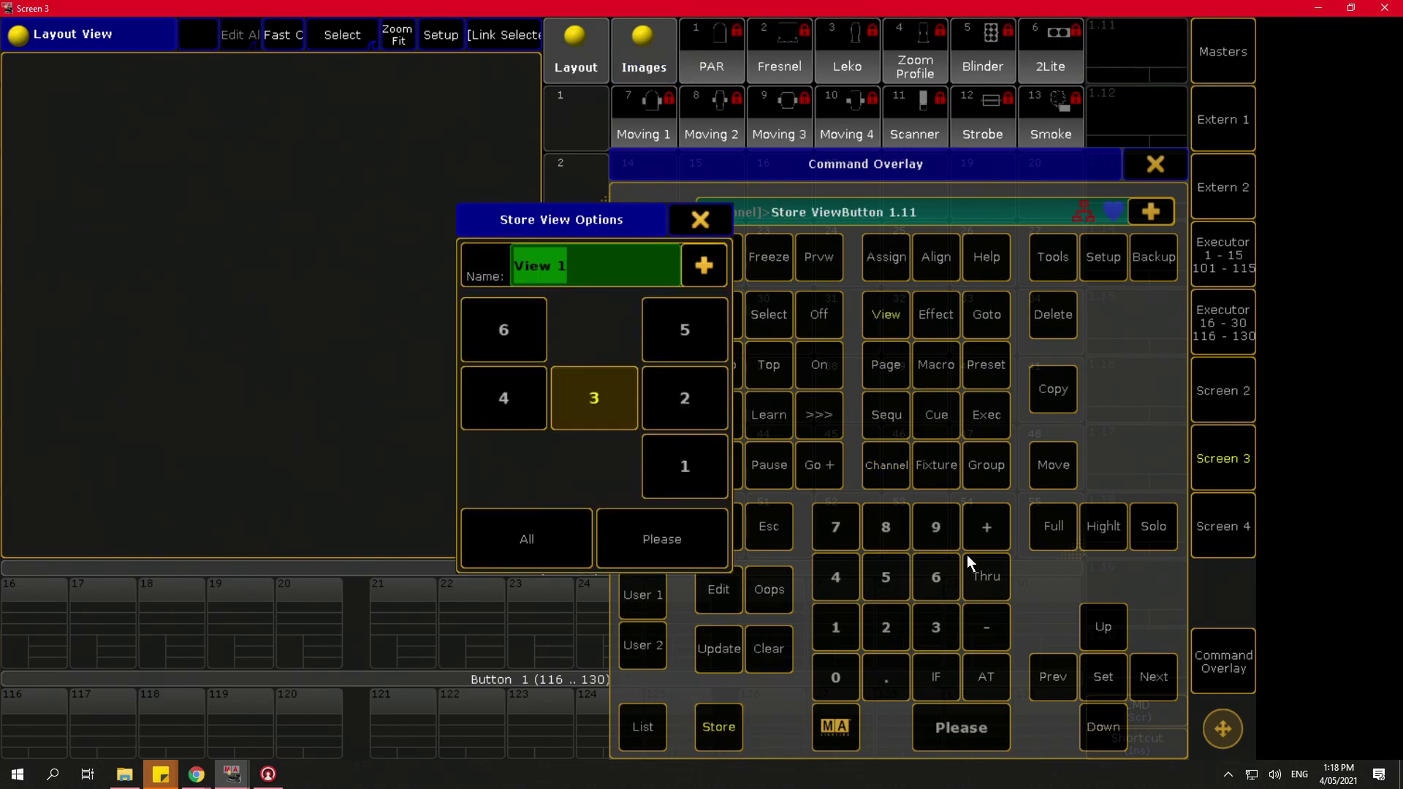
pyautogui.write('Script')
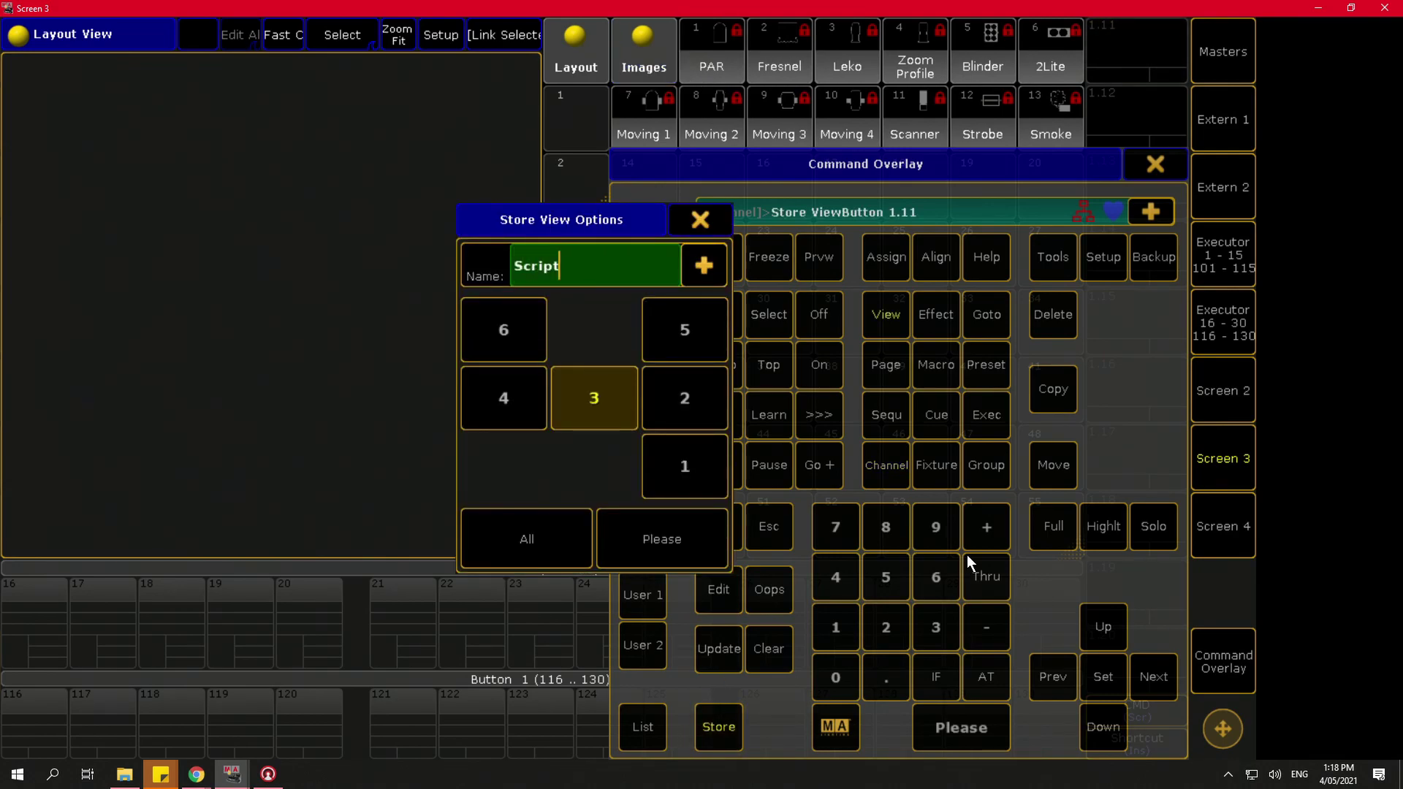
pyautogui.press('Return')
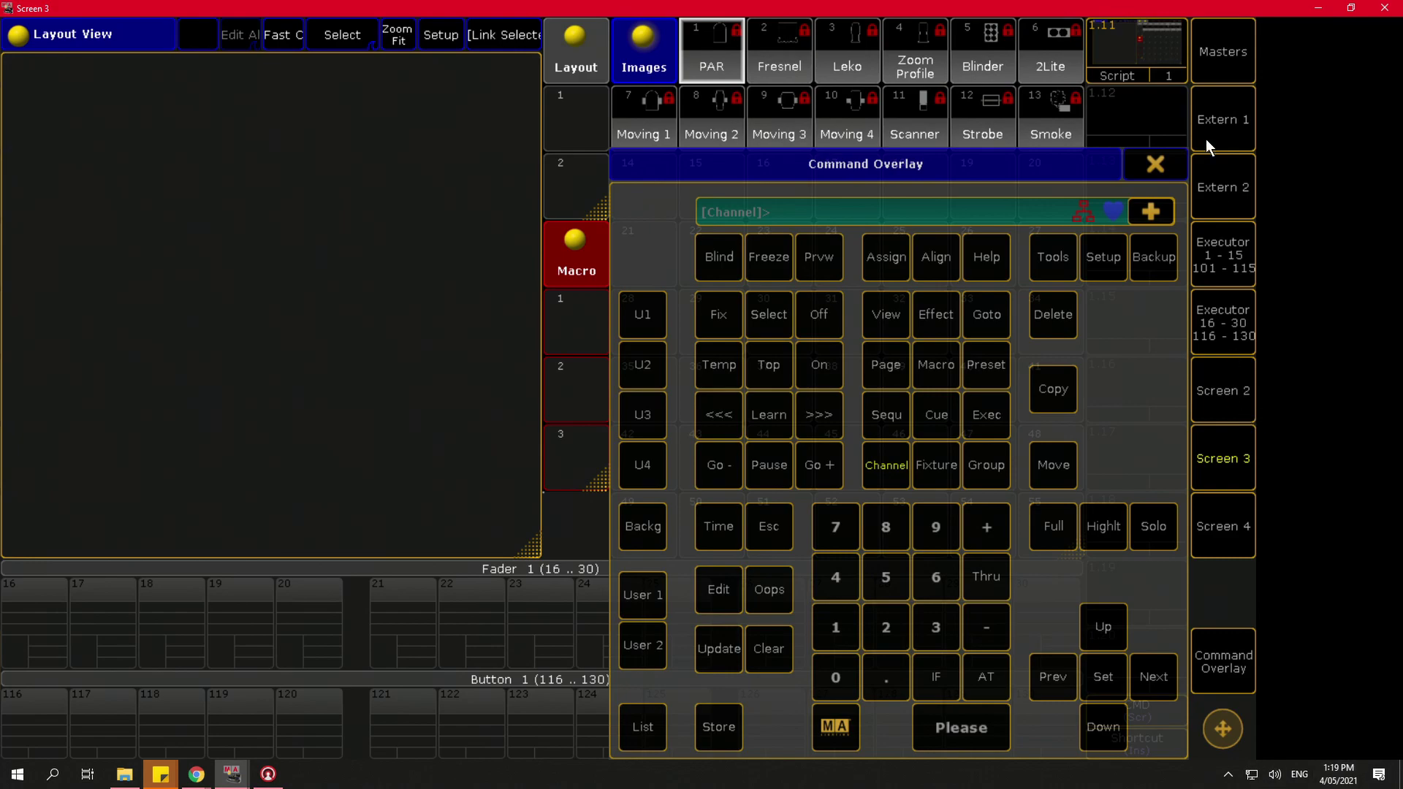
pyautogui.click(1157, 166)
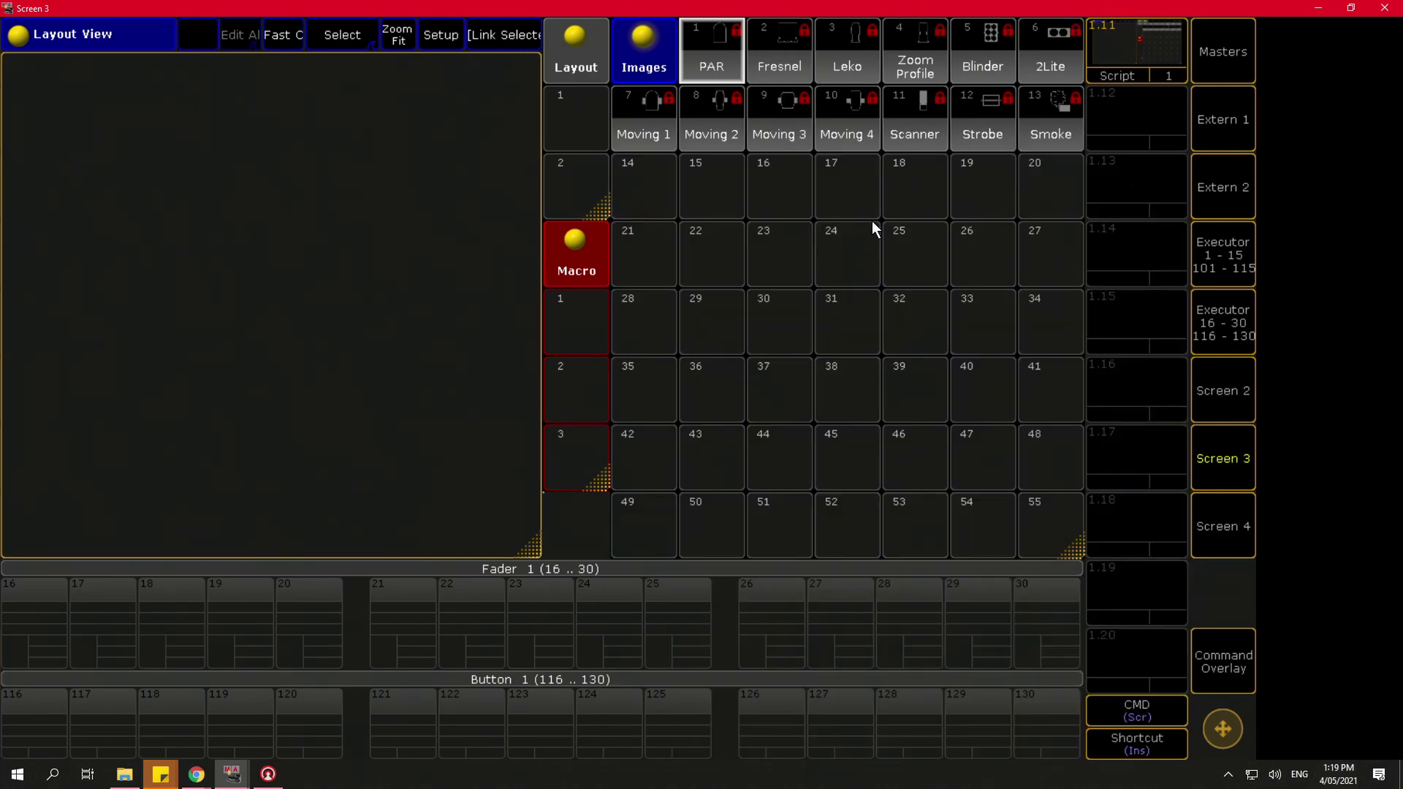
# Step: Store an empty layout in slot 1 of the Layout pool and select it
pyautogui.click(589, 125)
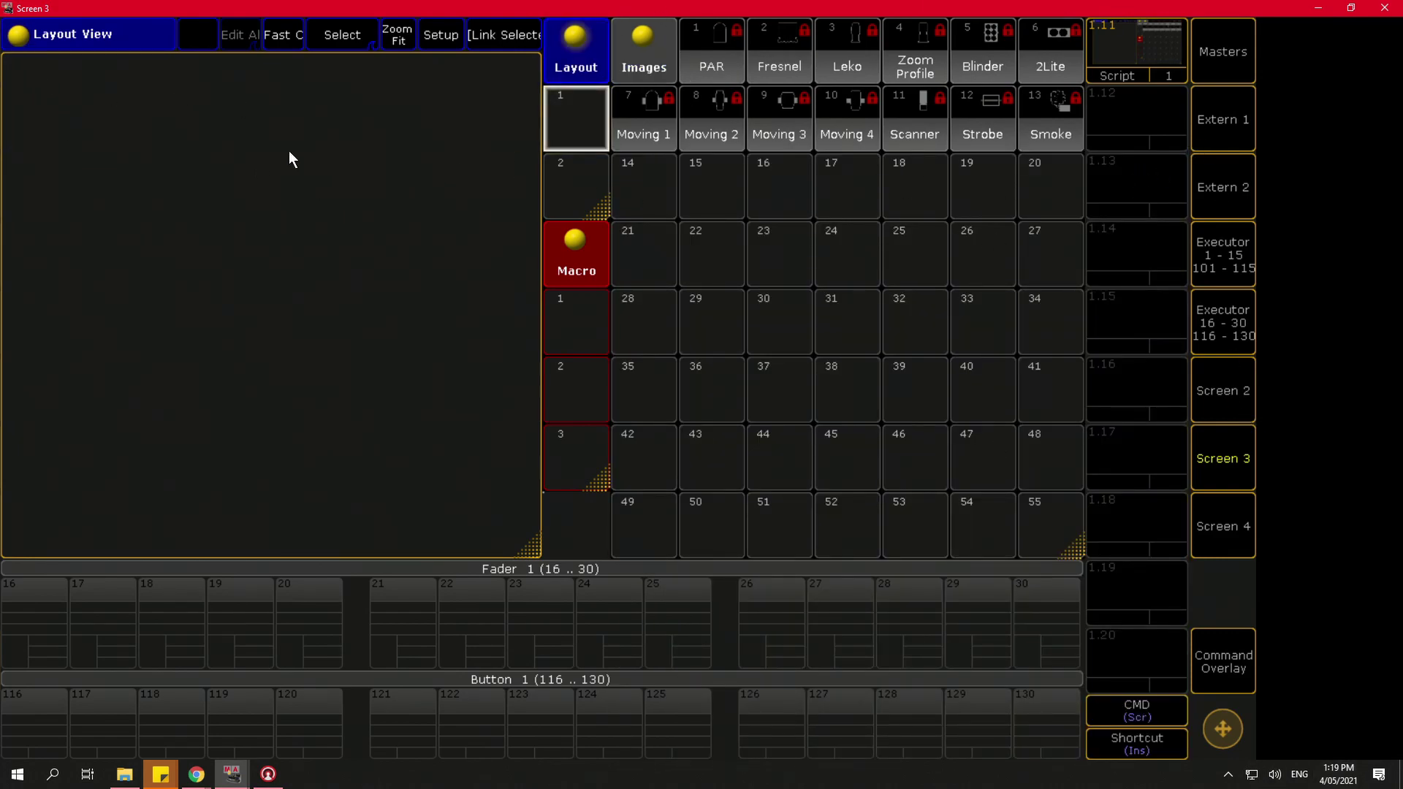
pyautogui.click(1221, 682)
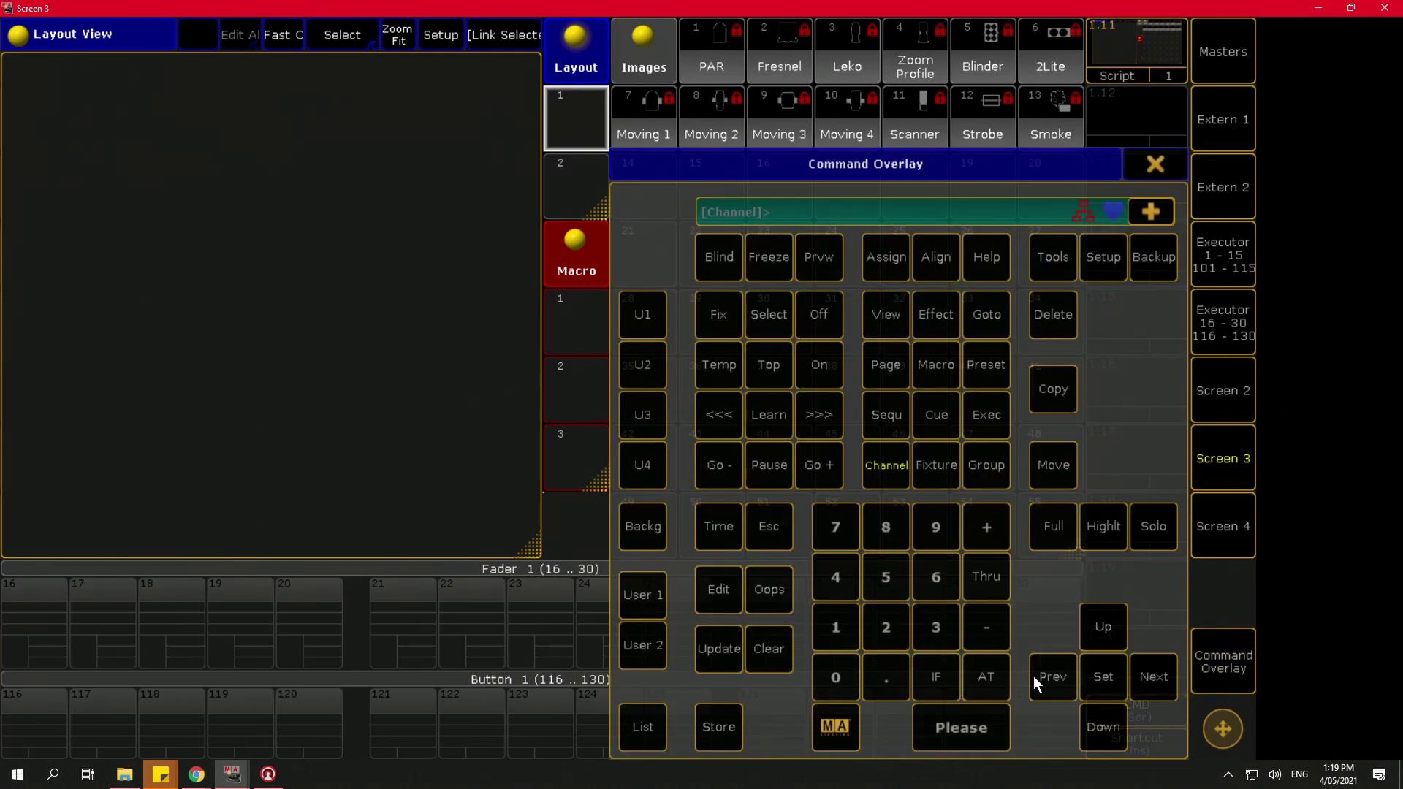
pyautogui.click(719, 726)
pyautogui.click(576, 137)
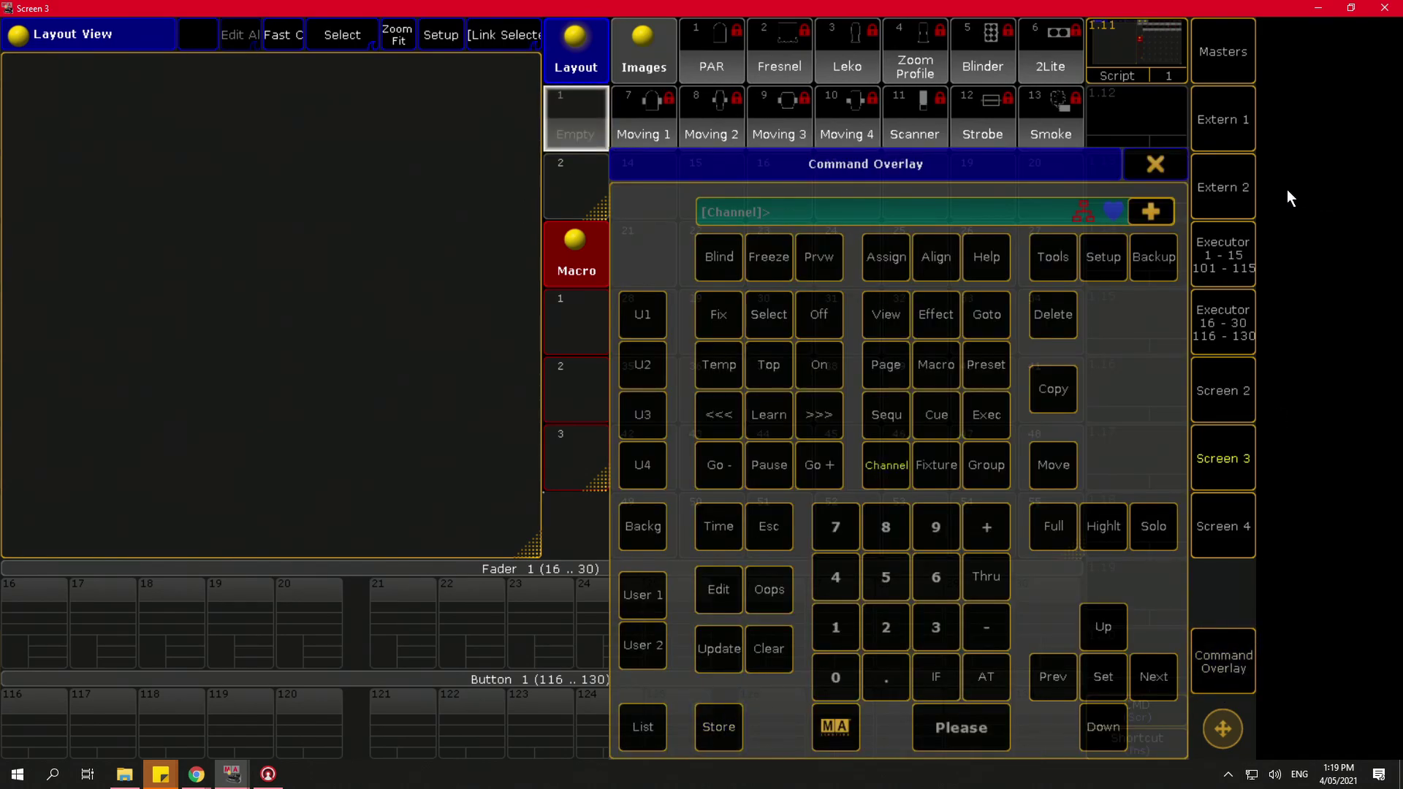
pyautogui.click(1155, 167)
pyautogui.click(574, 123)
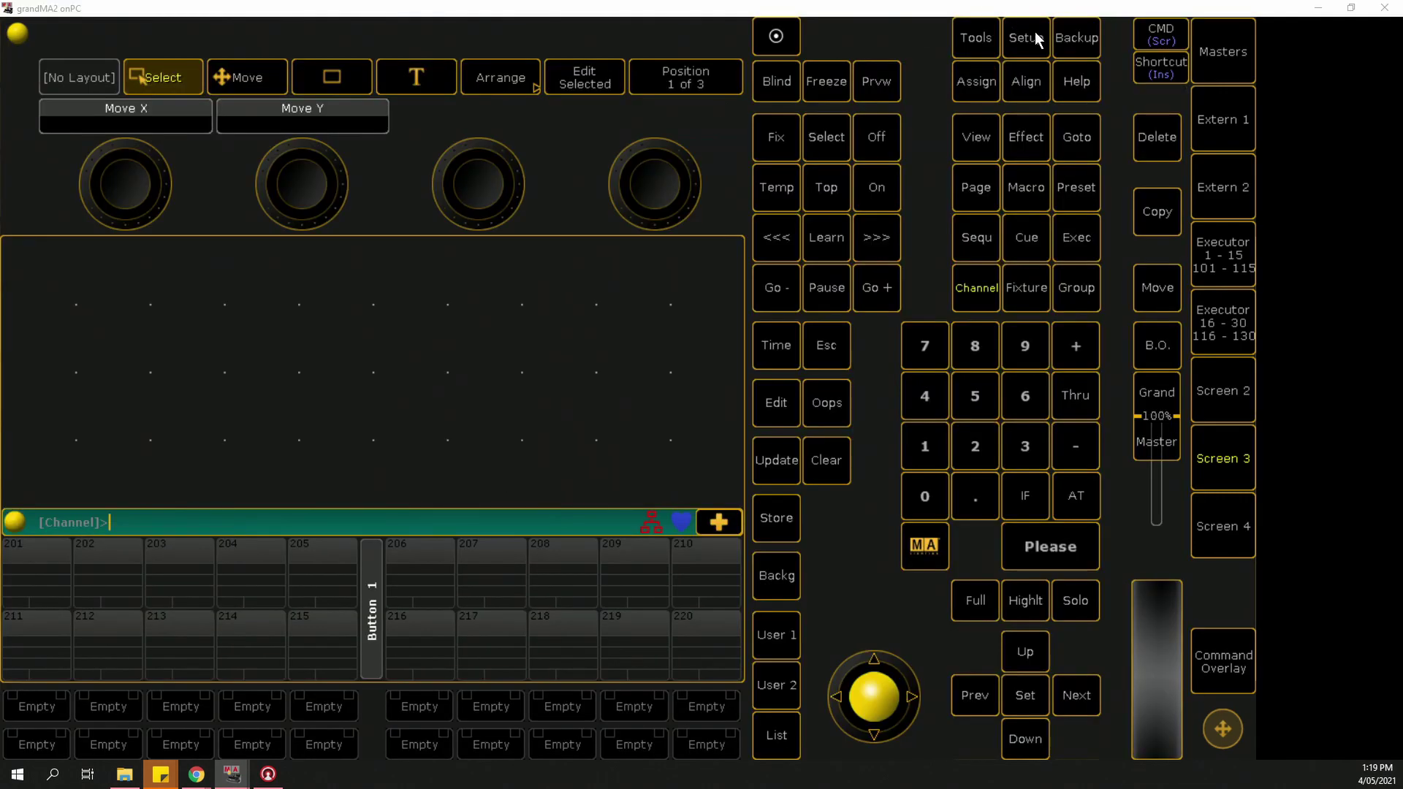
# Step: Create a fixture layer named "Dimmer" in the show's patch setup
pyautogui.click(1025, 38)
pyautogui.click(70, 322)
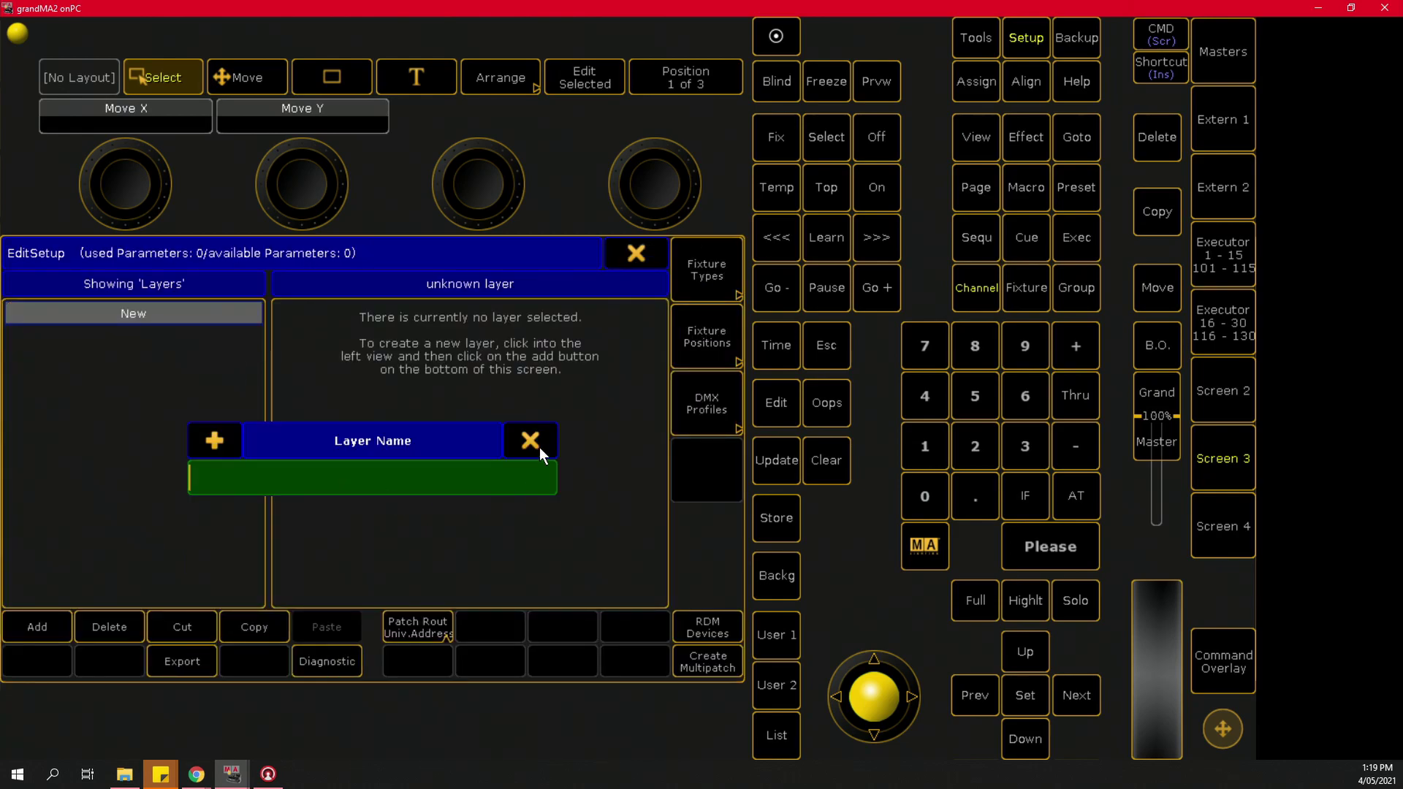
pyautogui.write('Dimmer')
pyautogui.press('Return')
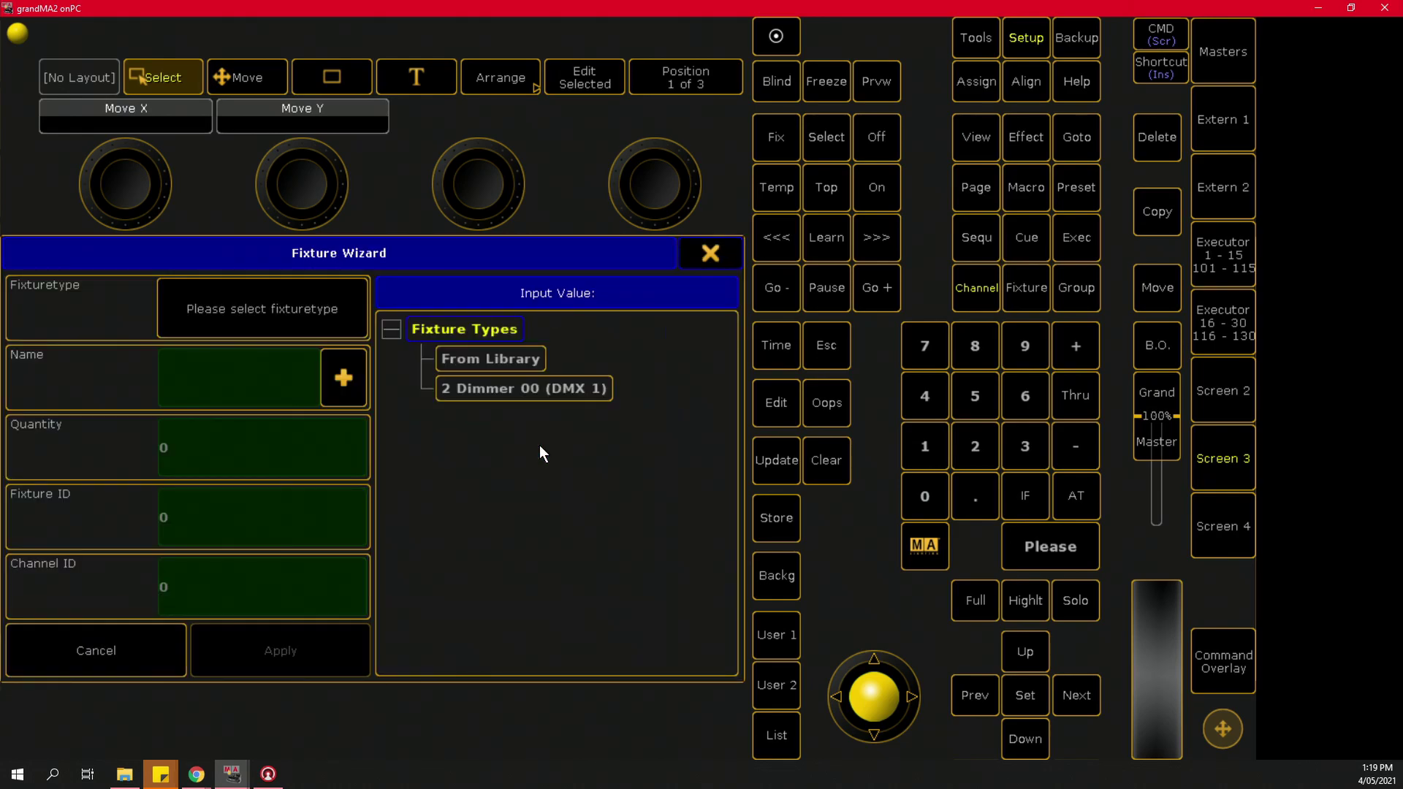
# Step: Add 12 fixtures of type 2 Dimmer 00 starting at Dim 1, channel ID 1 and patch 1.001, and exit the setup
pyautogui.click(532, 386)
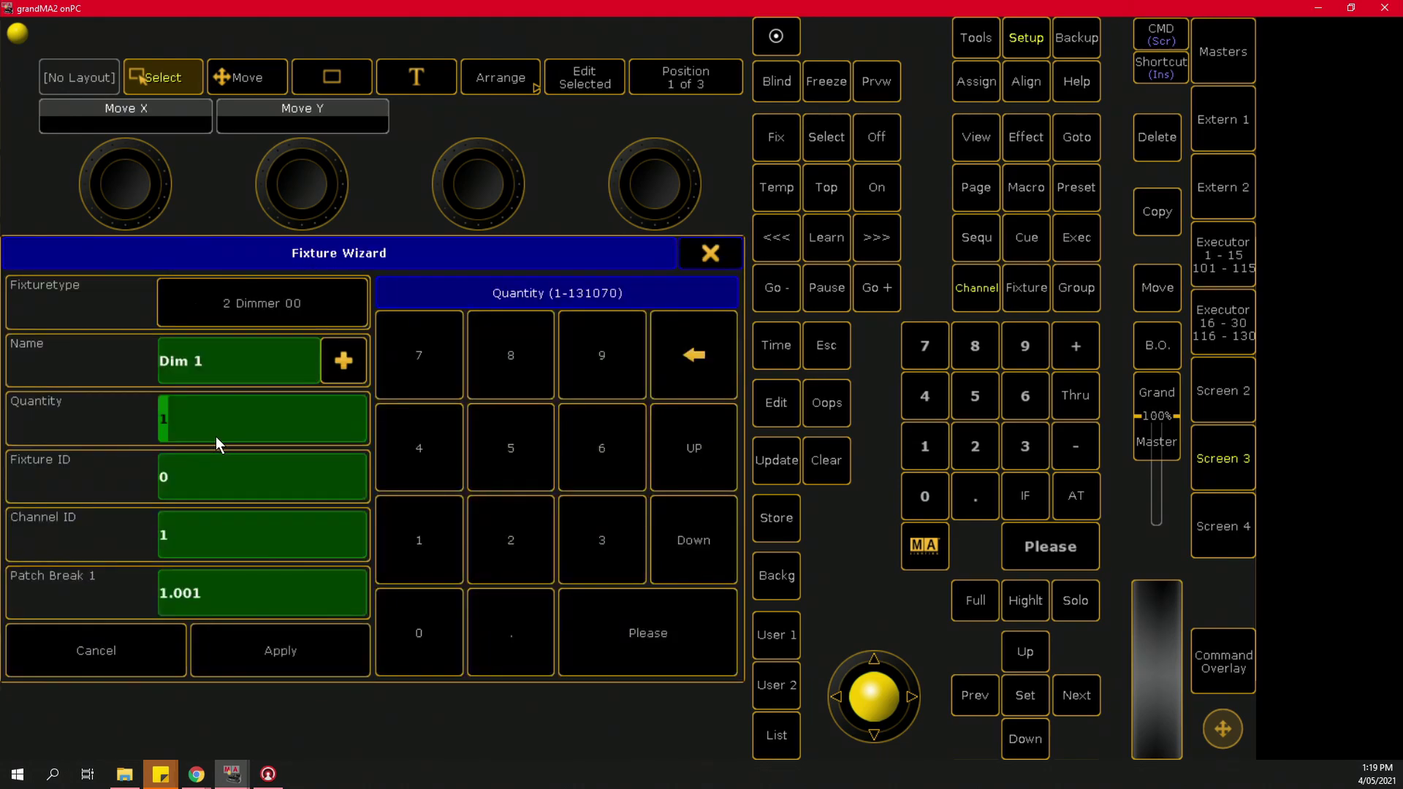
pyautogui.write('12')
pyautogui.click(307, 667)
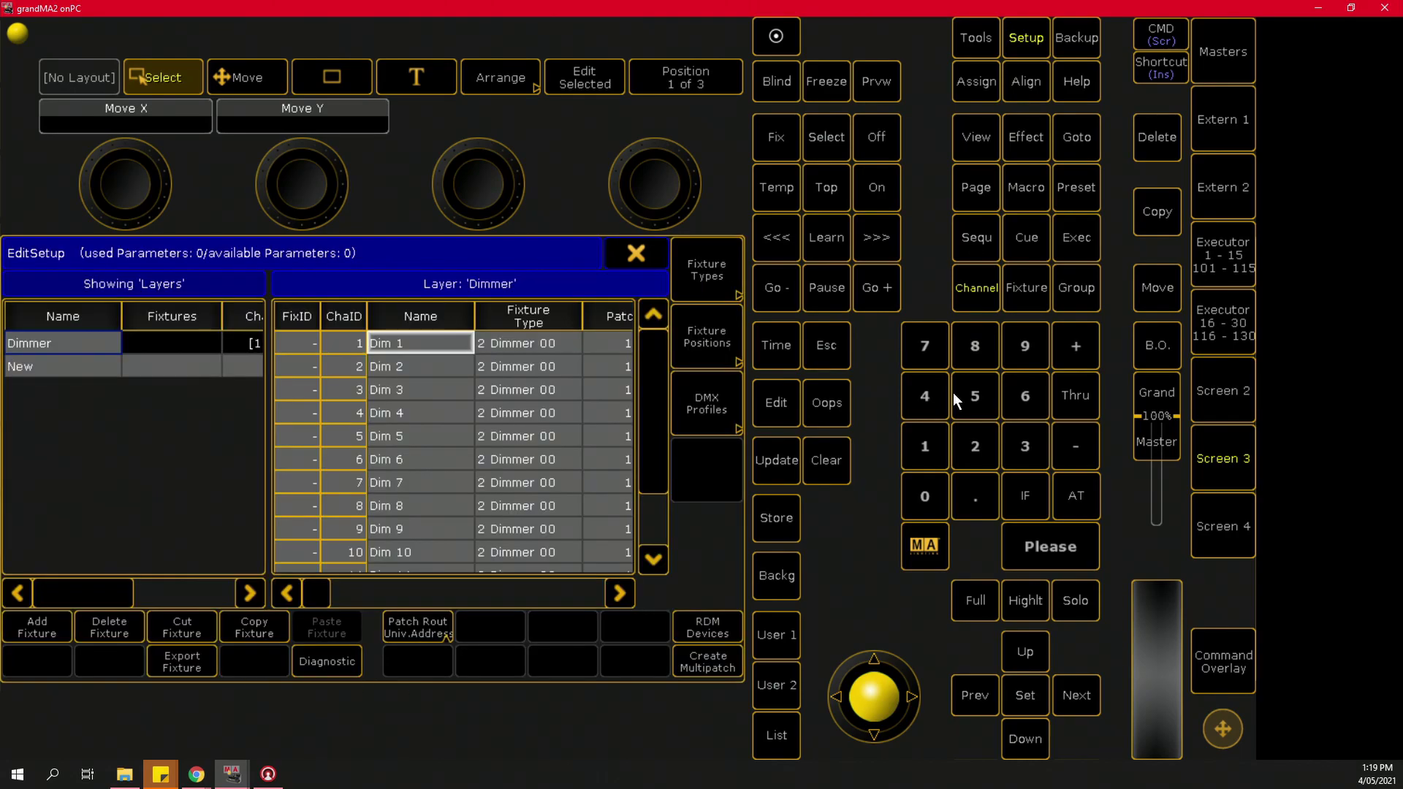
pyautogui.click(639, 253)
pyautogui.click(271, 499)
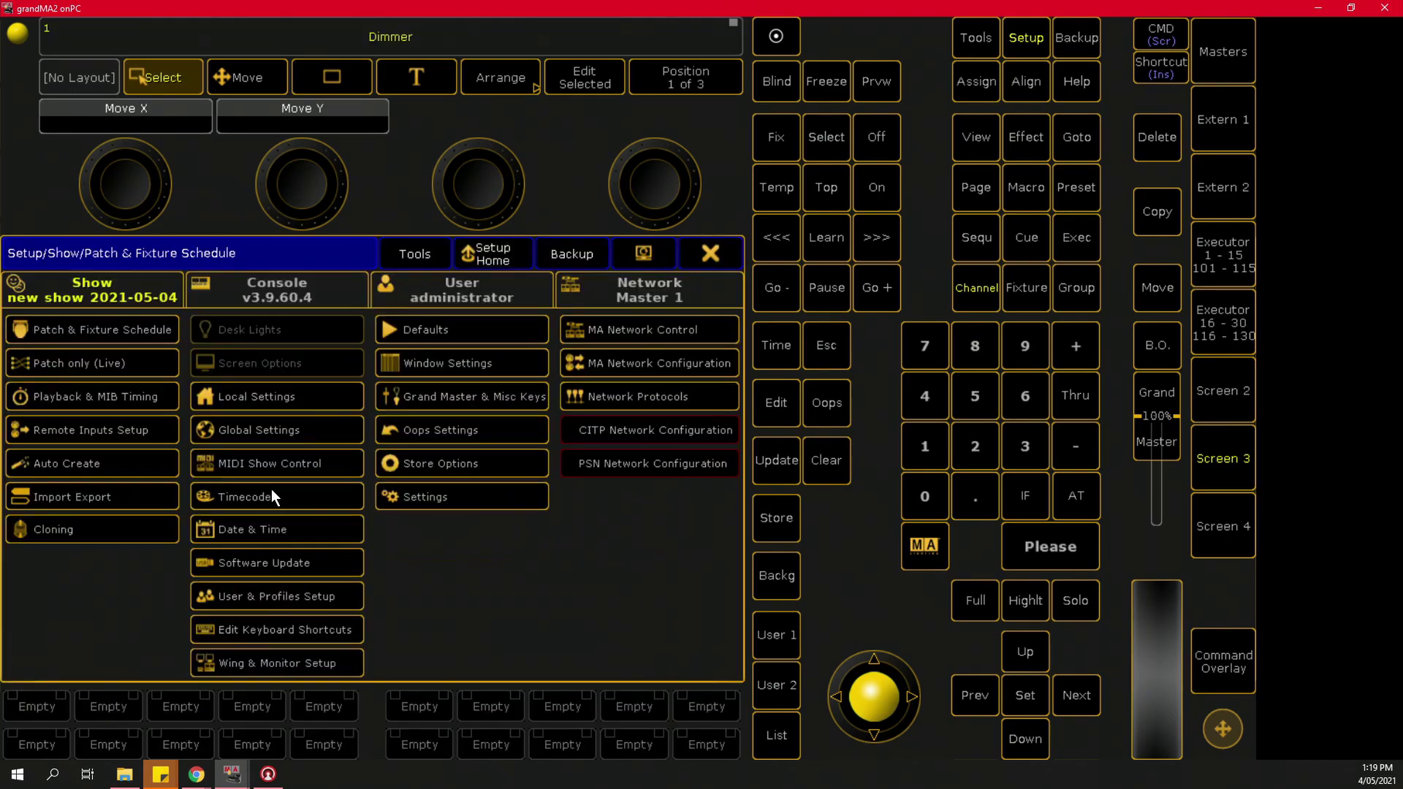
pyautogui.click(691, 244)
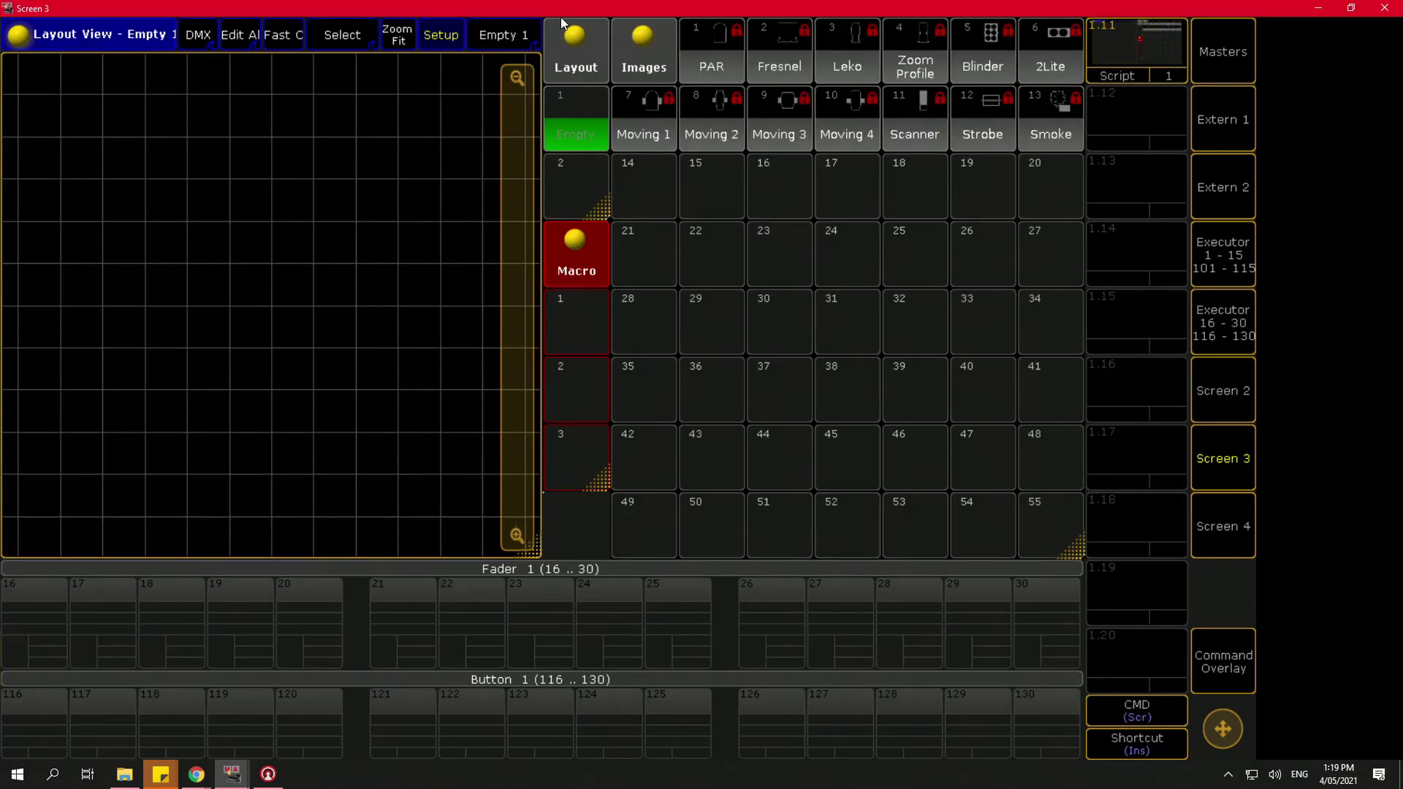
# Step: Show the layout view's setup tools for editing layout 1
pyautogui.click(438, 38)
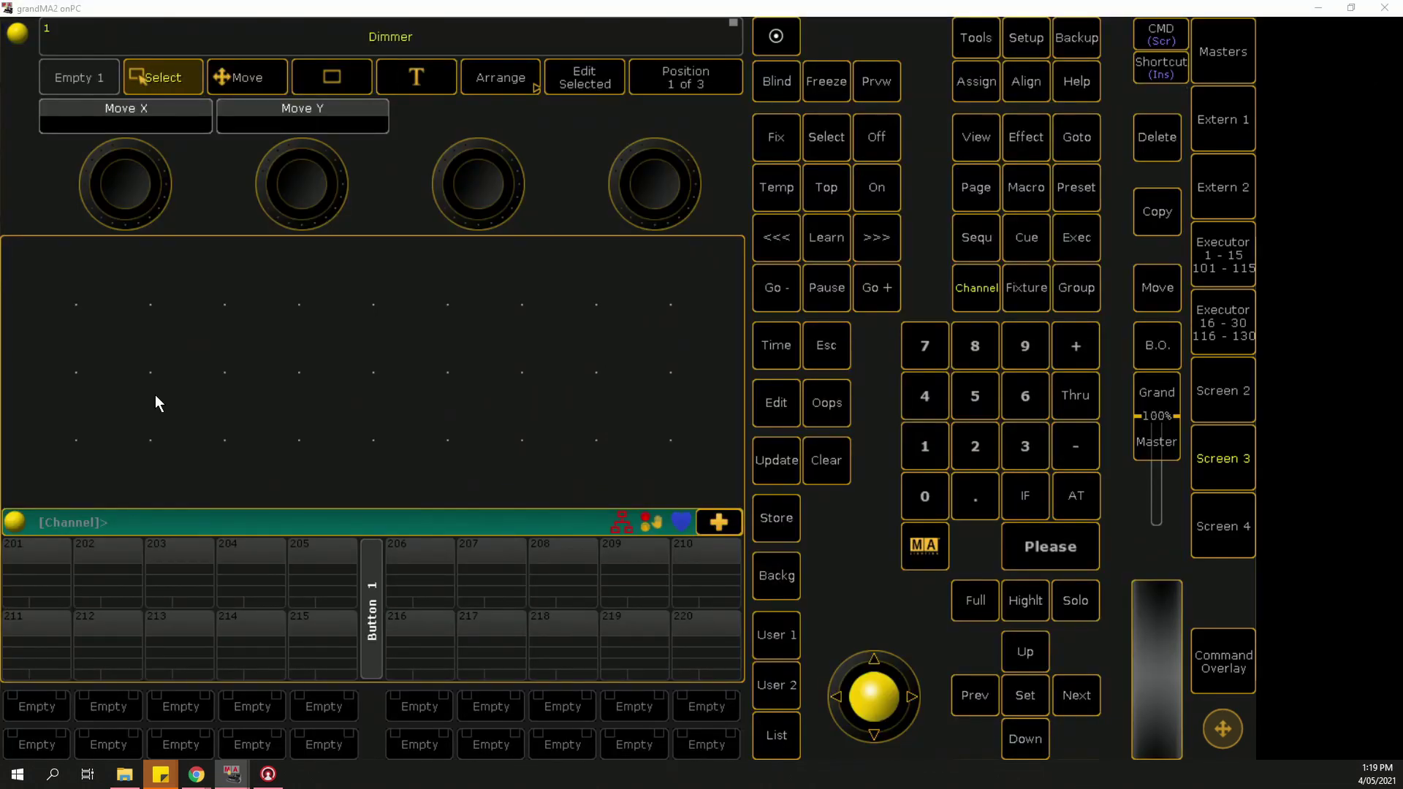
pyautogui.click(95, 79)
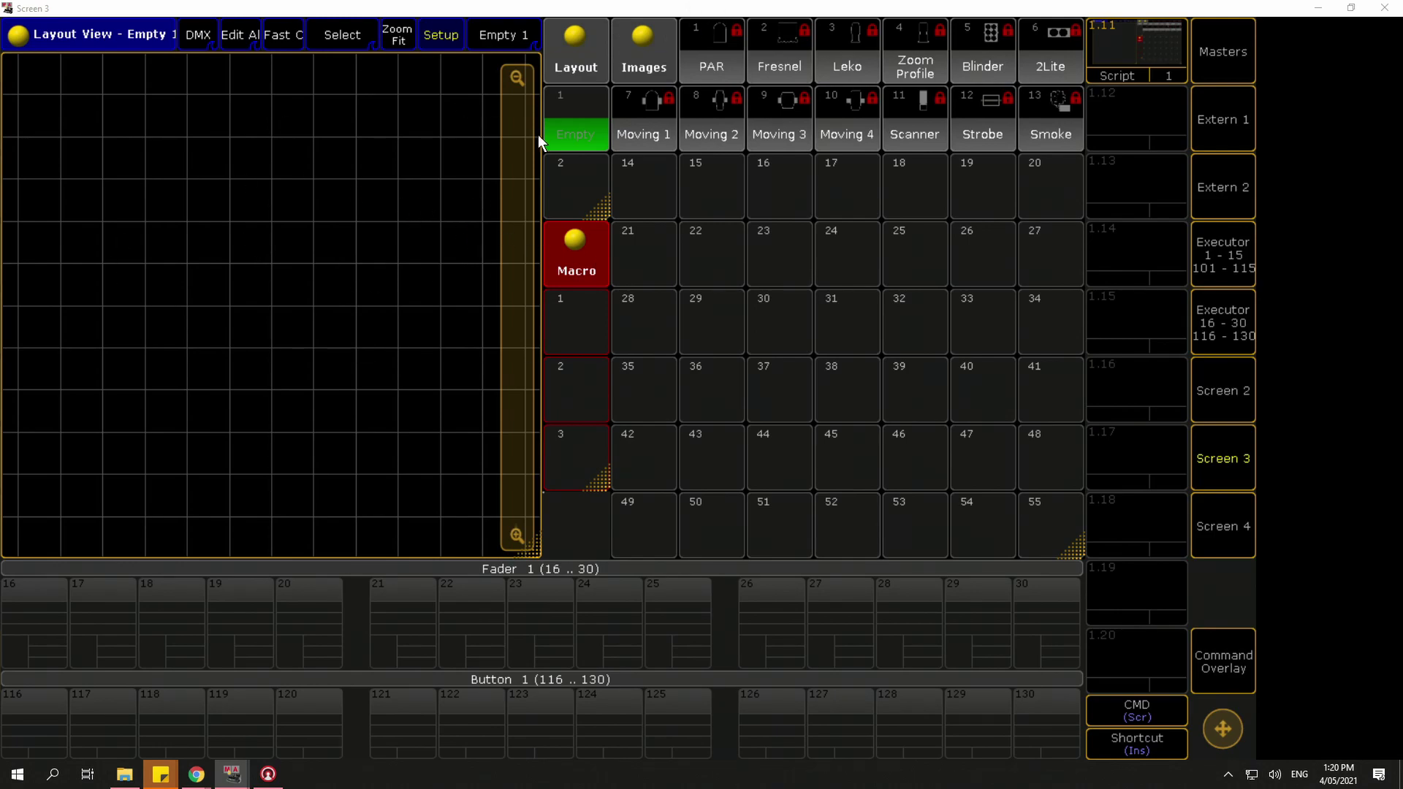
# Step: Shorten the Images pool to five rows and add a Command Line Feedback window in the space beneath it
pyautogui.moveTo(1075, 547); pyautogui.dragTo(1089, 343)
pyautogui.click(764, 440)
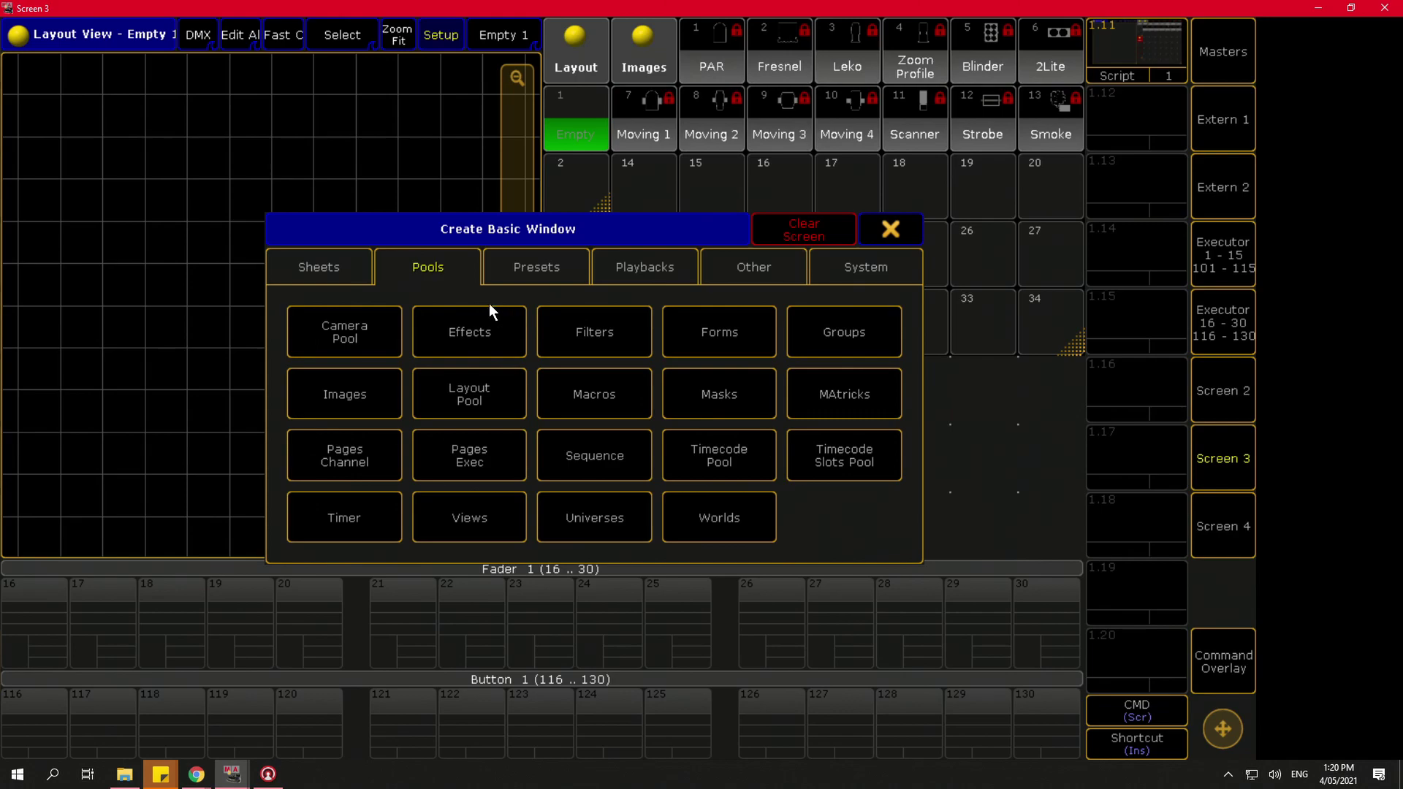
pyautogui.click(789, 268)
pyautogui.click(866, 267)
pyautogui.click(351, 329)
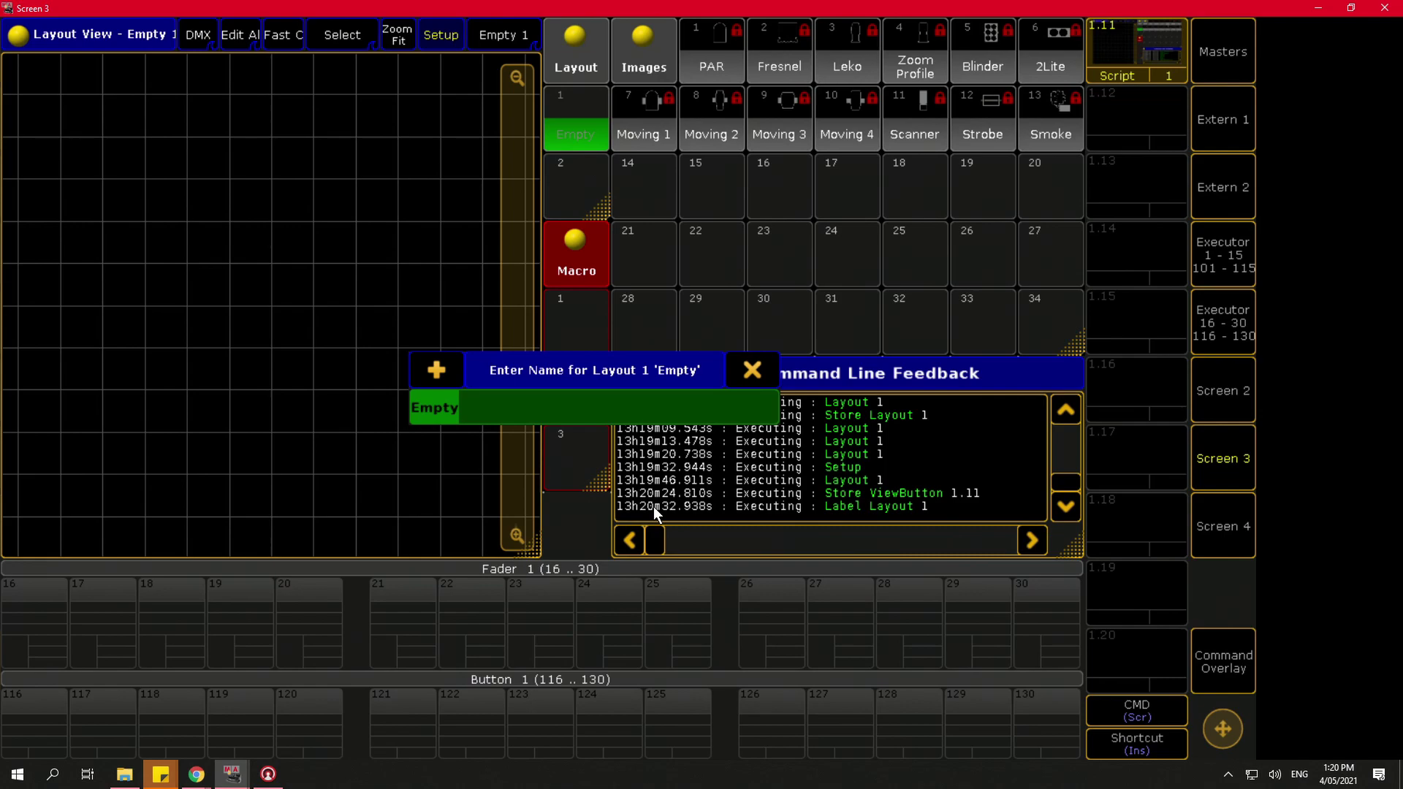
# Step: Label layout 1 "Script" and delete the element from it
pyautogui.write('Script')
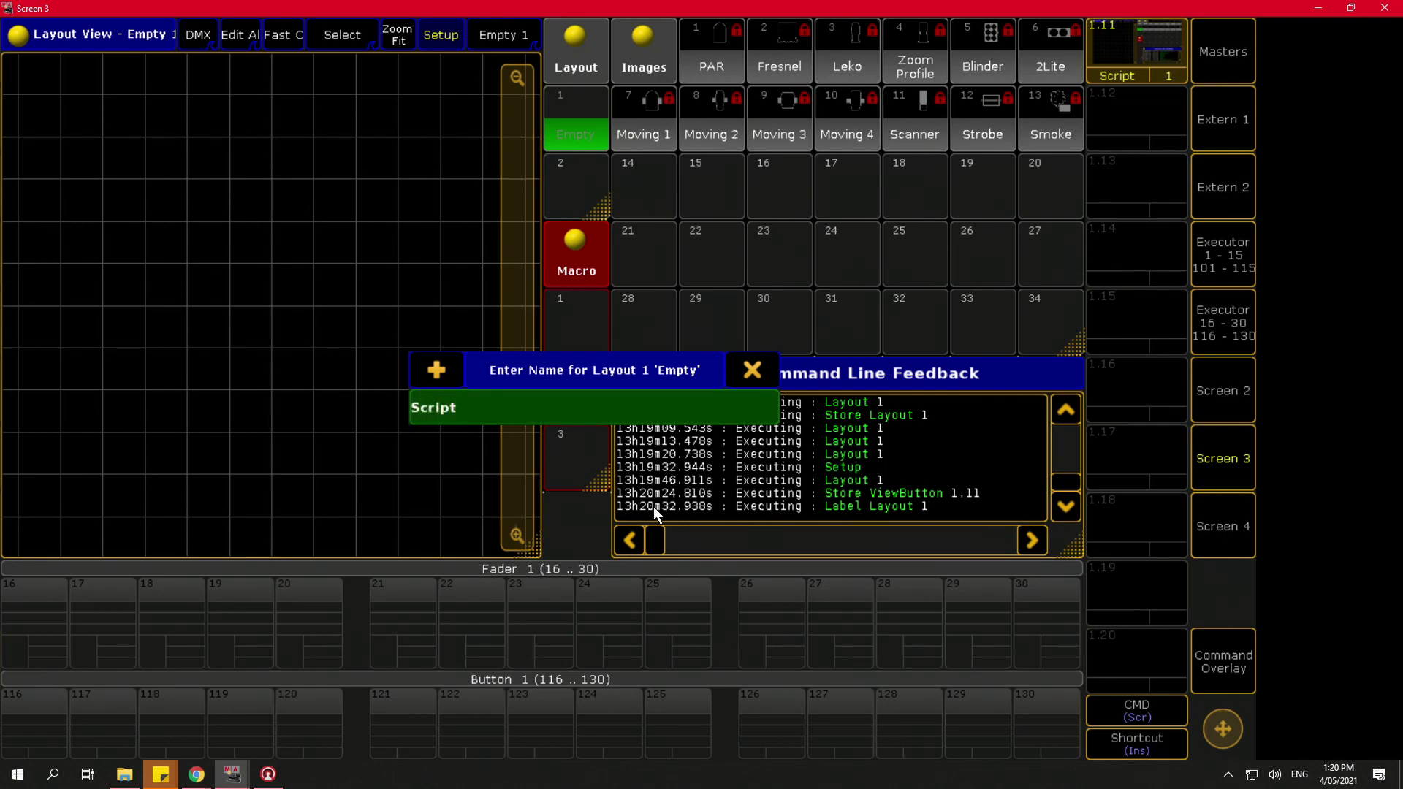
pyautogui.press('Return')
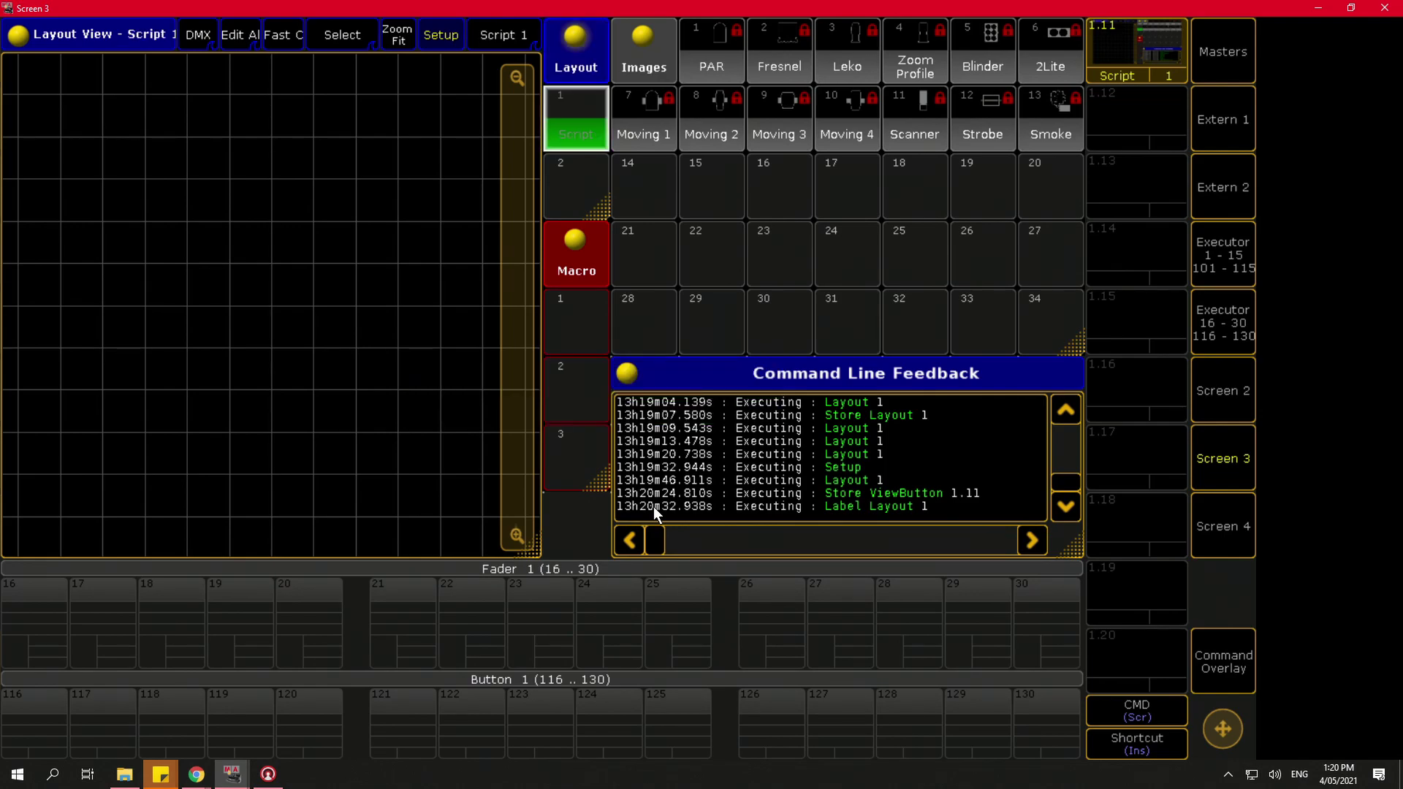
pyautogui.click(572, 136)
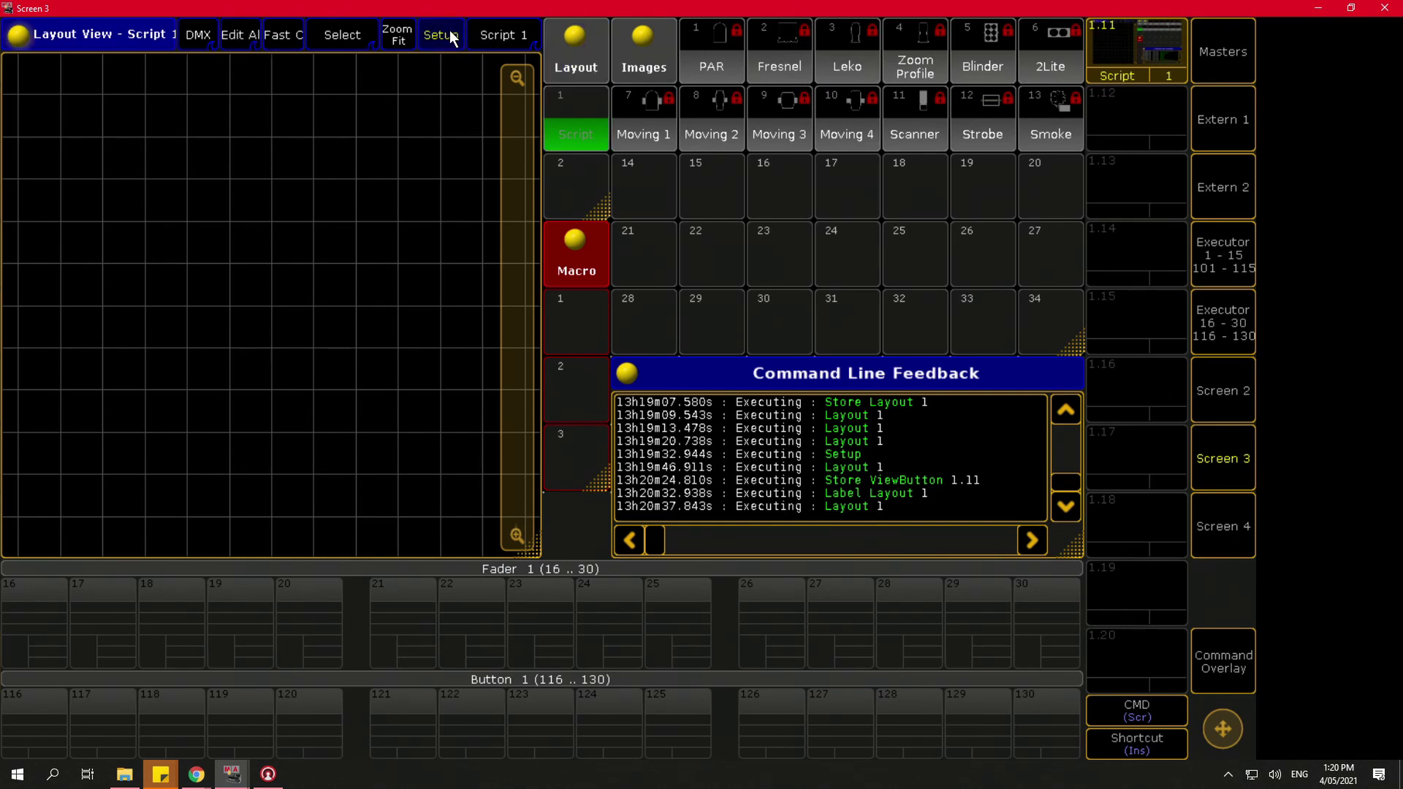
pyautogui.press('Delete')
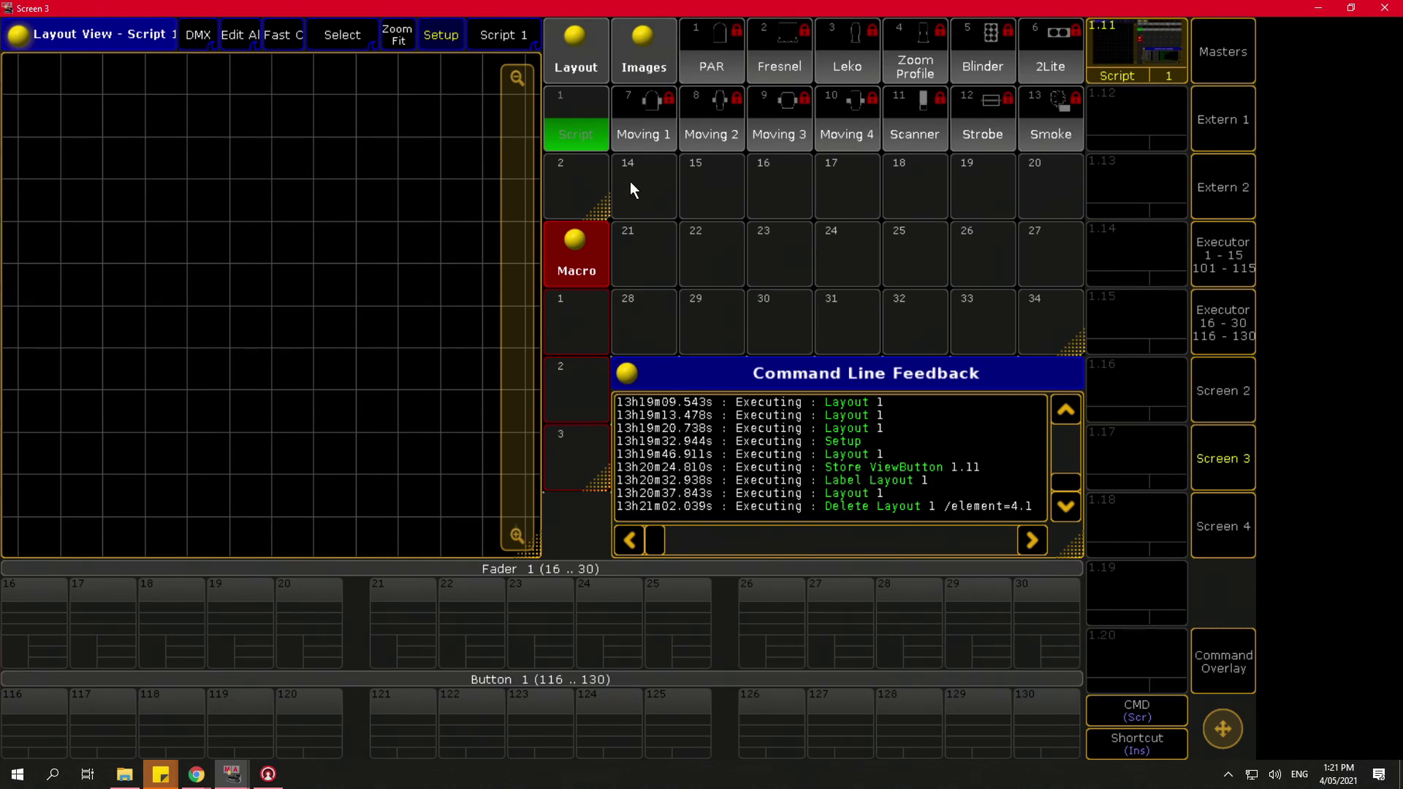
# Step: Store an empty image in slot 1000 of the Images pool with the command "store image 1000"
pyautogui.click(668, 170)
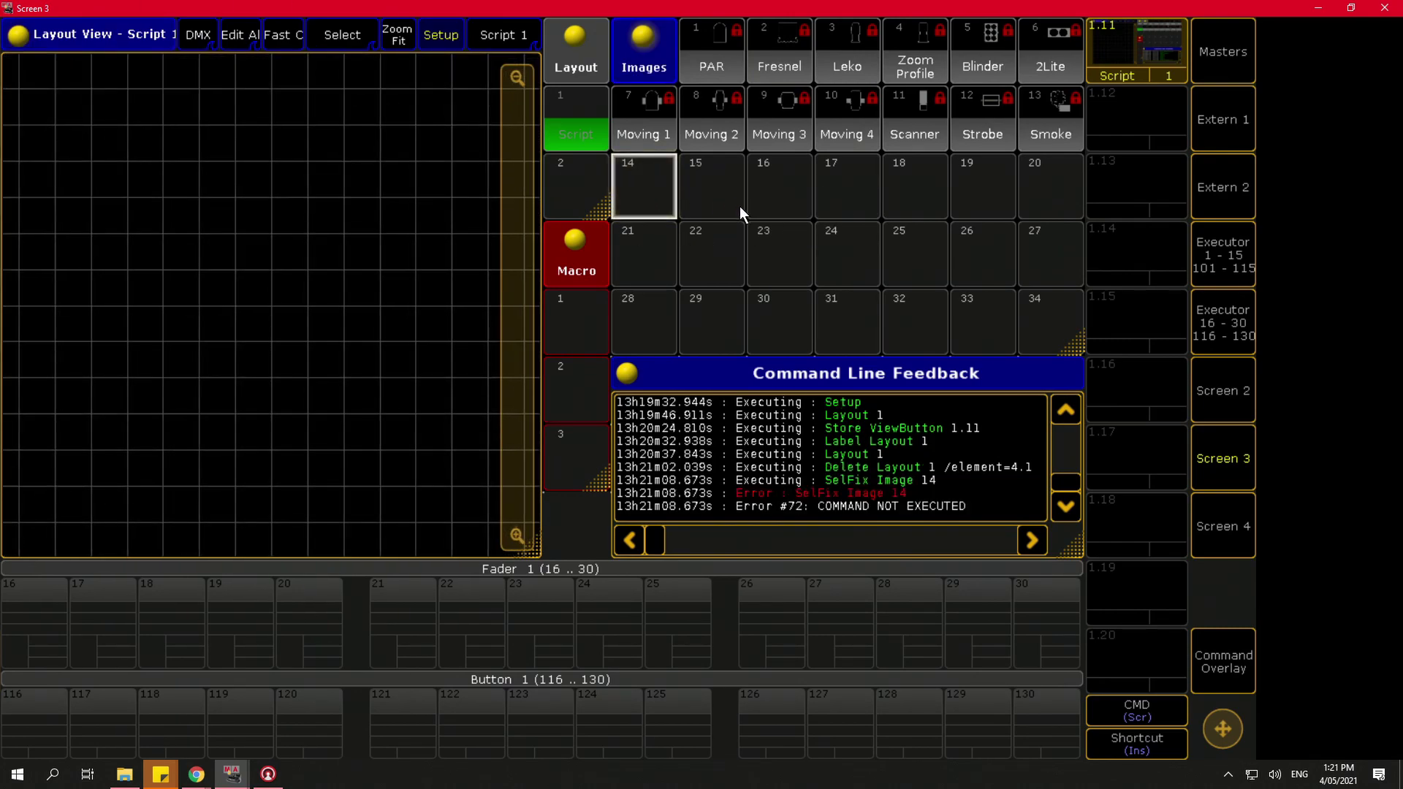
pyautogui.scroll(-15, 741, 207)
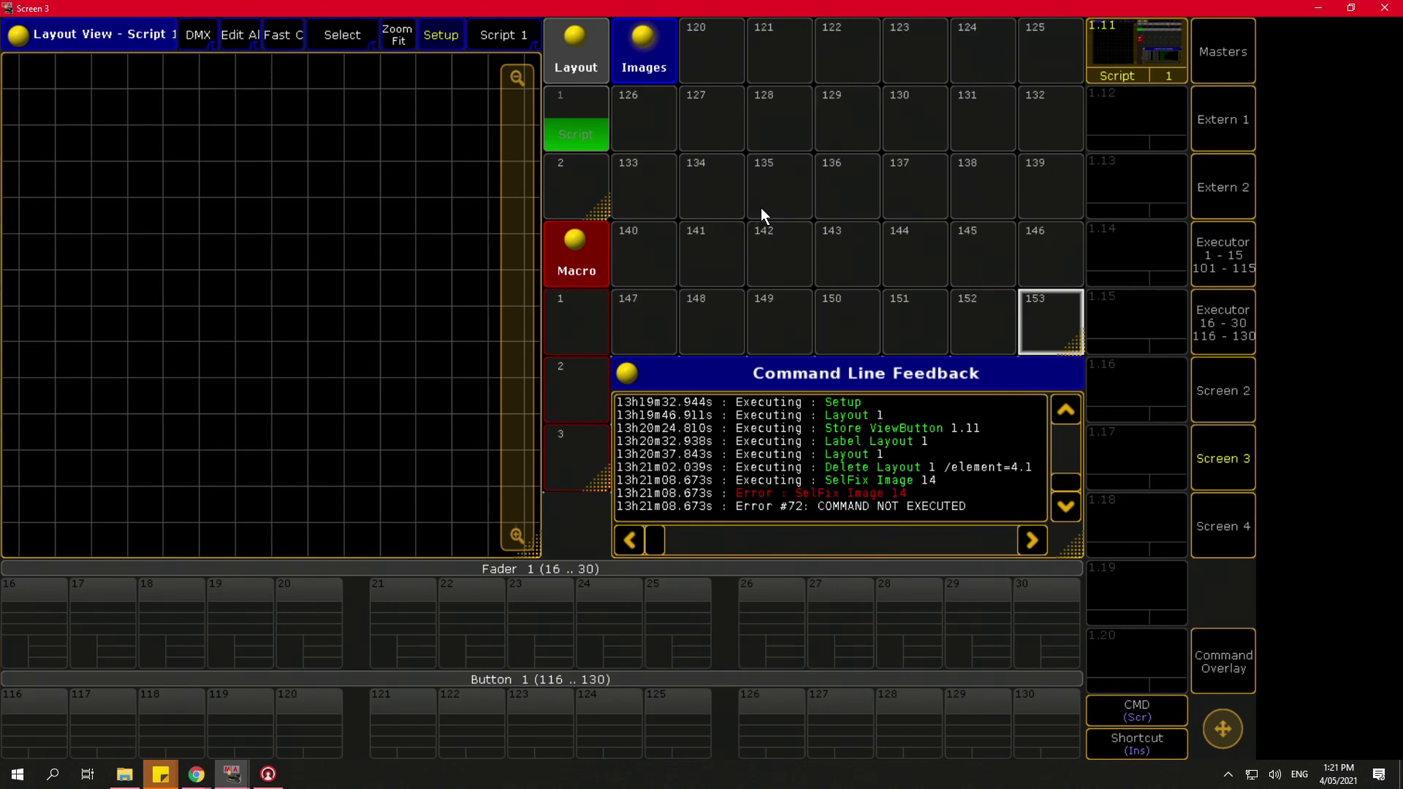
pyautogui.scroll(16, 836, 222)
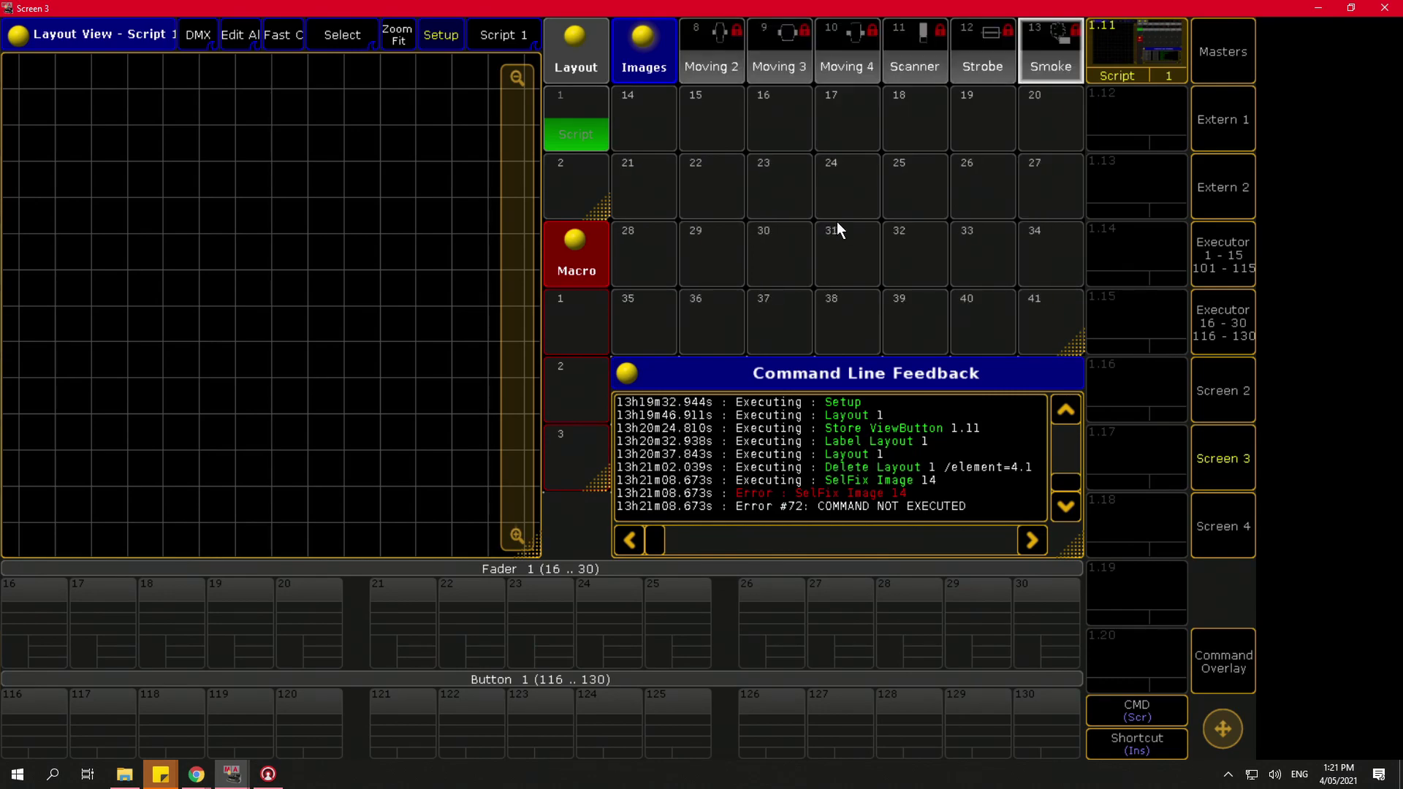
pyautogui.scroll(1, 836, 222)
pyautogui.scroll(-16, 840, 120)
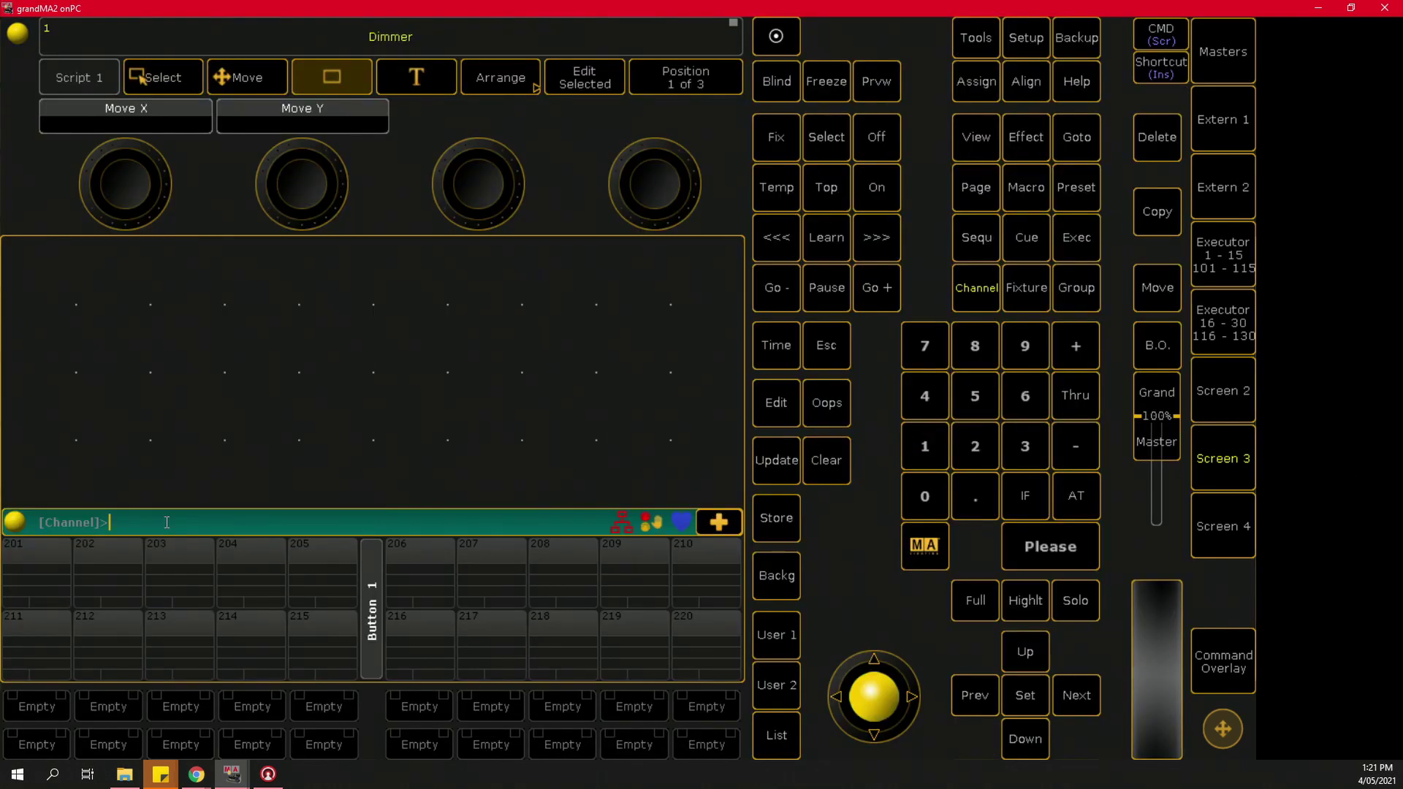
pyautogui.write('store image 1000')
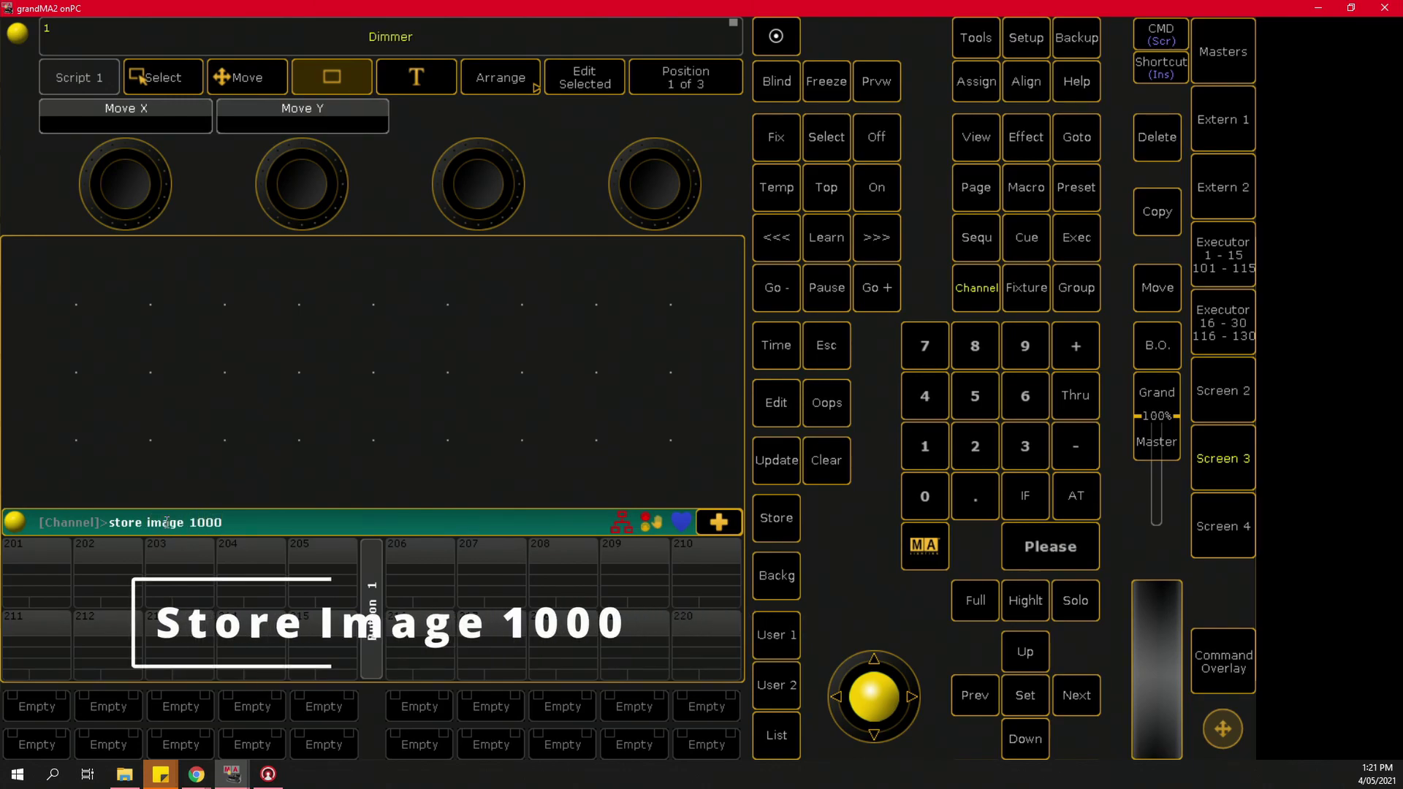
pyautogui.press('Return')
# Step: Bring image 1000 into view in the Images pool and store the current screen view over view button 1.11
pyautogui.hotkey('alt', 'Tab')
pyautogui.scroll(-10, 825, 257)
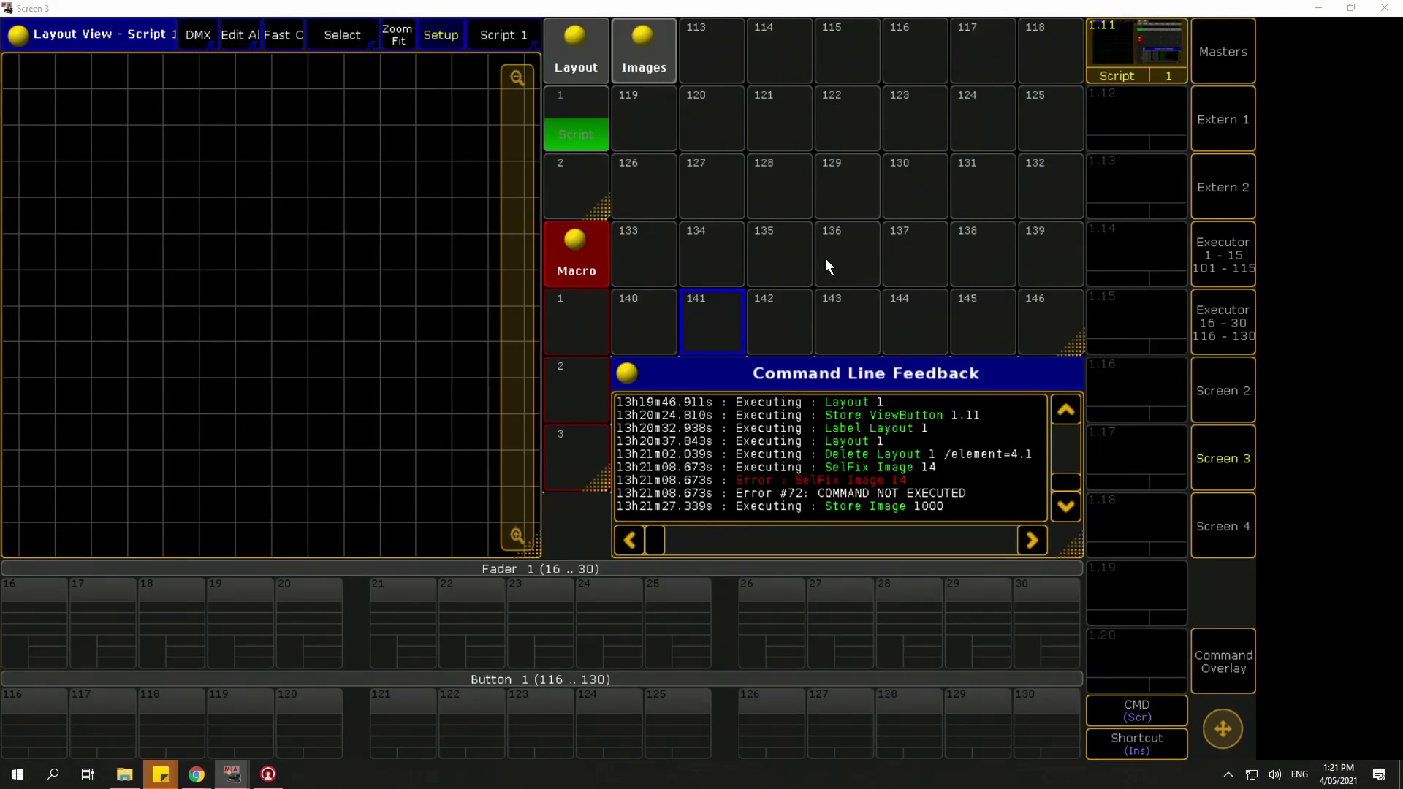
pyautogui.scroll(-10, 883, 248)
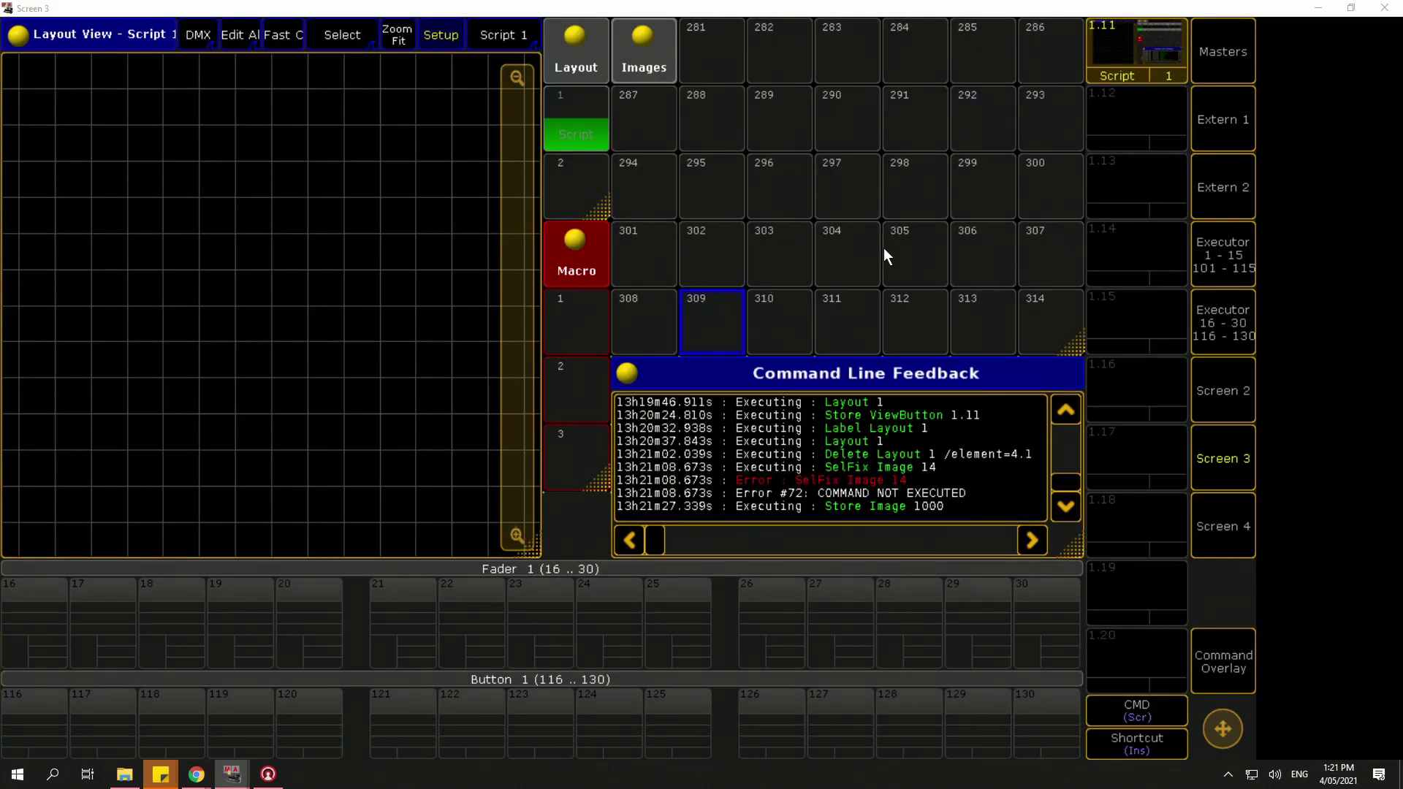
pyautogui.scroll(-20, 881, 241)
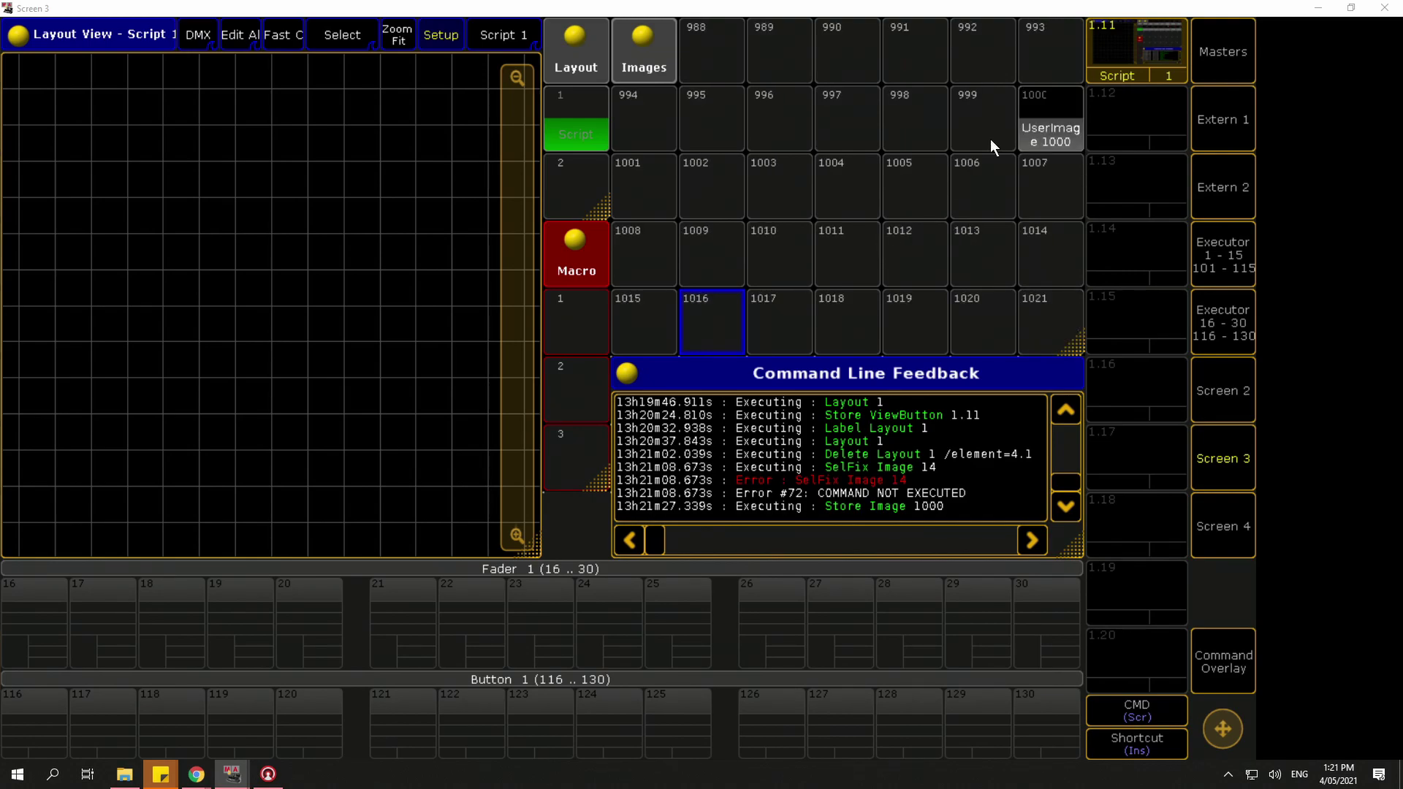
pyautogui.scroll(-1, 970, 147)
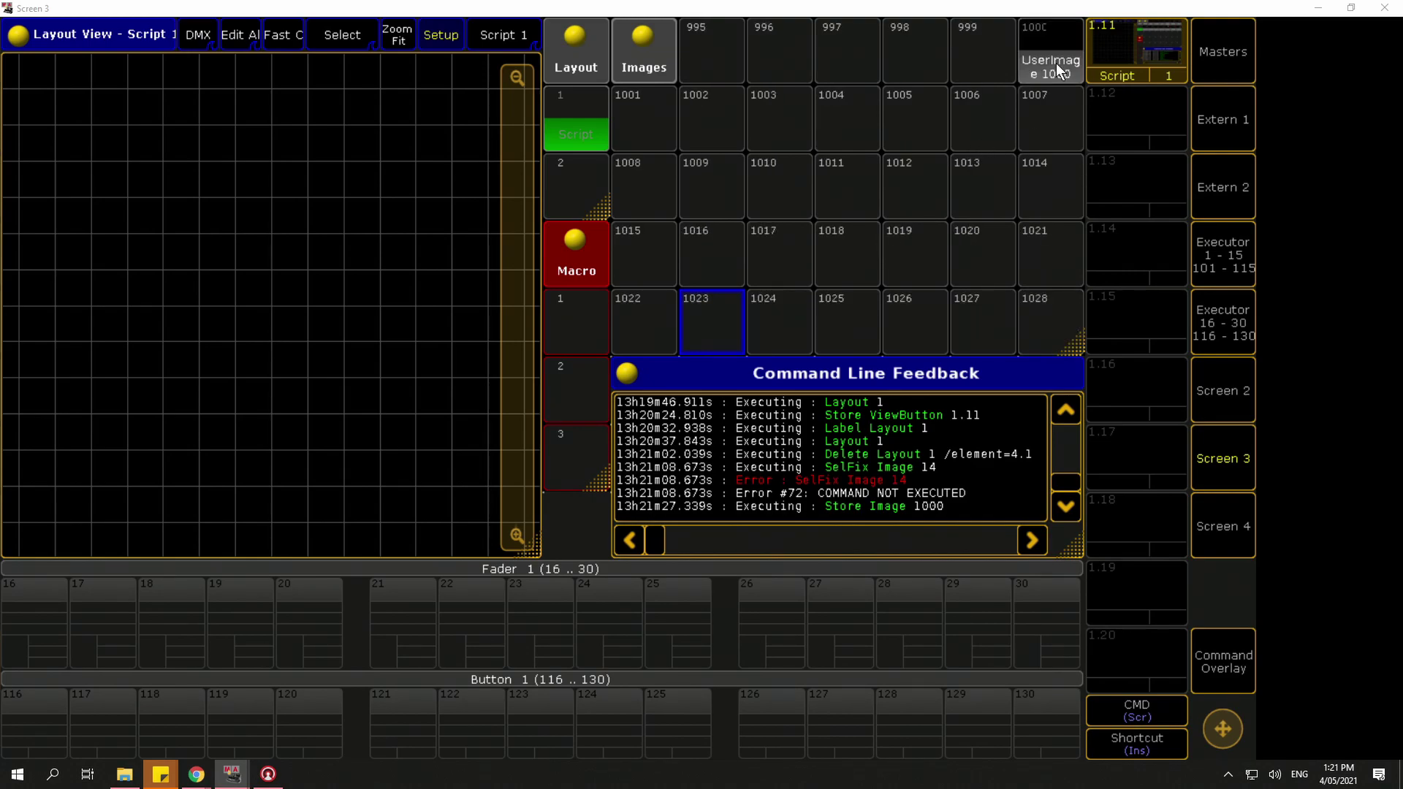
pyautogui.click(1225, 687)
pyautogui.click(714, 726)
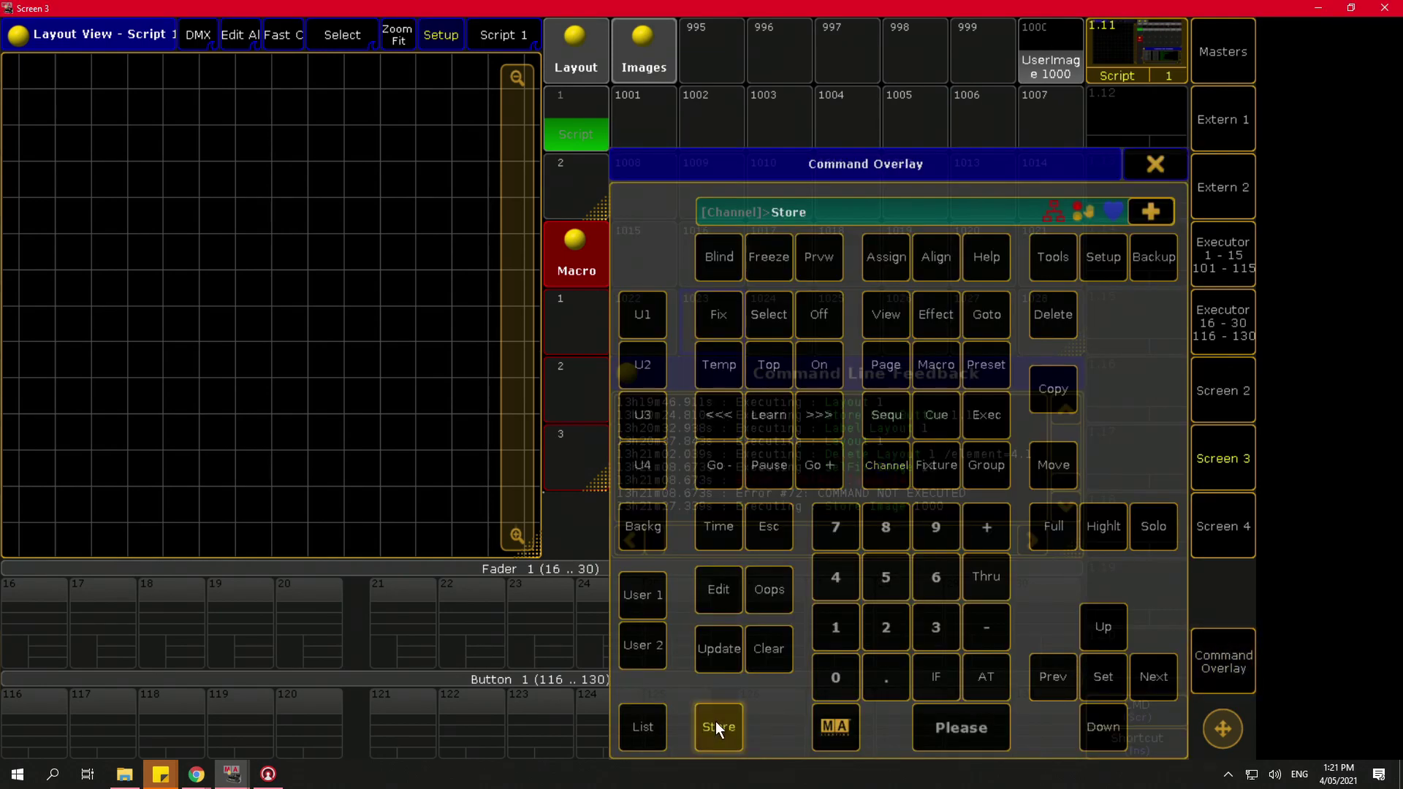
pyautogui.click(1146, 64)
pyautogui.click(666, 538)
pyautogui.click(1155, 164)
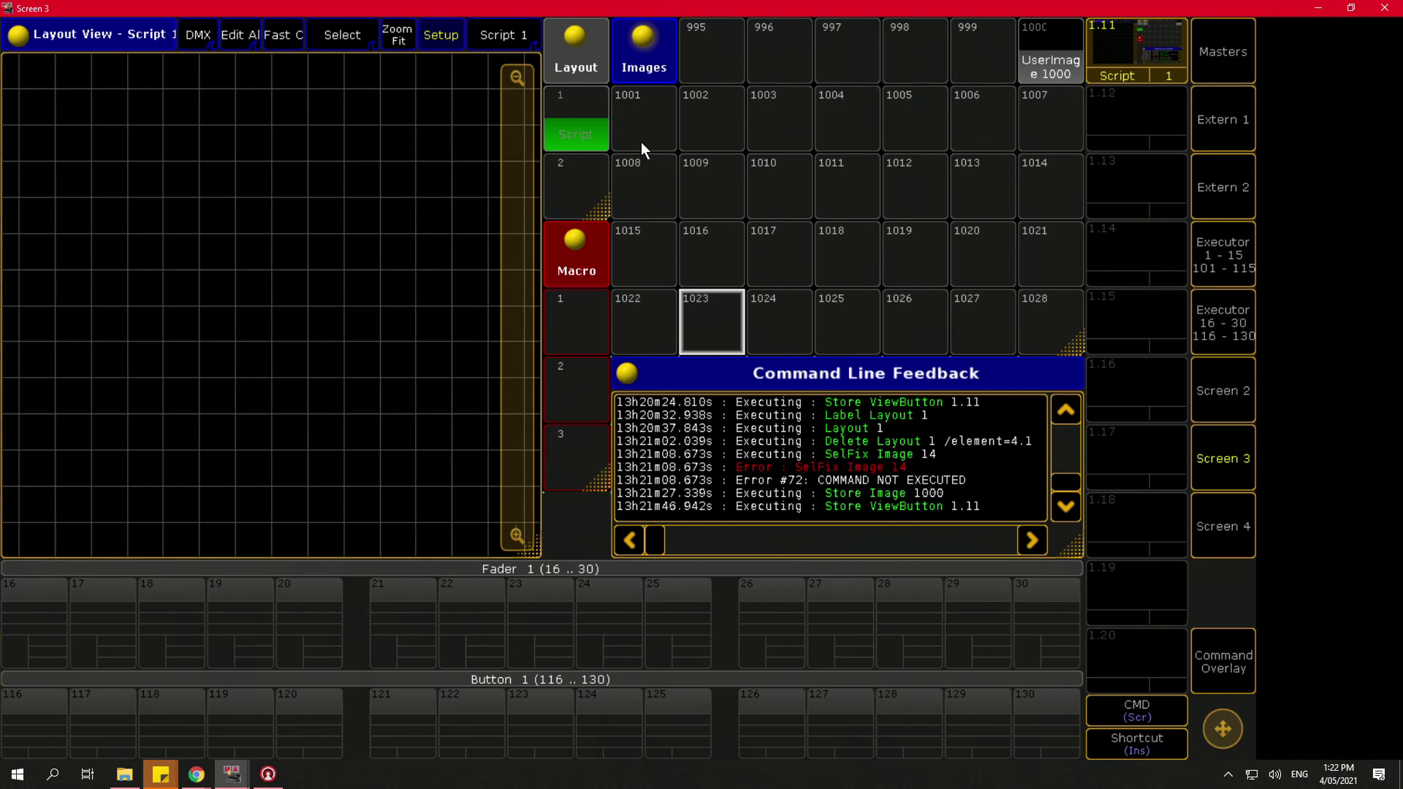
# Step: Import Matilda_Page_001.png from the ScriptPages folder on drive BATMAN into image 1000
pyautogui.click(1046, 65)
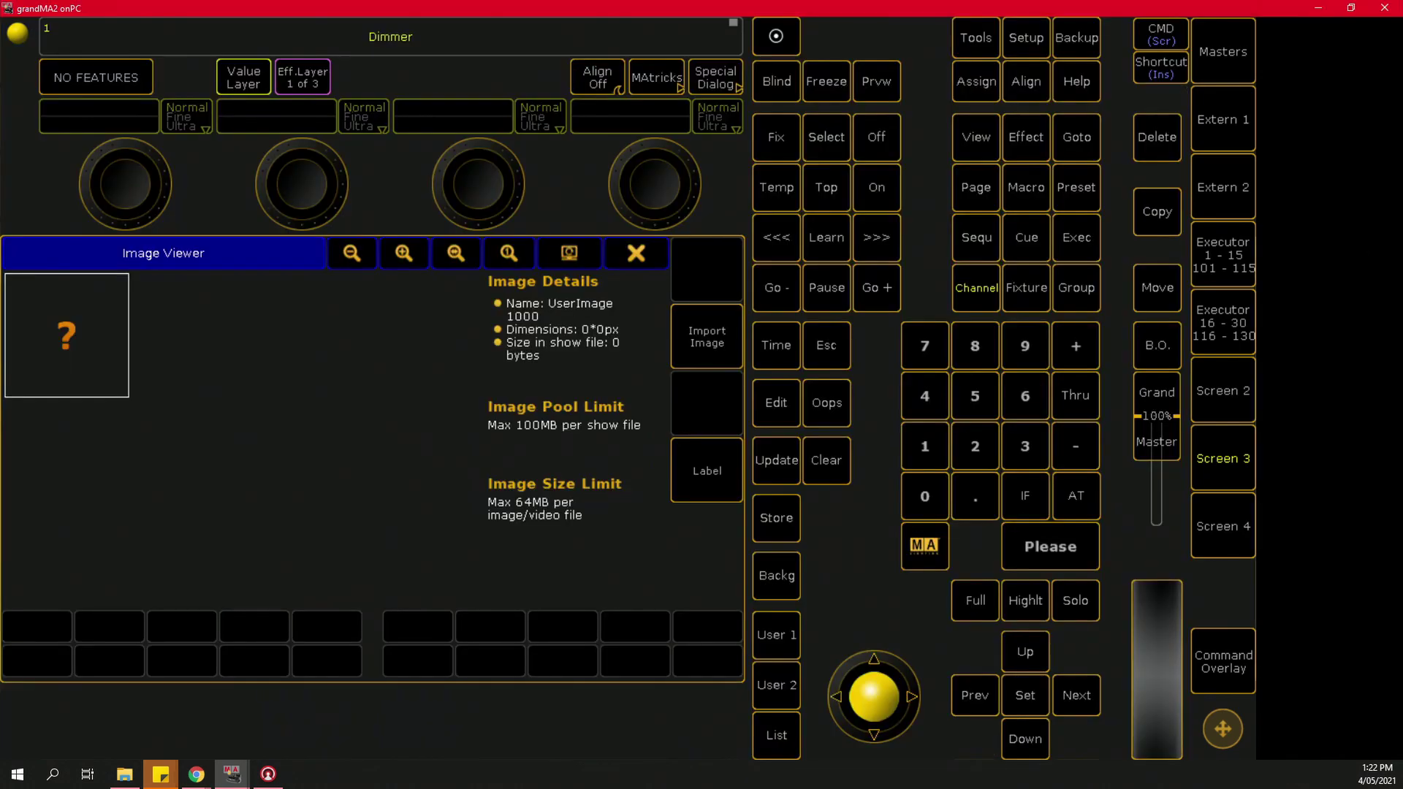
pyautogui.click(704, 337)
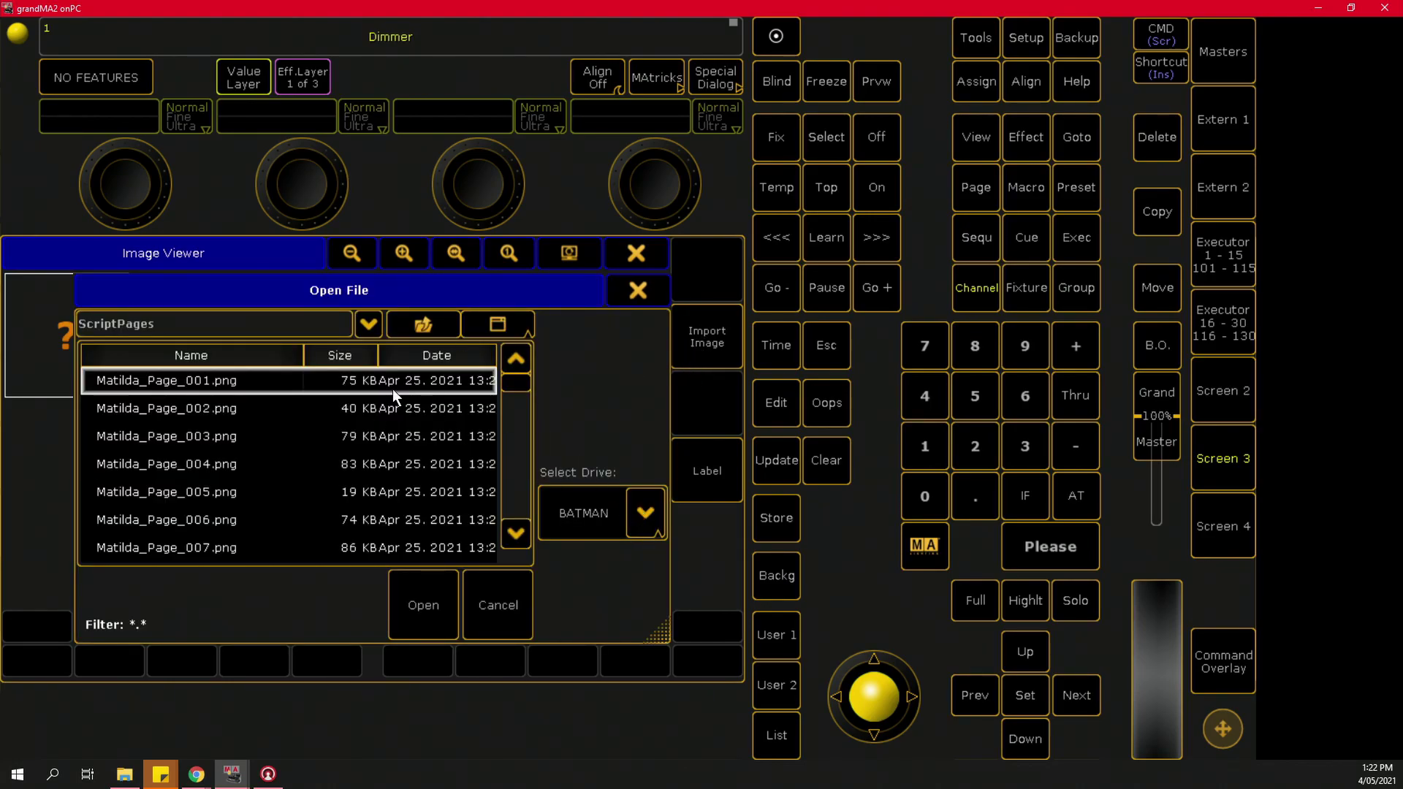
pyautogui.click(240, 380)
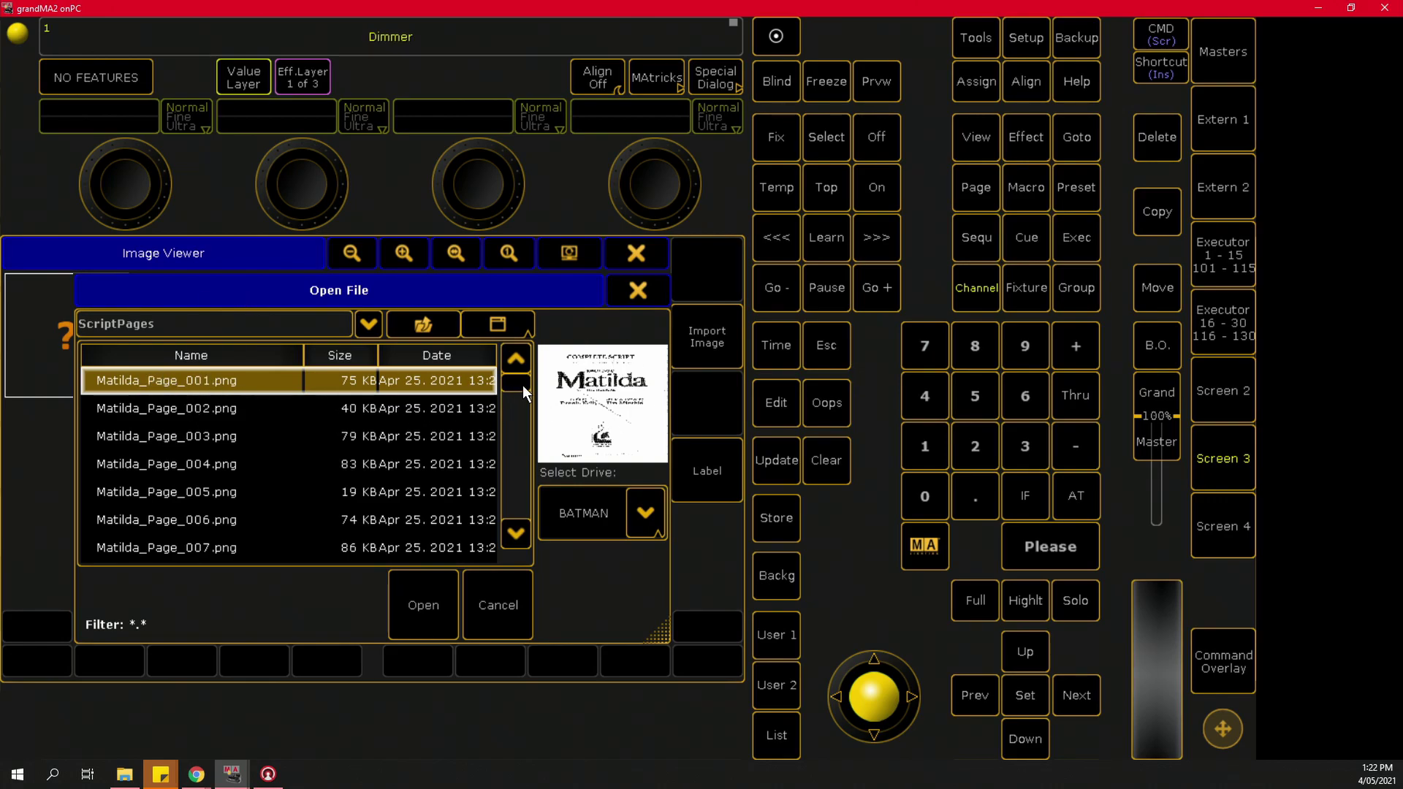
pyautogui.moveTo(523, 384)
pyautogui.mouseDown()
pyautogui.moveTo(523, 510)
pyautogui.moveTo(517, 367)
pyautogui.mouseUp()
pyautogui.moveTo(526, 381)
pyautogui.mouseDown()
pyautogui.moveTo(537, 519)
pyautogui.moveTo(525, 378)
pyautogui.mouseUp()
pyautogui.click(423, 606)
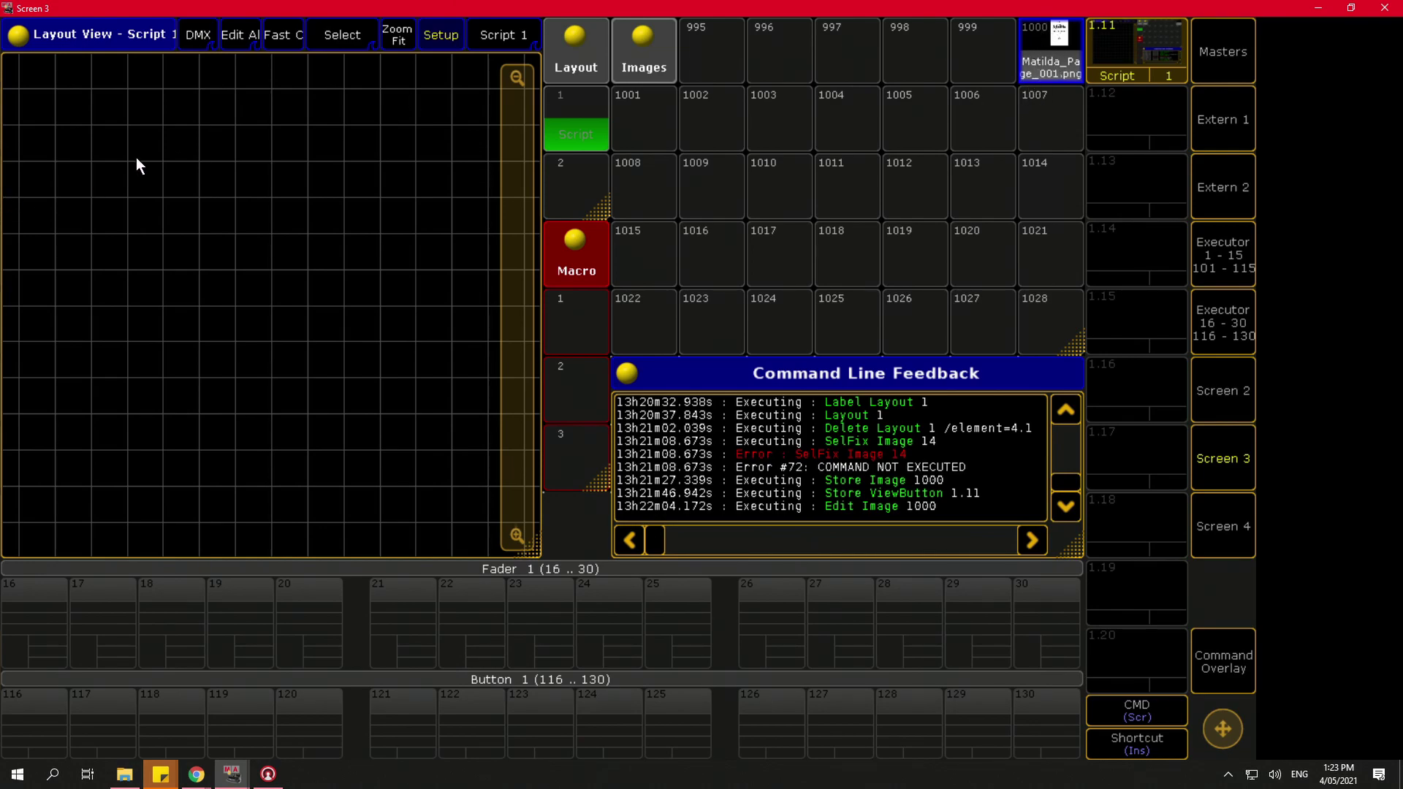
# Step: Draw a portrait rectangle about 8.5 by 12 grid squares on the left side of the Script layout
pyautogui.click(443, 38)
pyautogui.click(432, 29)
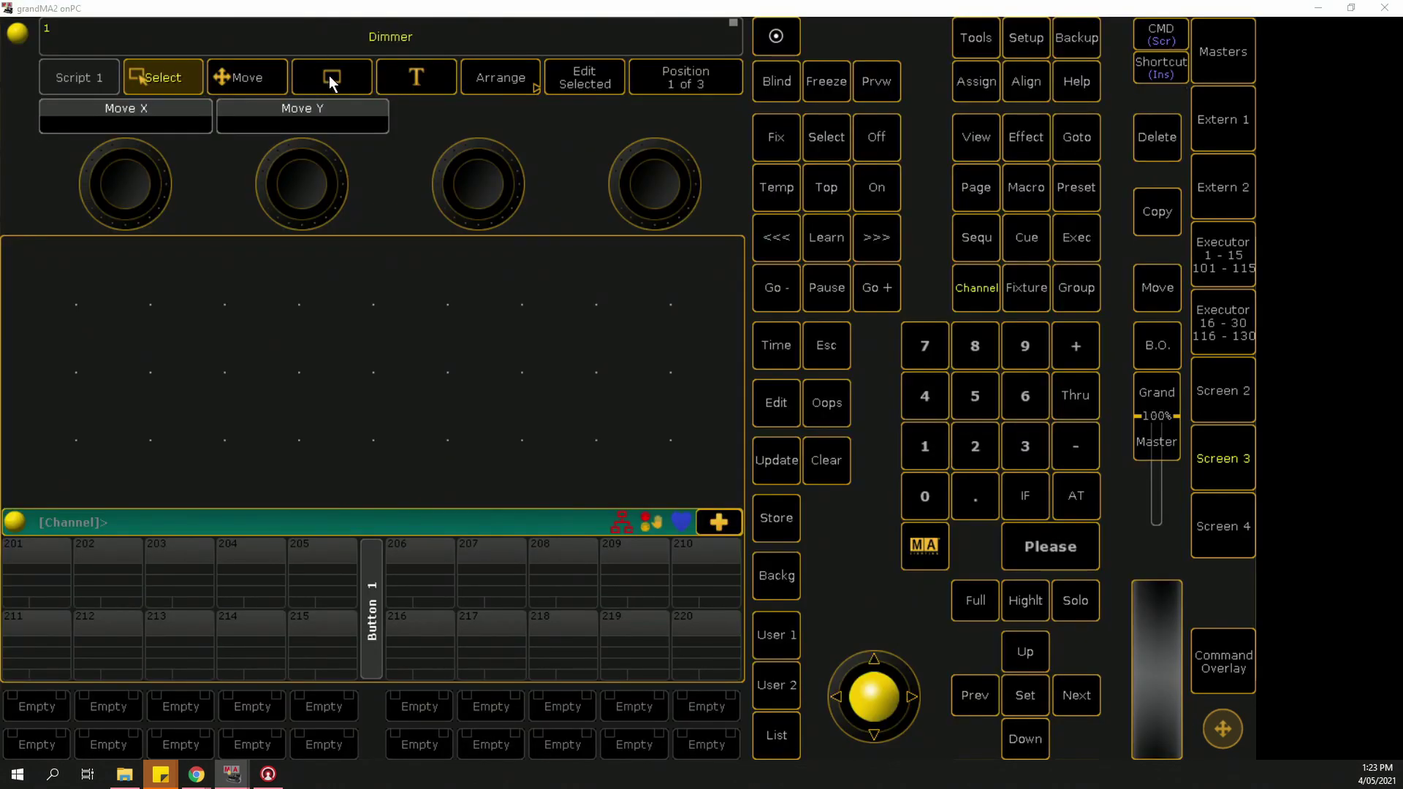
pyautogui.click(331, 73)
pyautogui.click(358, 77)
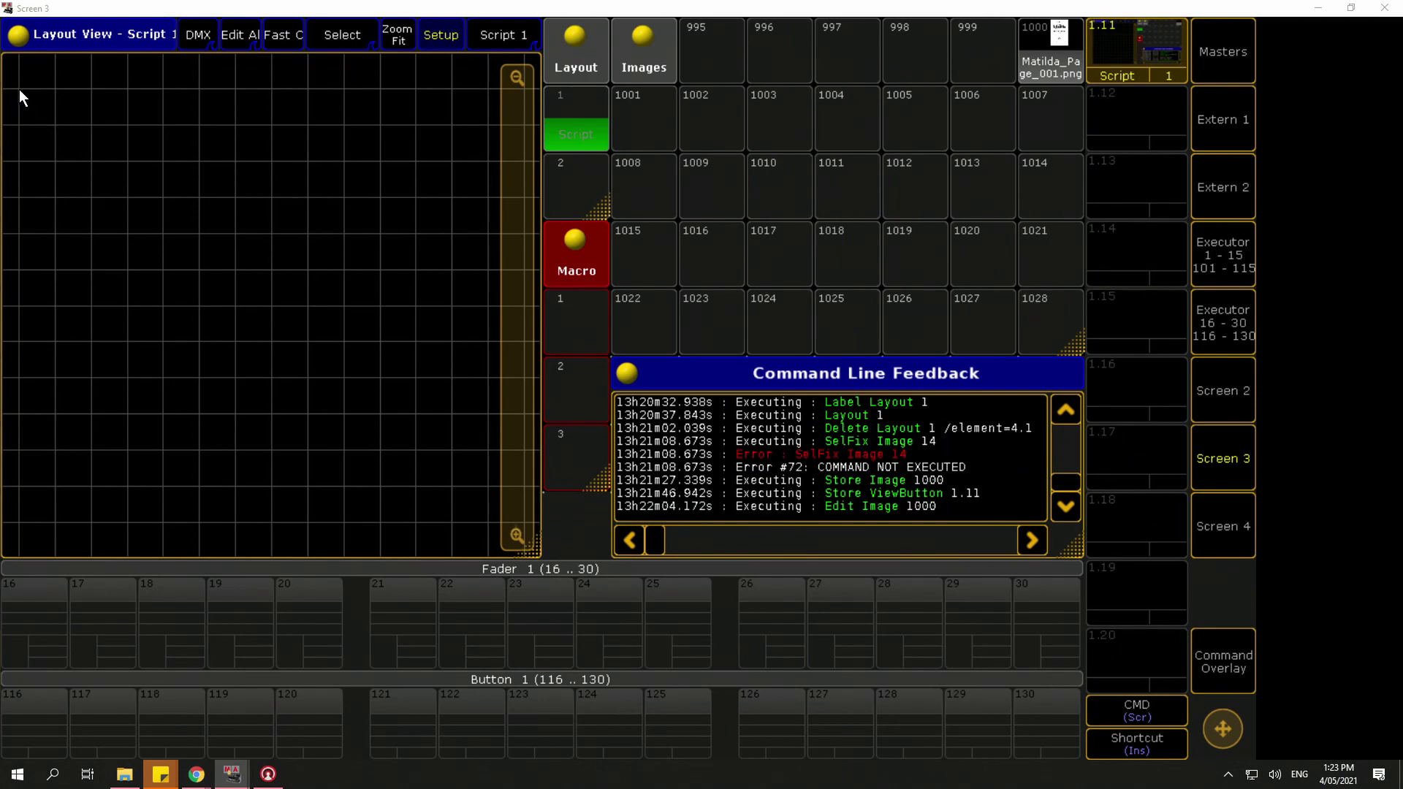
pyautogui.moveTo(19, 90); pyautogui.dragTo(326, 523)
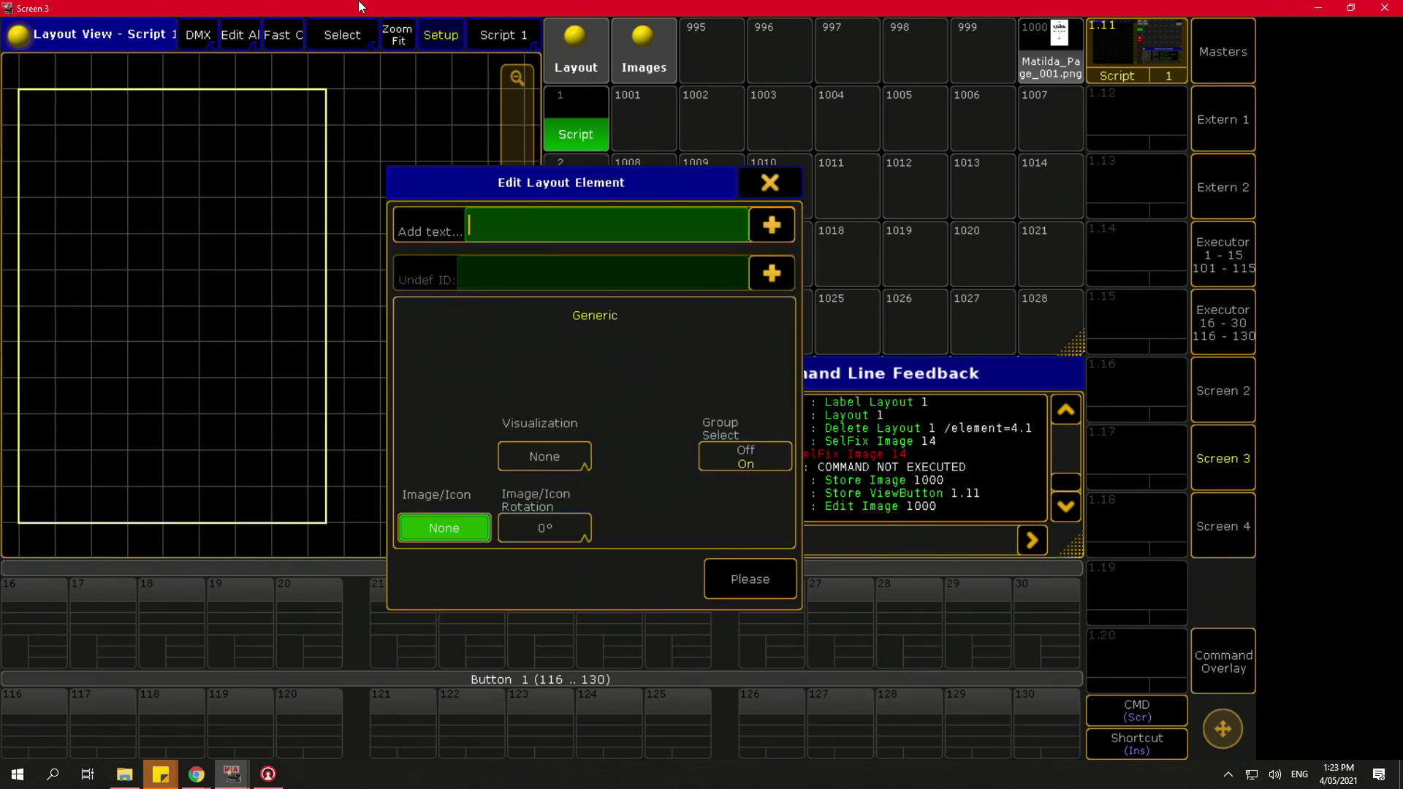
# Step: Assign the Matilda_Page_001.png image to the new layout rectangle
pyautogui.click(454, 526)
pyautogui.scroll(5, 847, 498)
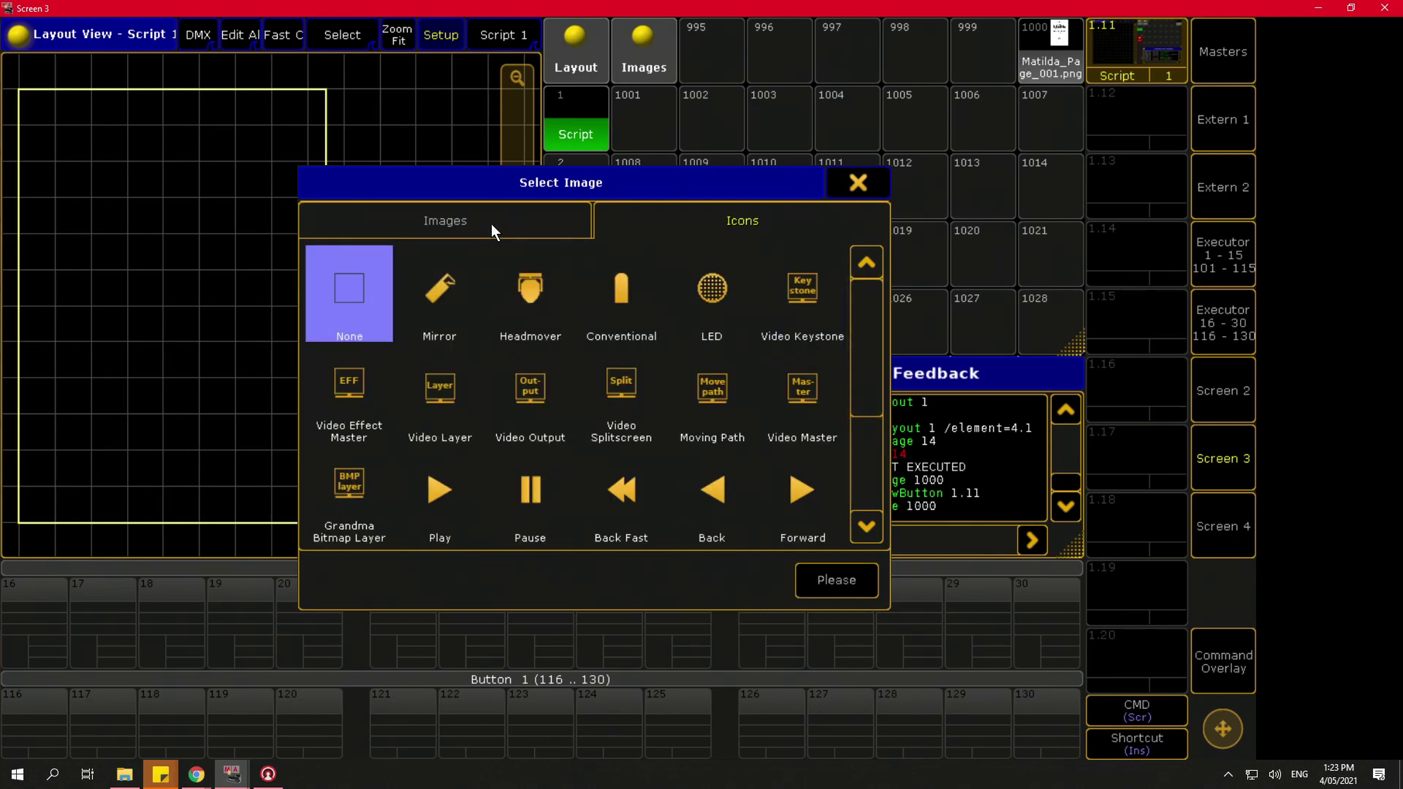
pyautogui.click(490, 224)
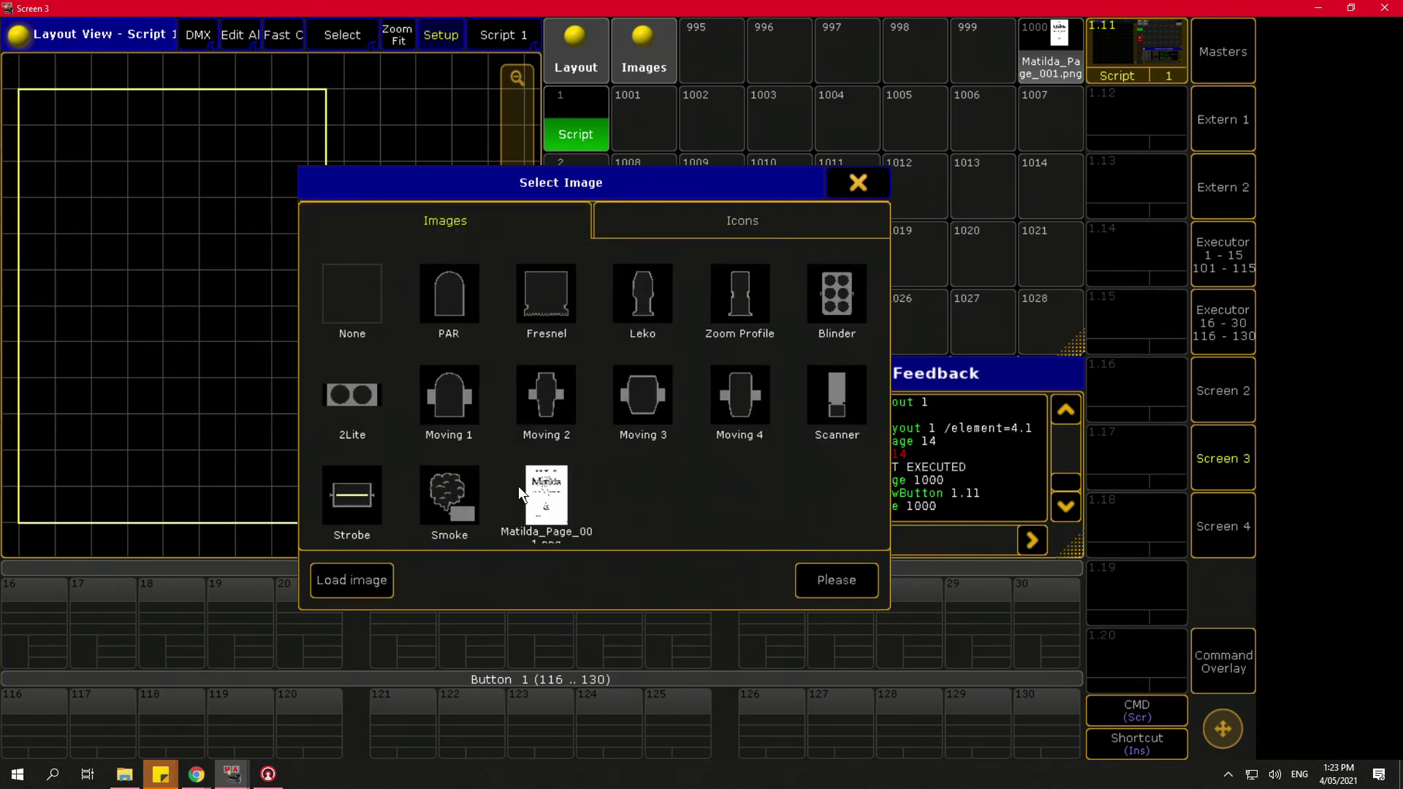
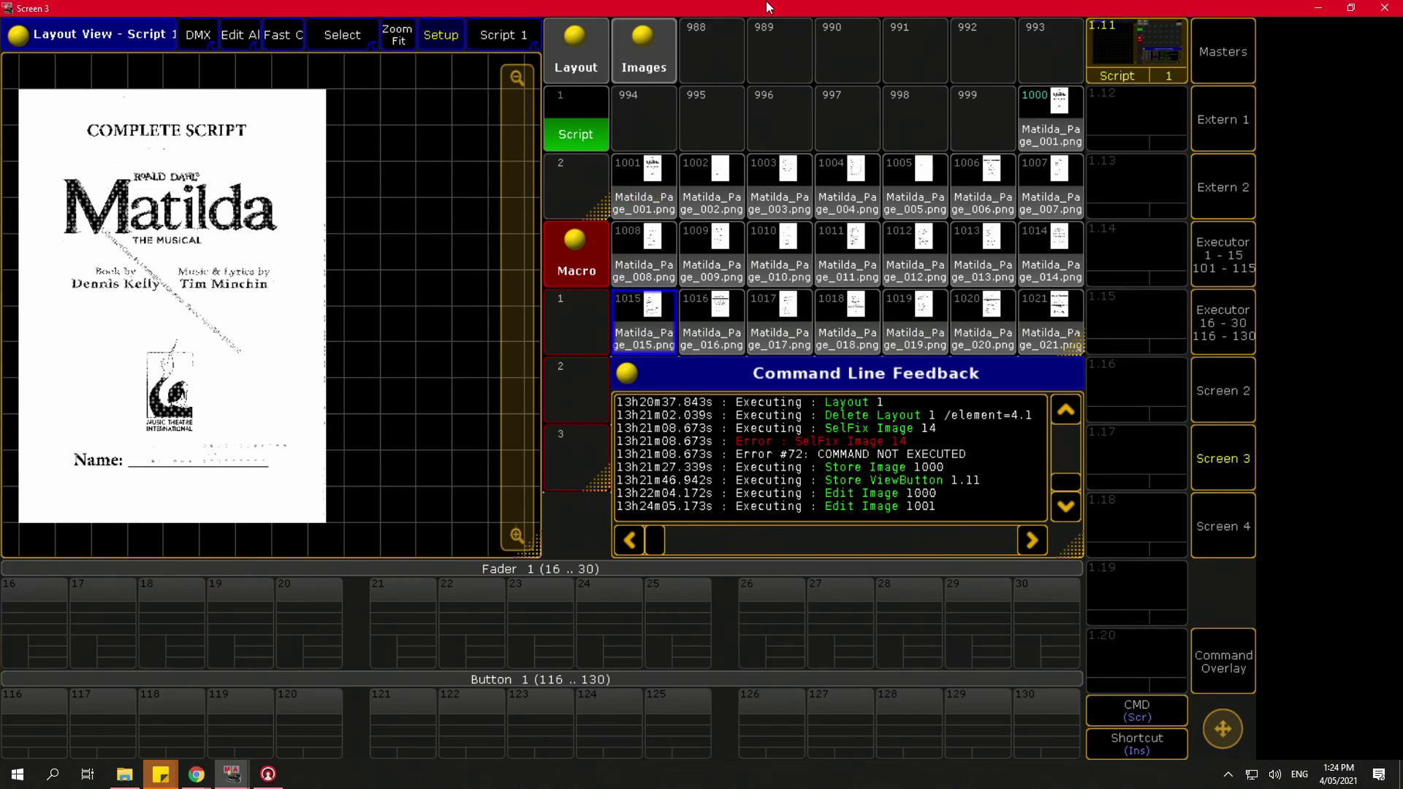
# Step: Copy image 1020 onto image 1000 from the command line with "copy image 1020 at 1000", choosing the Overwrite method
pyautogui.press('Scroll_Lock')
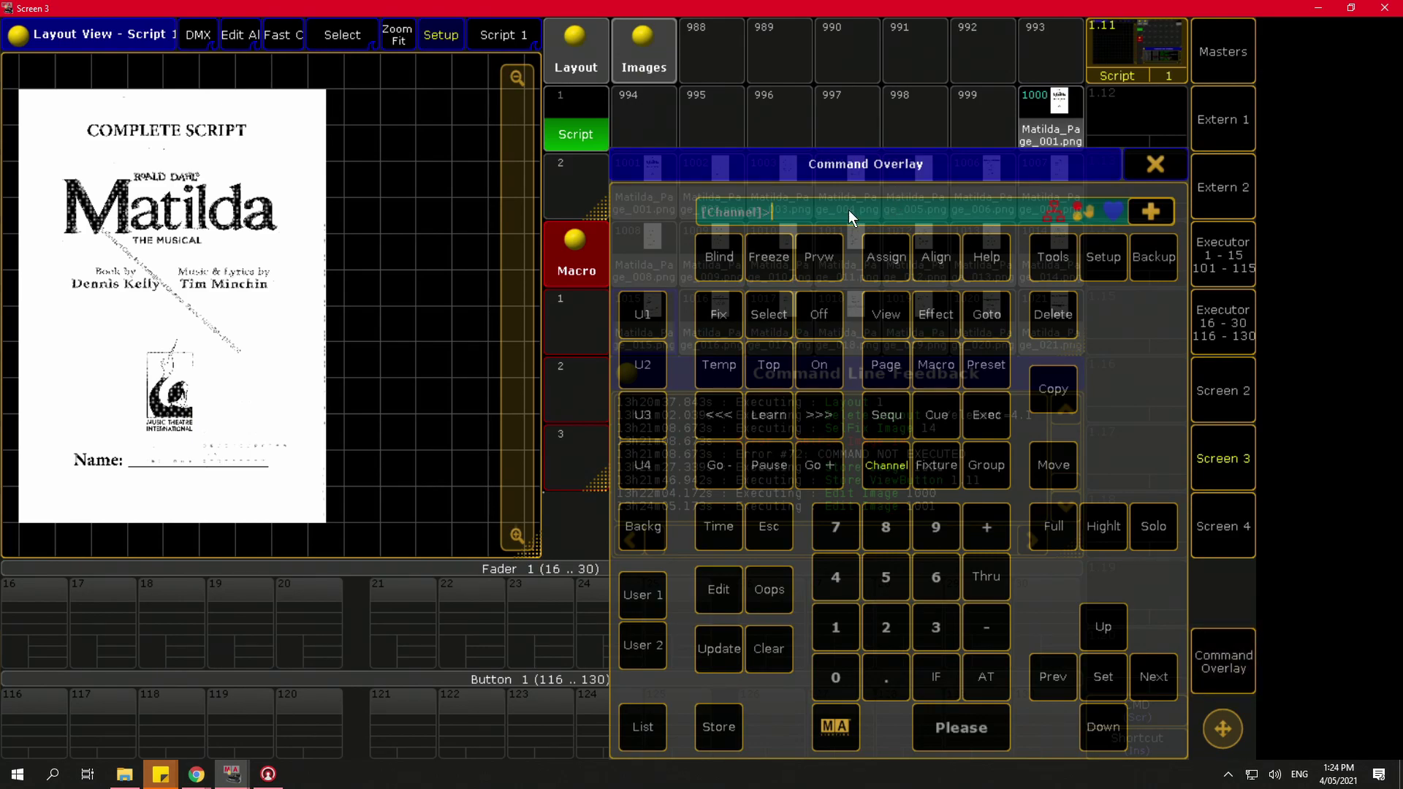
pyautogui.write('copy image 1020')
pyautogui.write('at 1000')
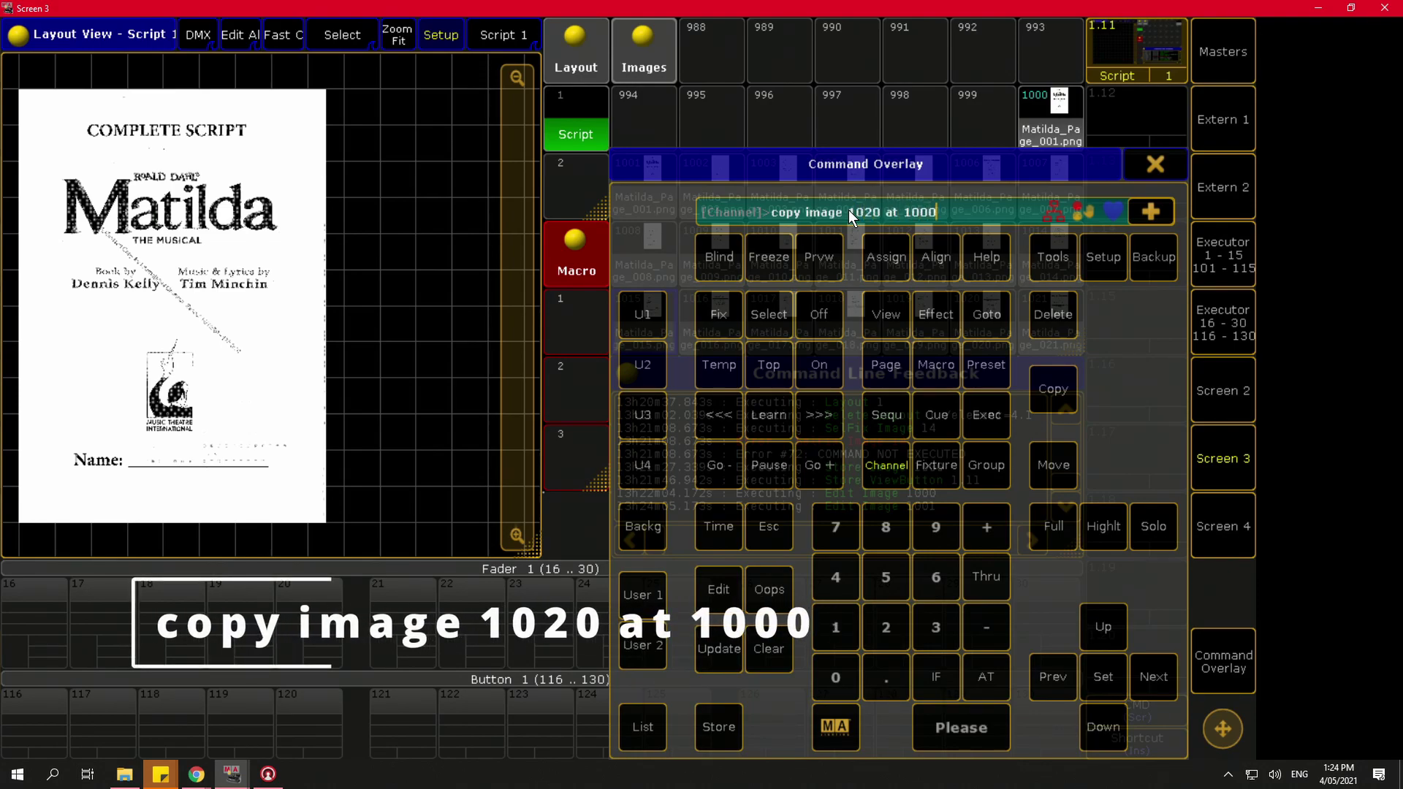
pyautogui.press('Return')
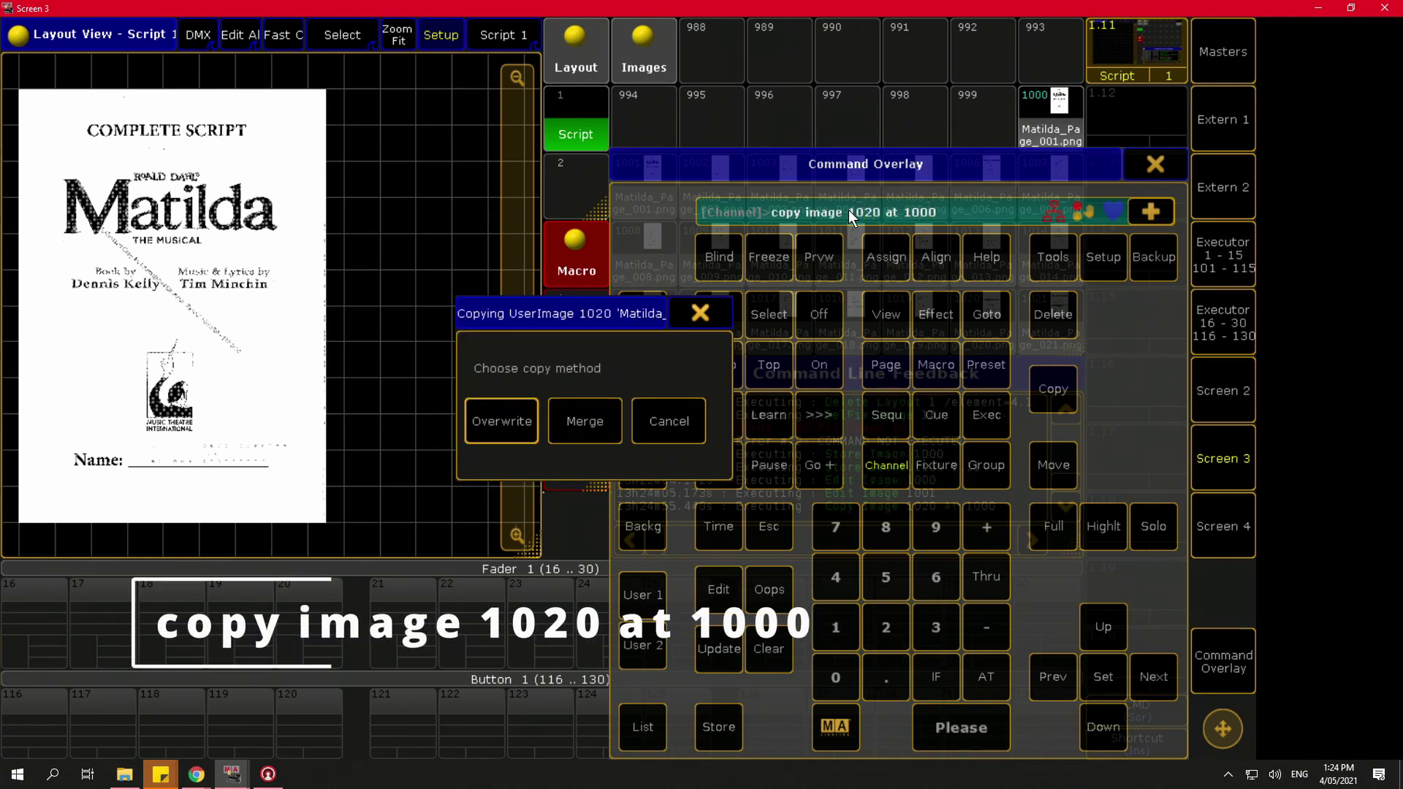
pyautogui.click(518, 421)
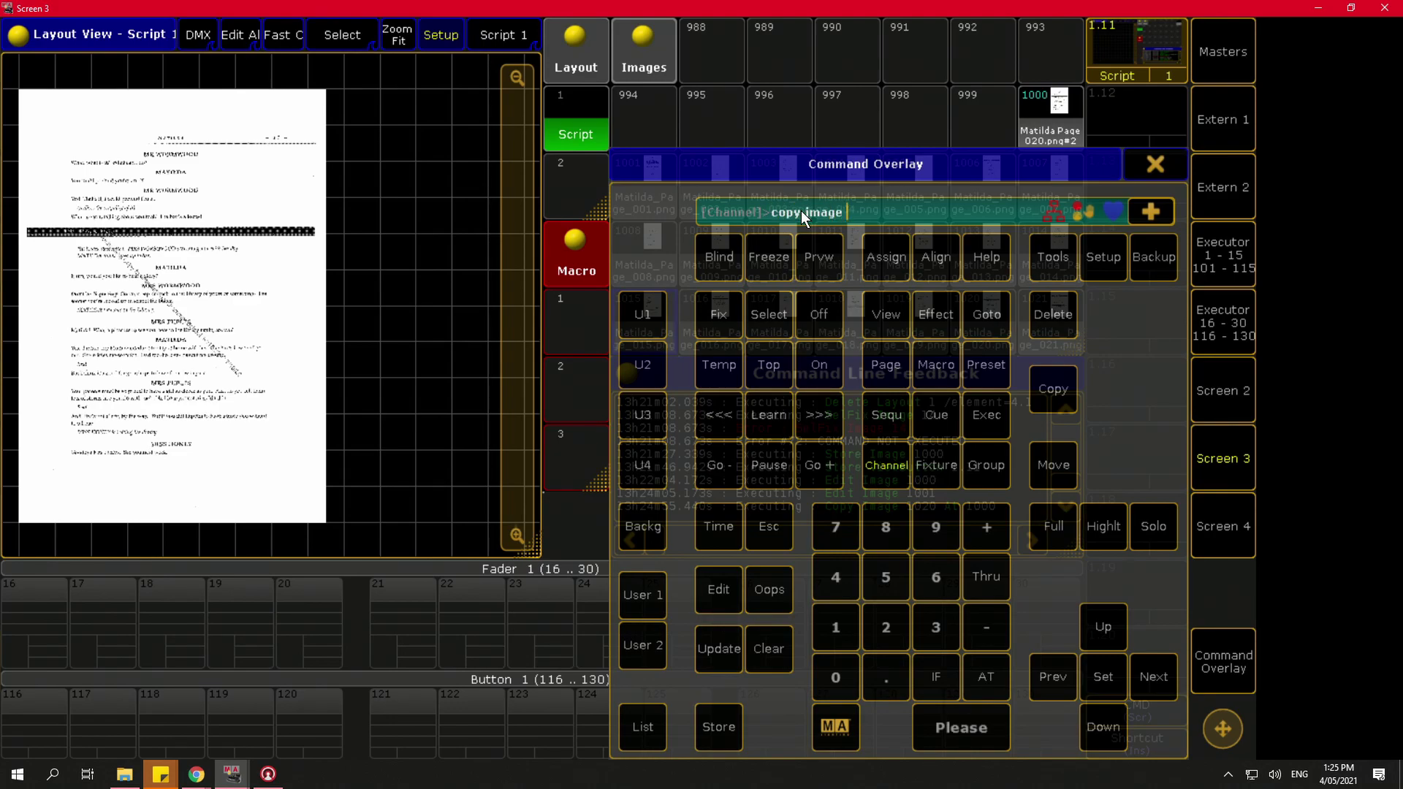
# Step: Copy image 1001 onto image 1000 without a method prompt by running "copy image 1001 at 1000 /o"
pyautogui.write('1001 at 100')
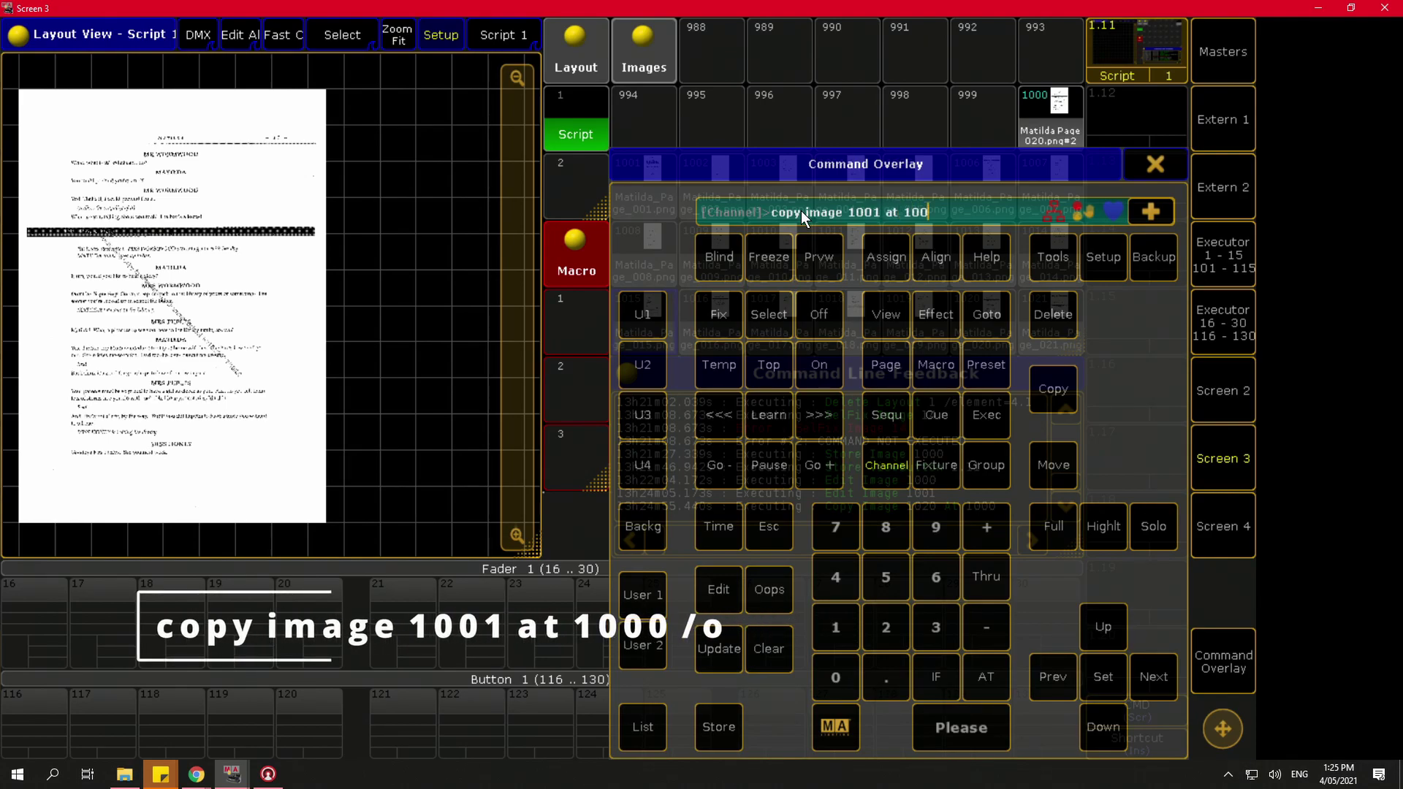
pyautogui.write('0 /o')
pyautogui.press('Return')
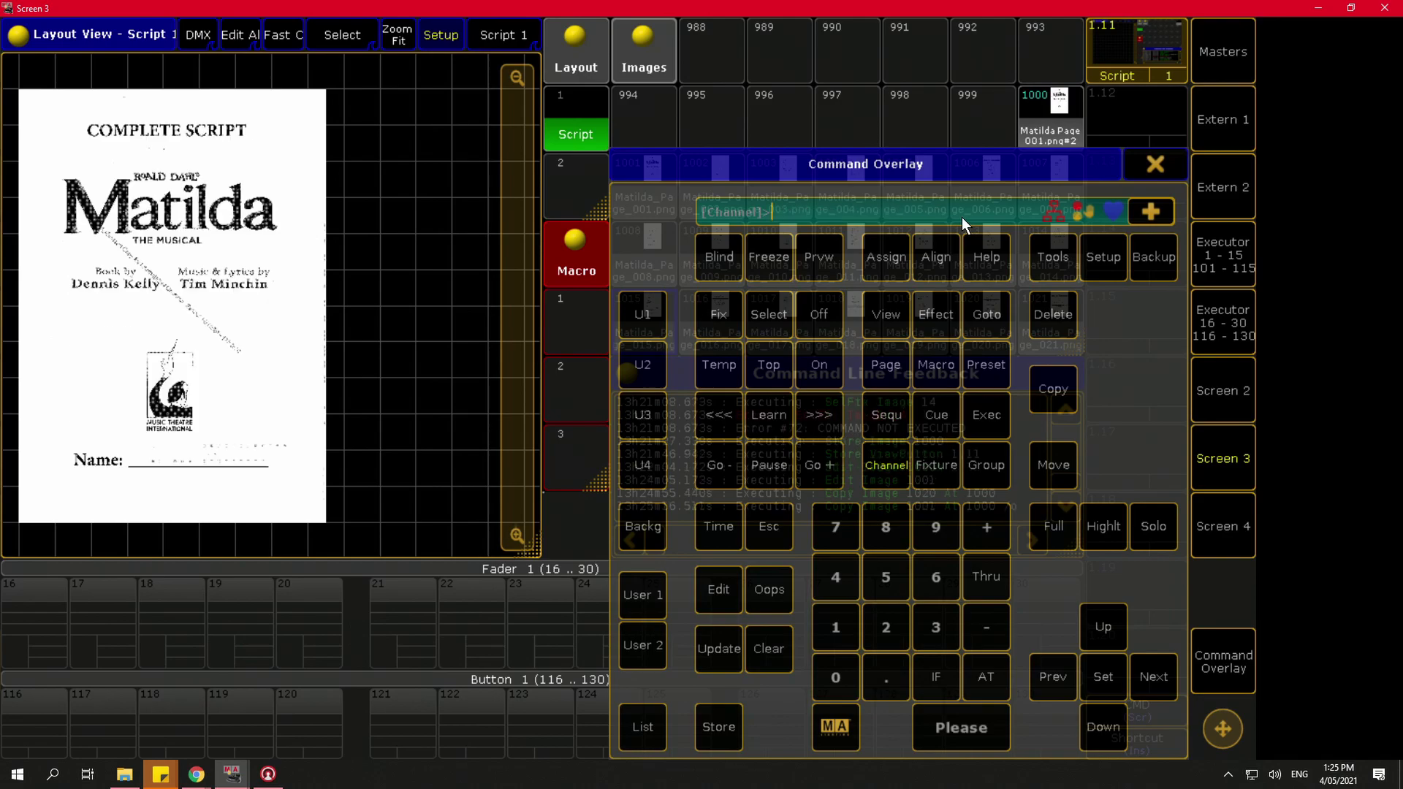
pyautogui.click(1152, 163)
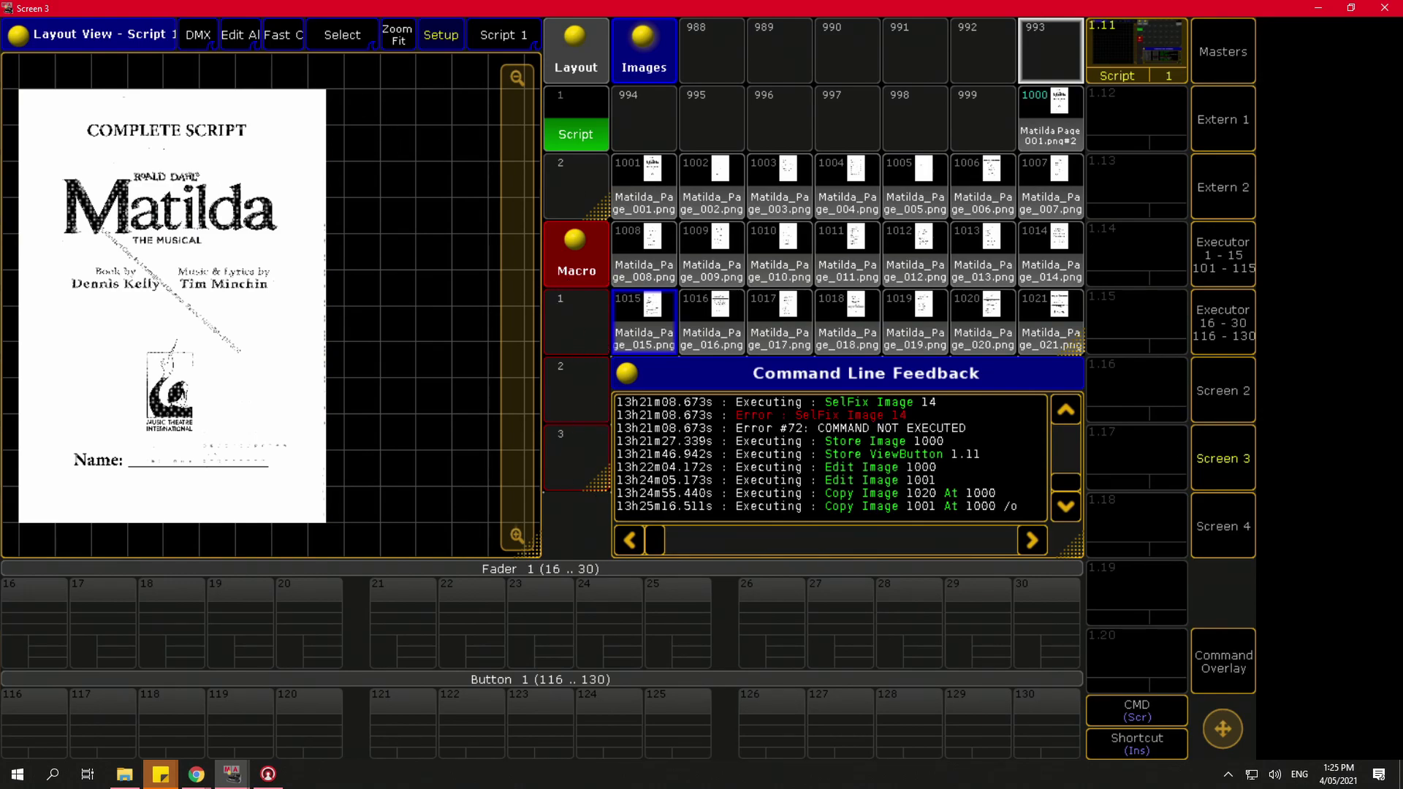
# Step: Store empty macros 1, 2 and 3 in the Macro pool and label macro 1 "Page <"
pyautogui.click(1239, 648)
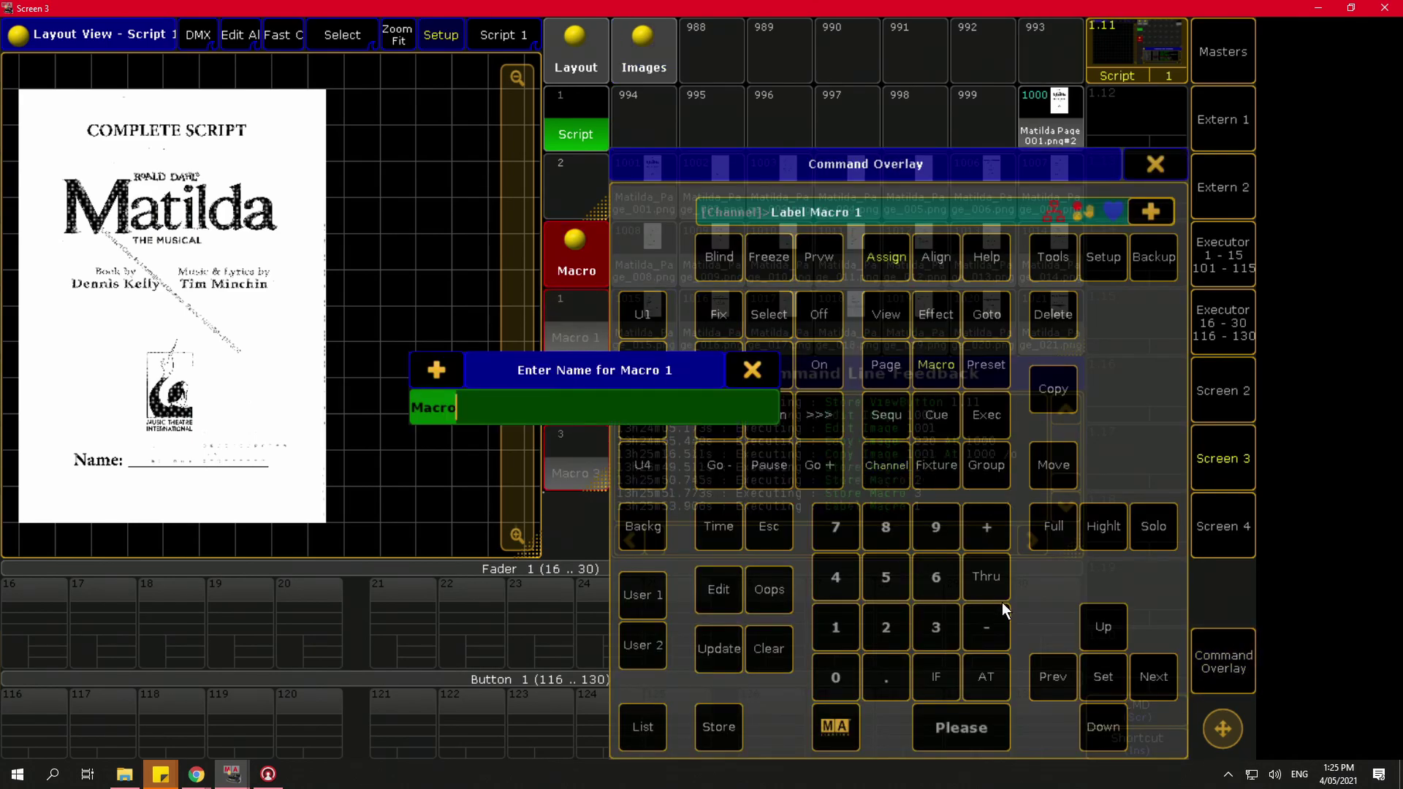
pyautogui.write('Page <')
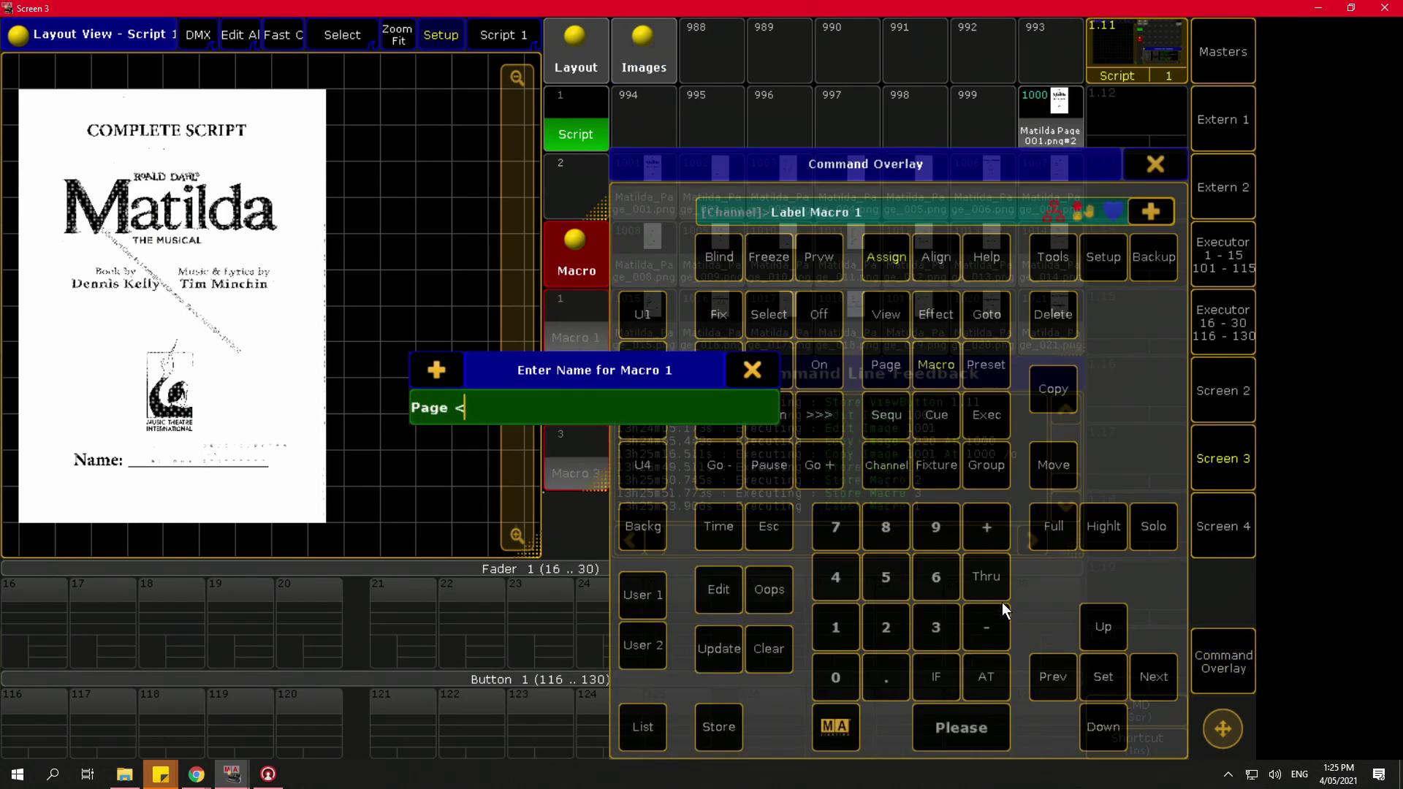
pyautogui.press('Return')
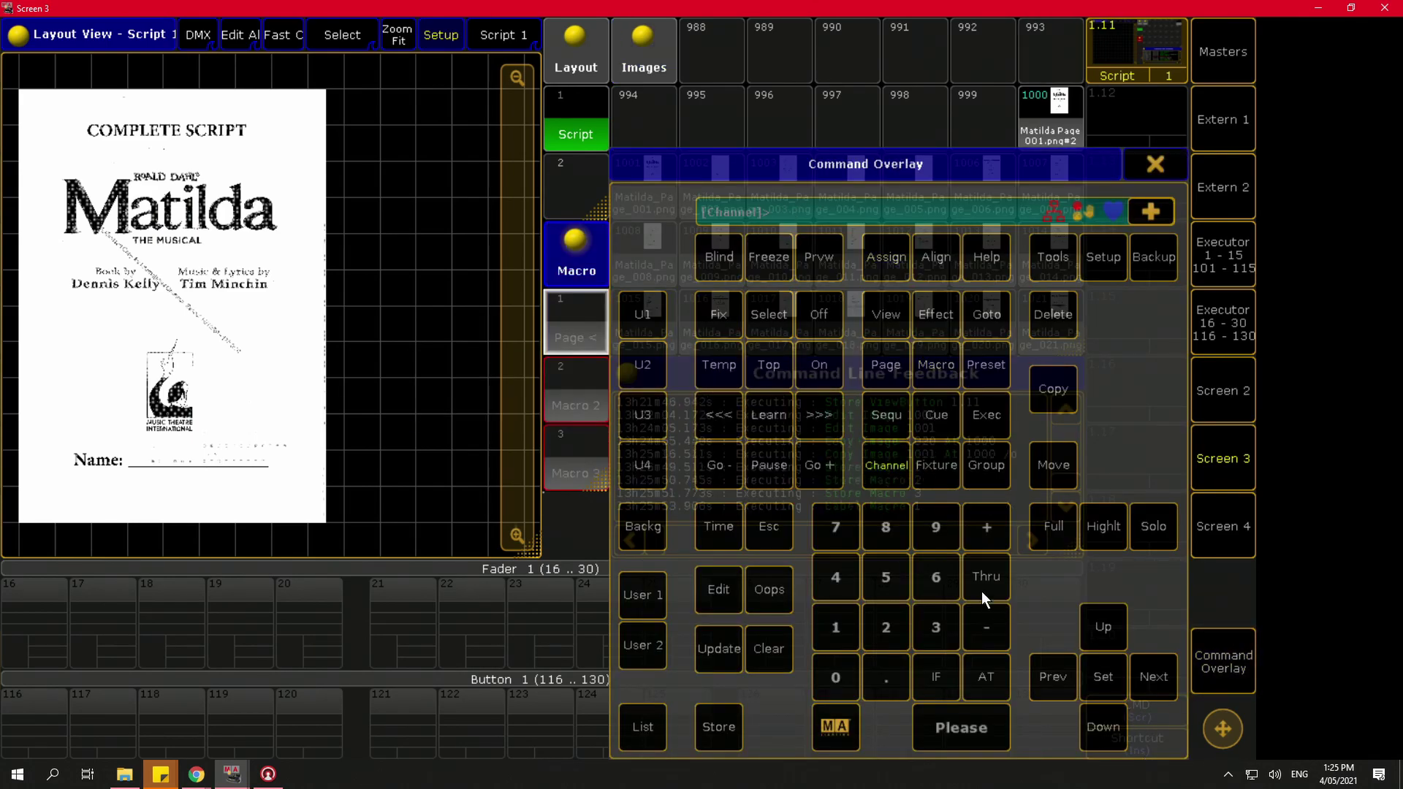
# Step: Label macro 3 "Page >"
pyautogui.doubleClick(888, 261)
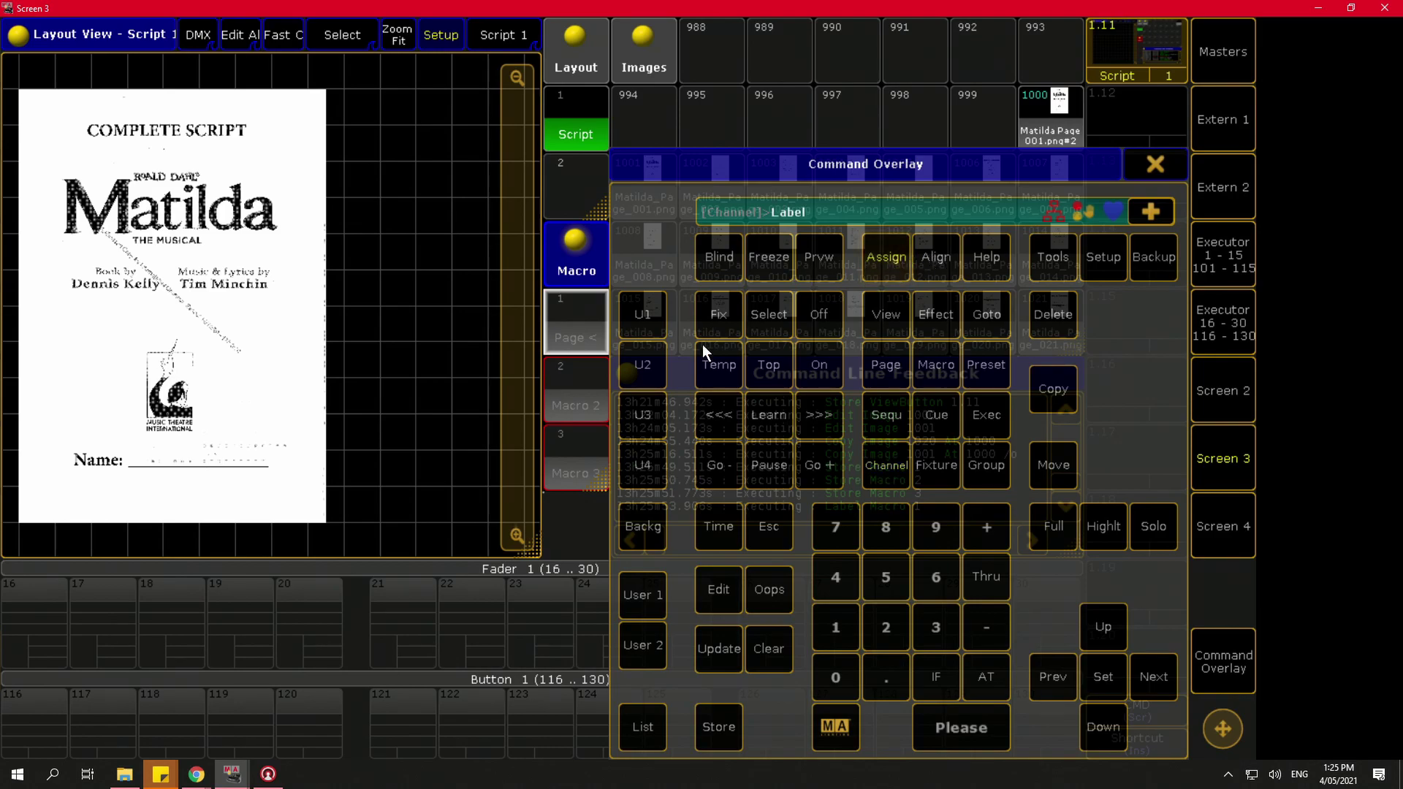
pyautogui.click(573, 468)
pyautogui.write('Page ')
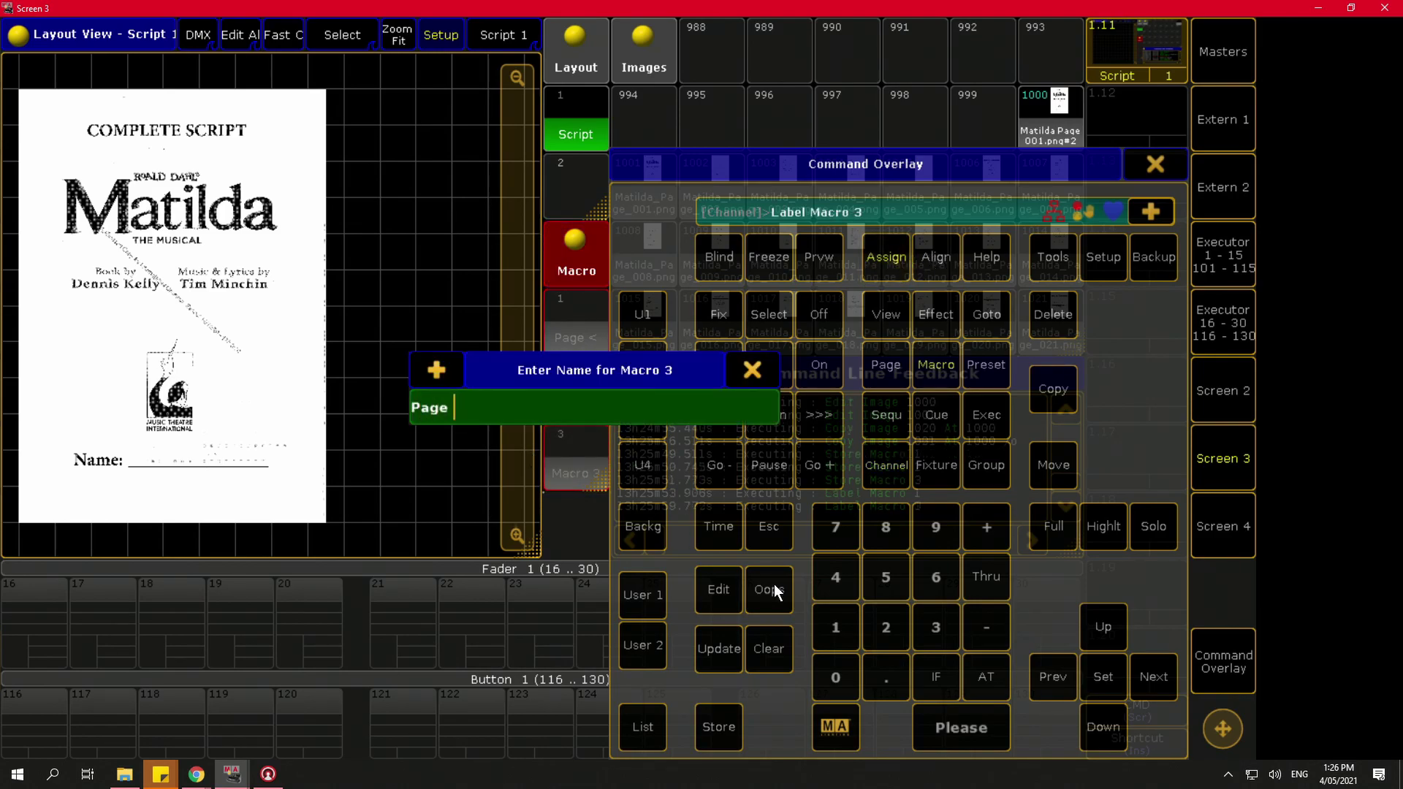
pyautogui.write('>')
pyautogui.press('Return')
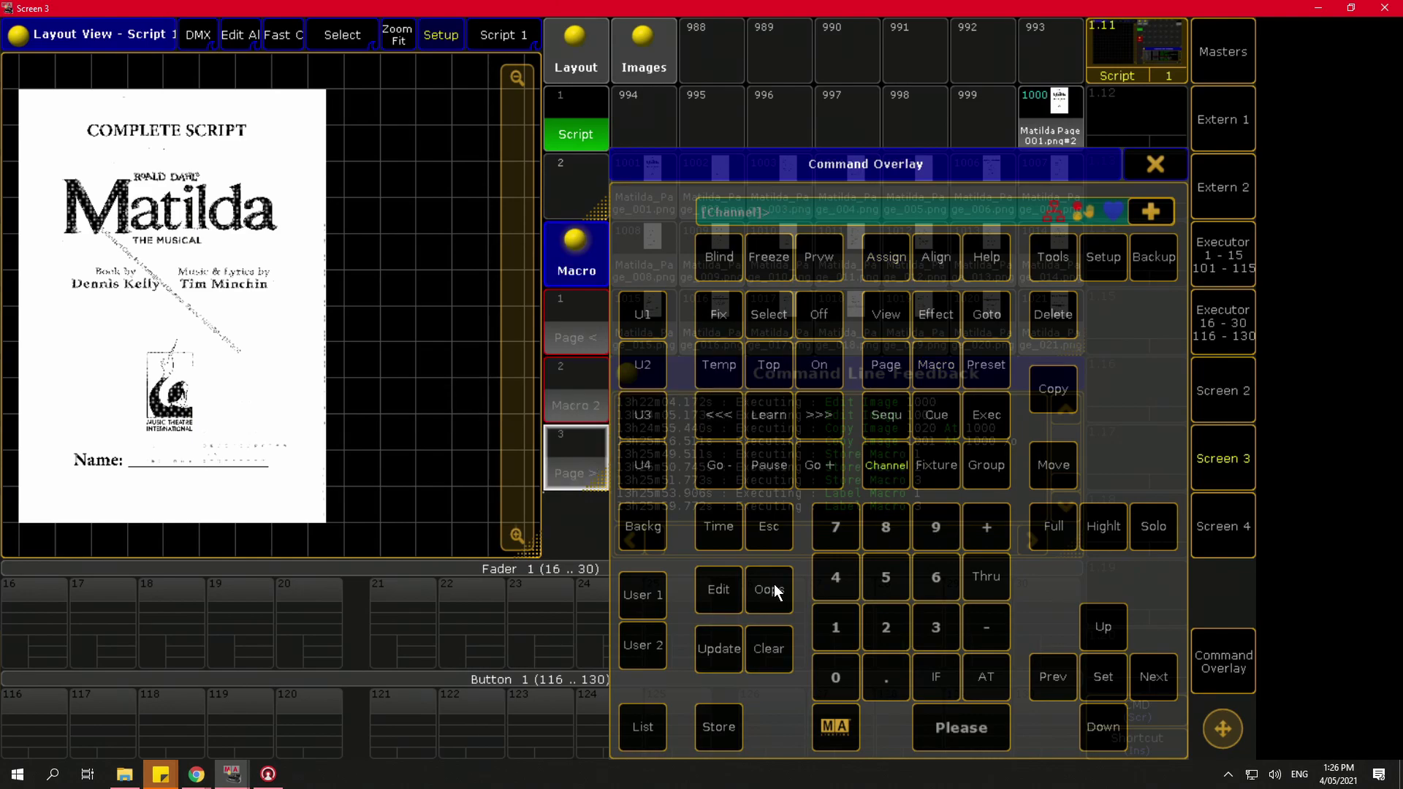
# Step: Label macro 2 "Goto Page" and close the command overlay
pyautogui.click(886, 255)
pyautogui.click(886, 254)
pyautogui.click(584, 392)
pyautogui.write('Go')
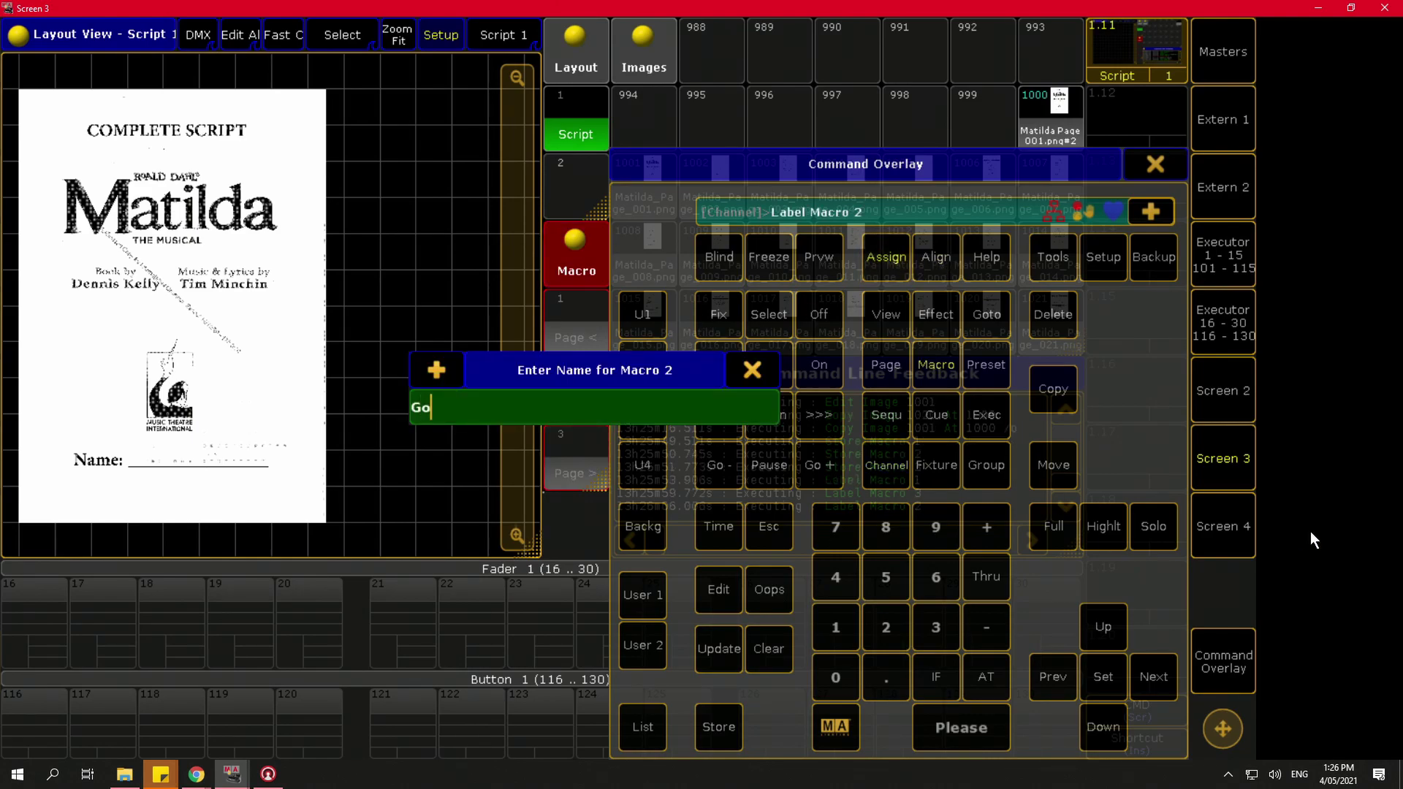
pyautogui.write('to Page')
pyautogui.press('Return')
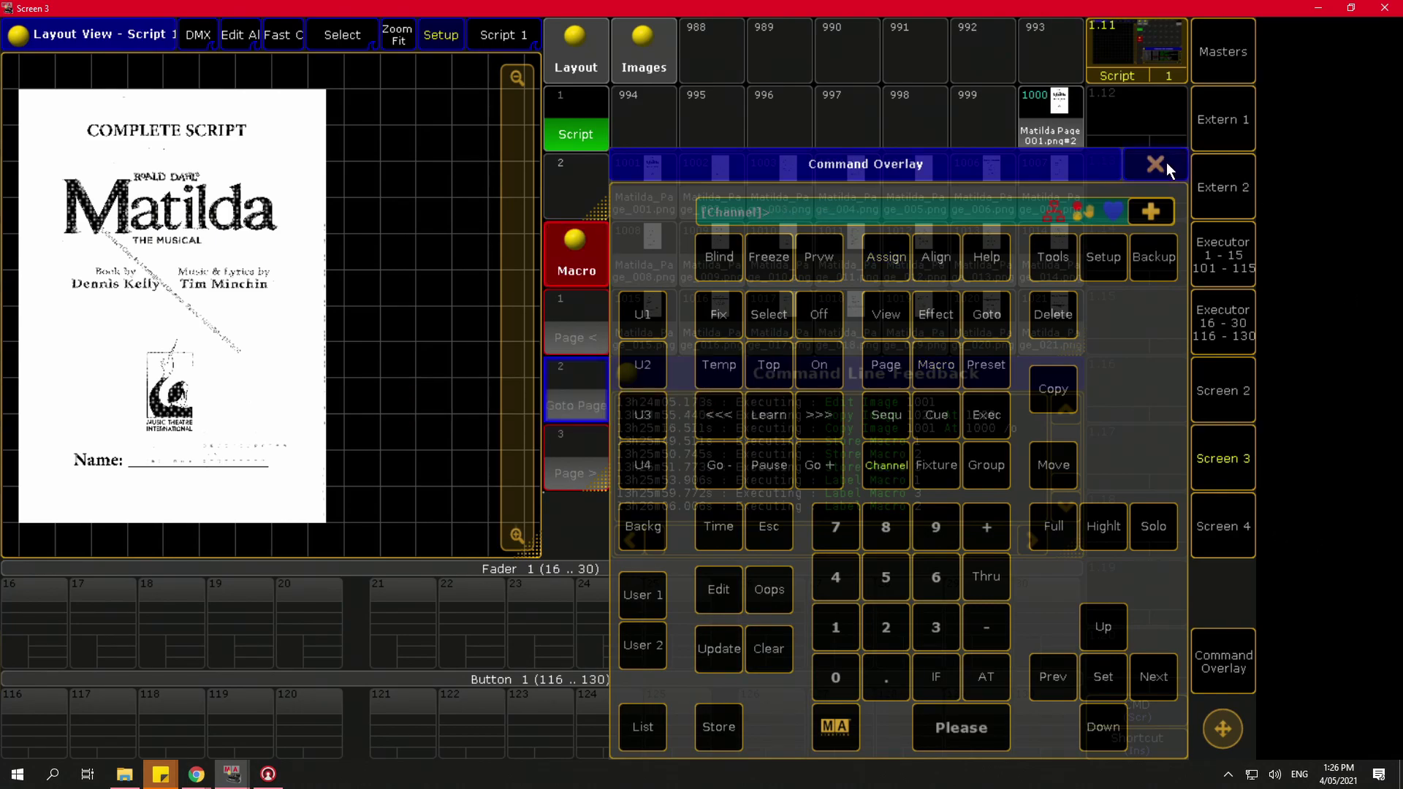
pyautogui.click(1167, 162)
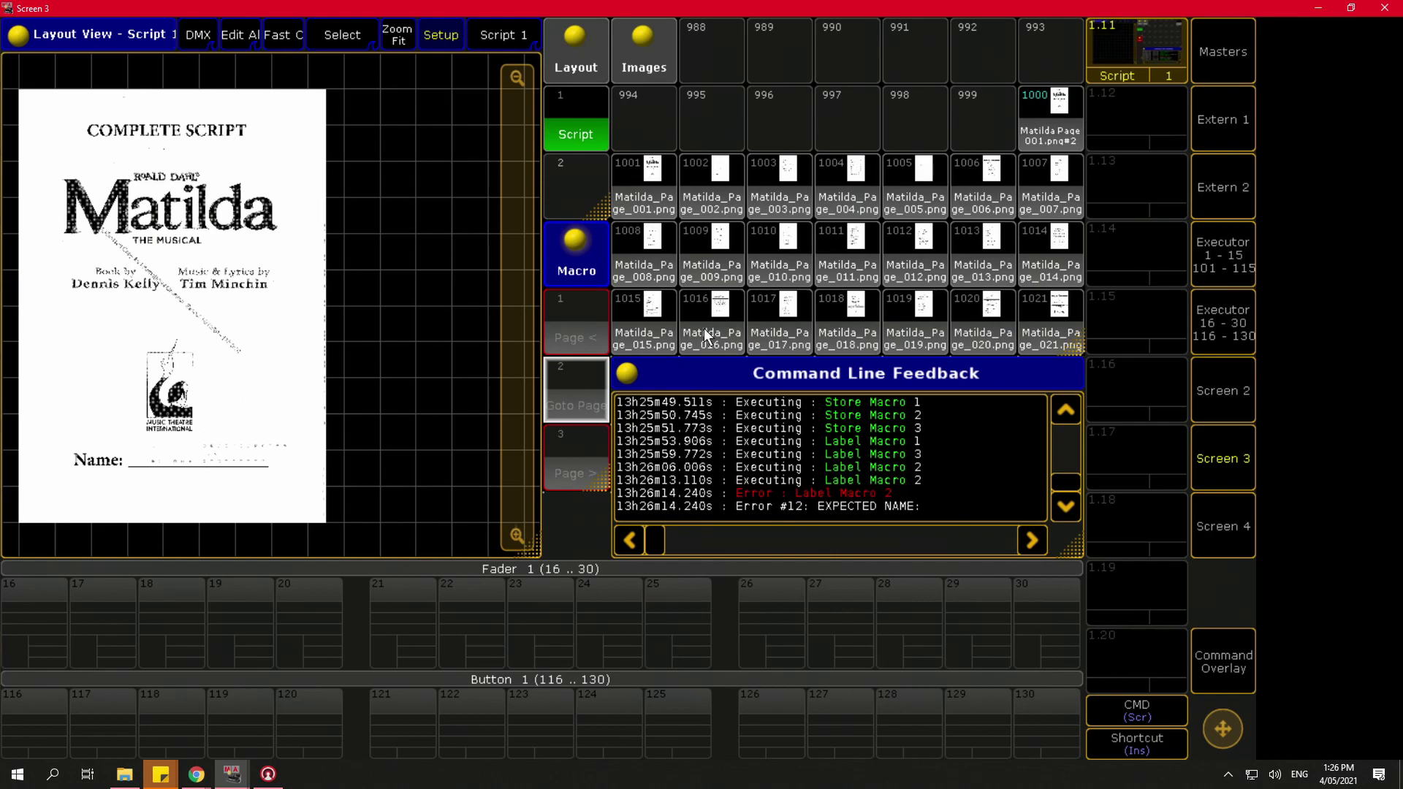
# Step: Edit macro 3 and add a first line with the command "copy image $page at 1000 /o"
pyautogui.rightClick(580, 451)
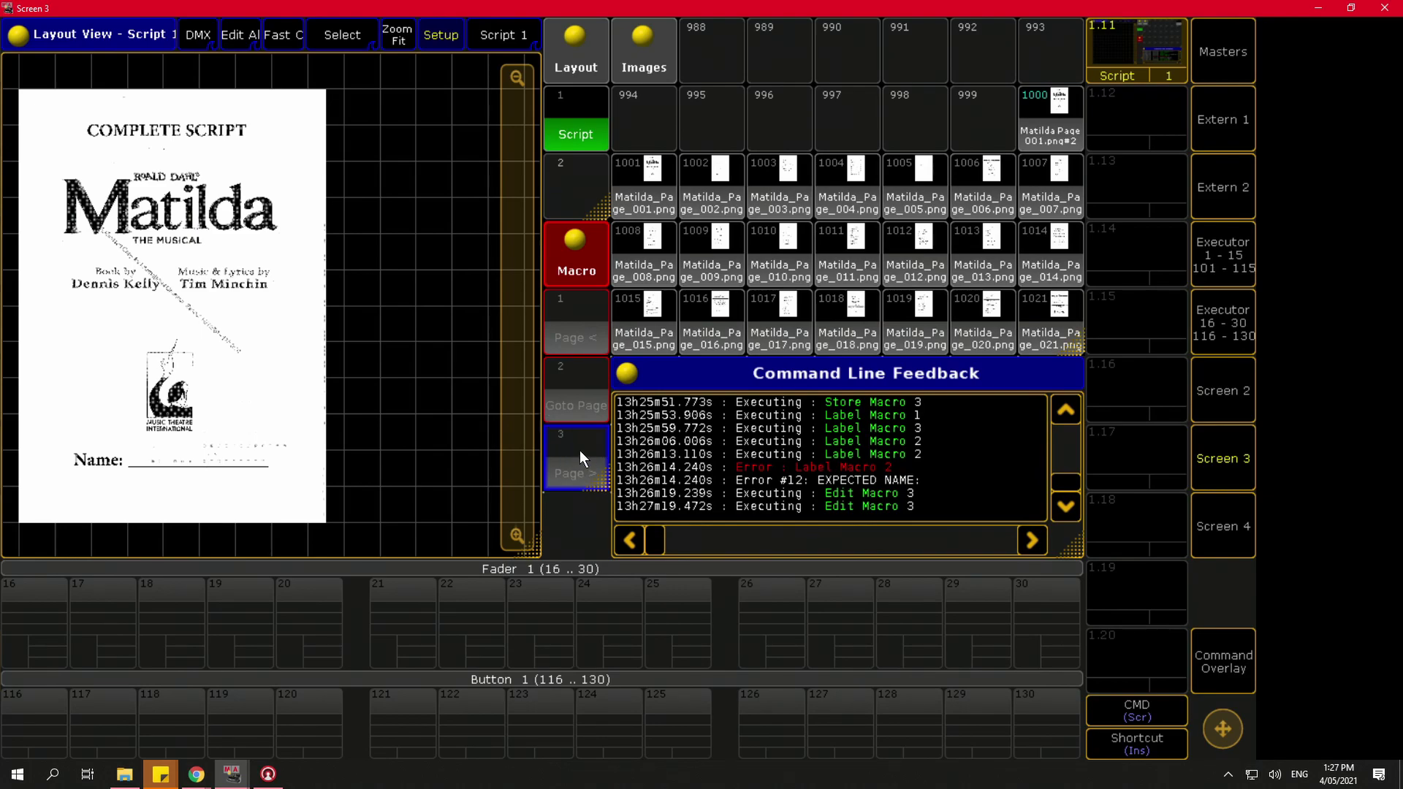
pyautogui.rightClick(576, 453)
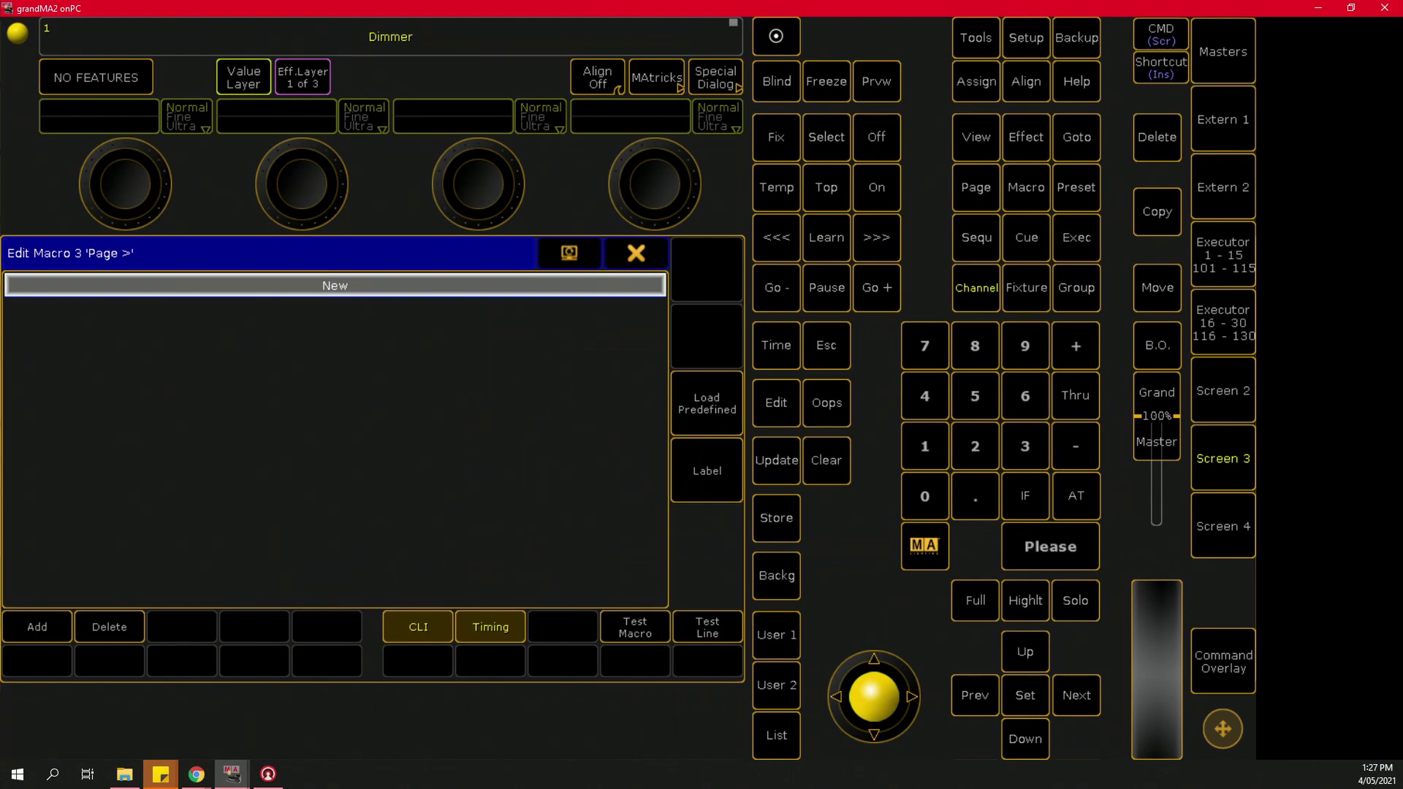
pyautogui.click(36, 630)
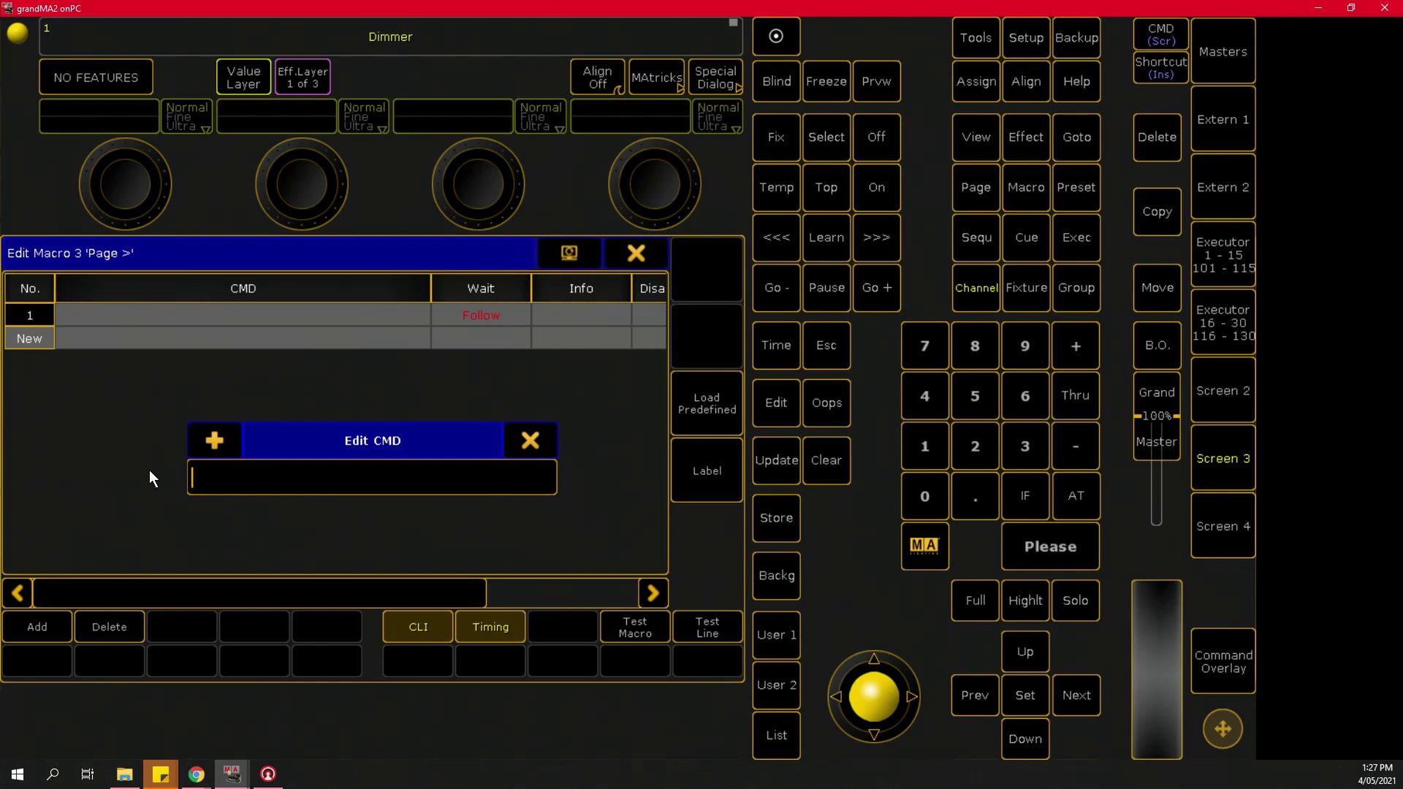
pyautogui.write('copy image $page')
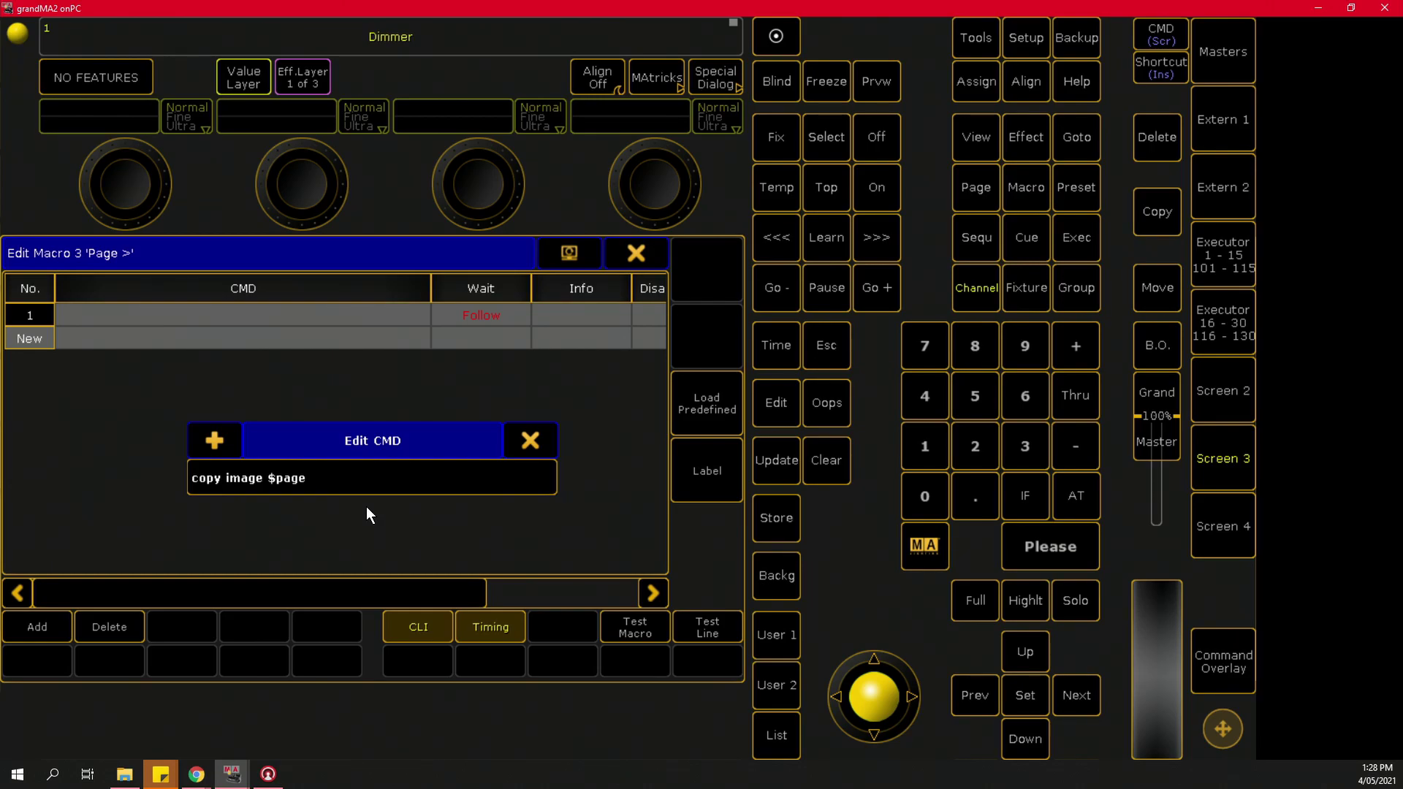
pyautogui.write('$page At 1000 /o')
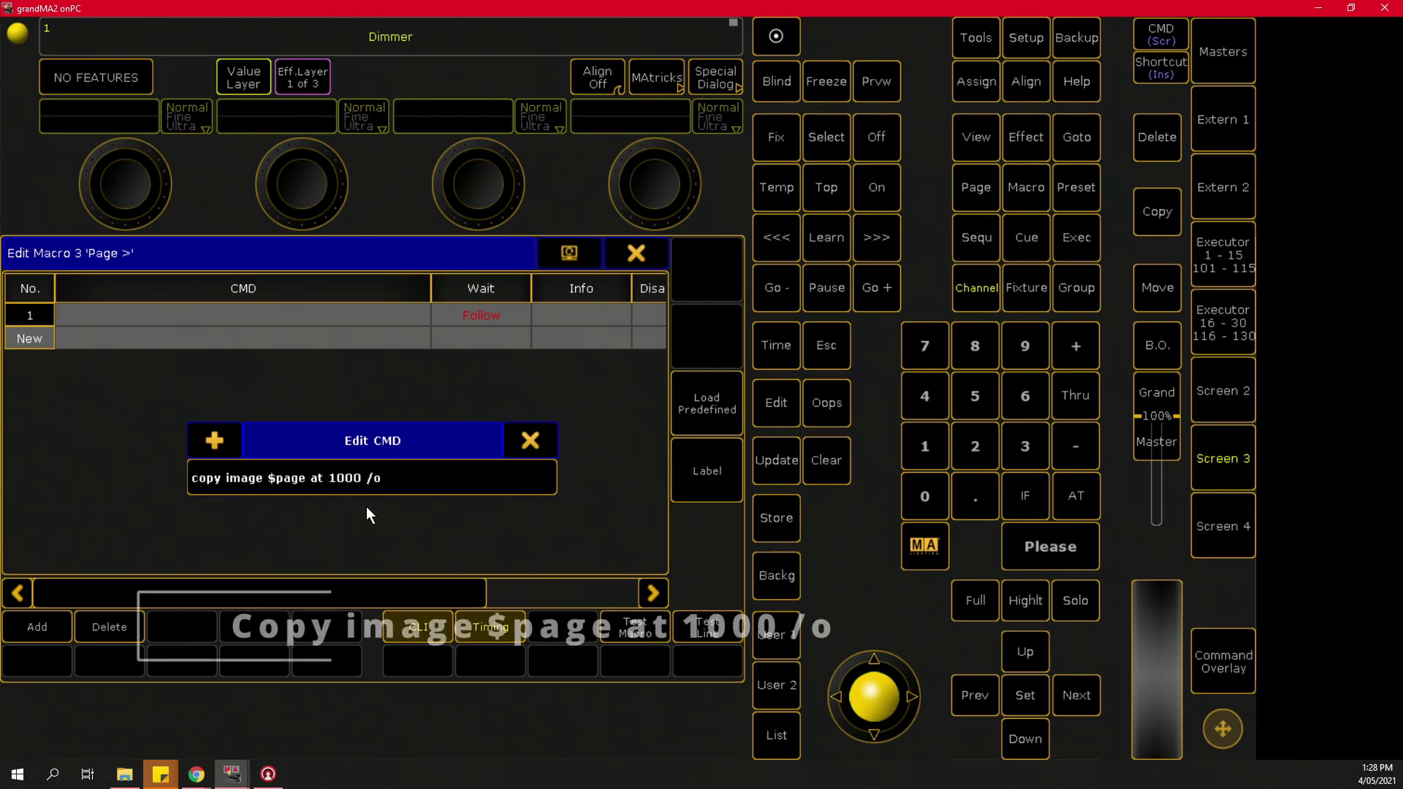
pyautogui.press('Return')
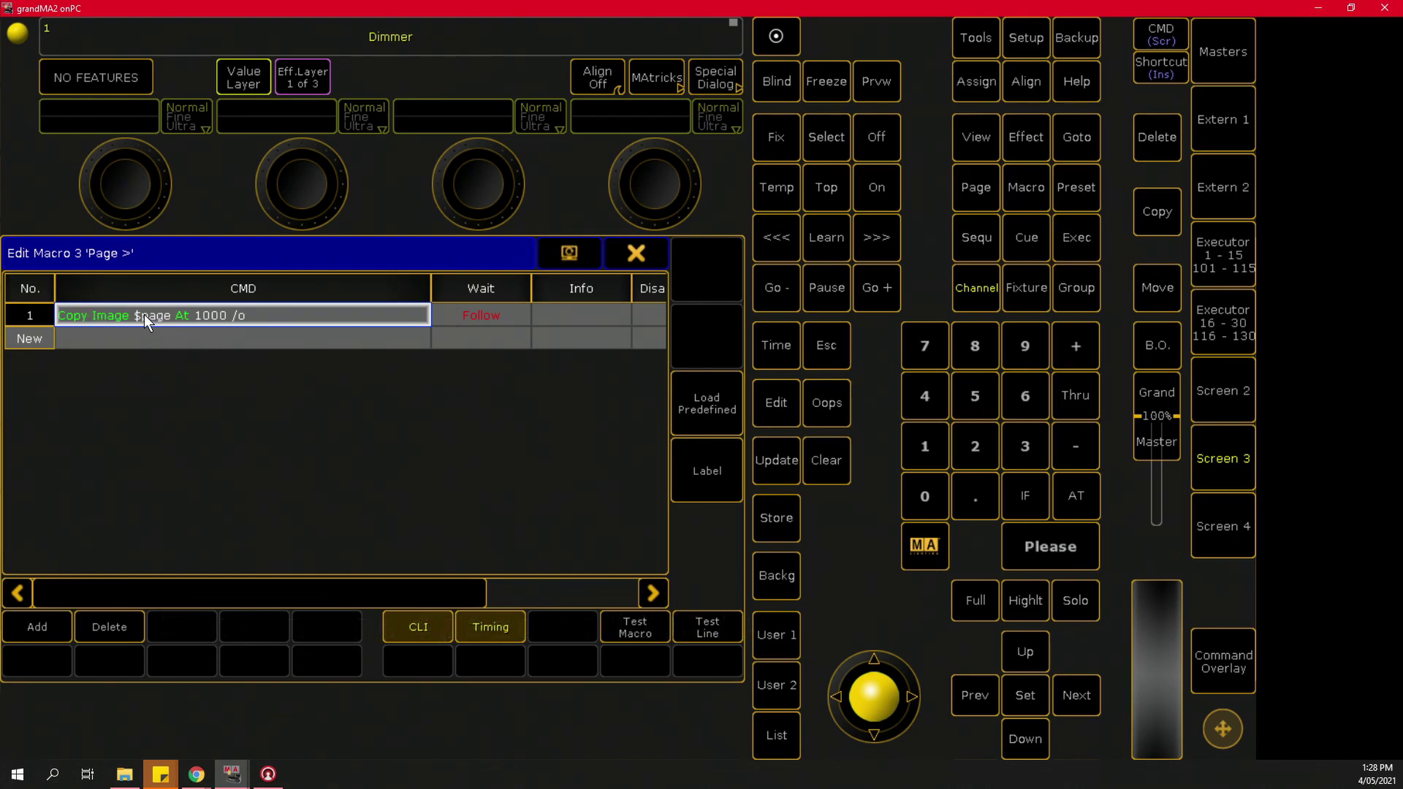
# Step: Set the variable with "setvar $page = 1001" on the command line and run the Page > macro
pyautogui.click(1221, 458)
pyautogui.click(1223, 661)
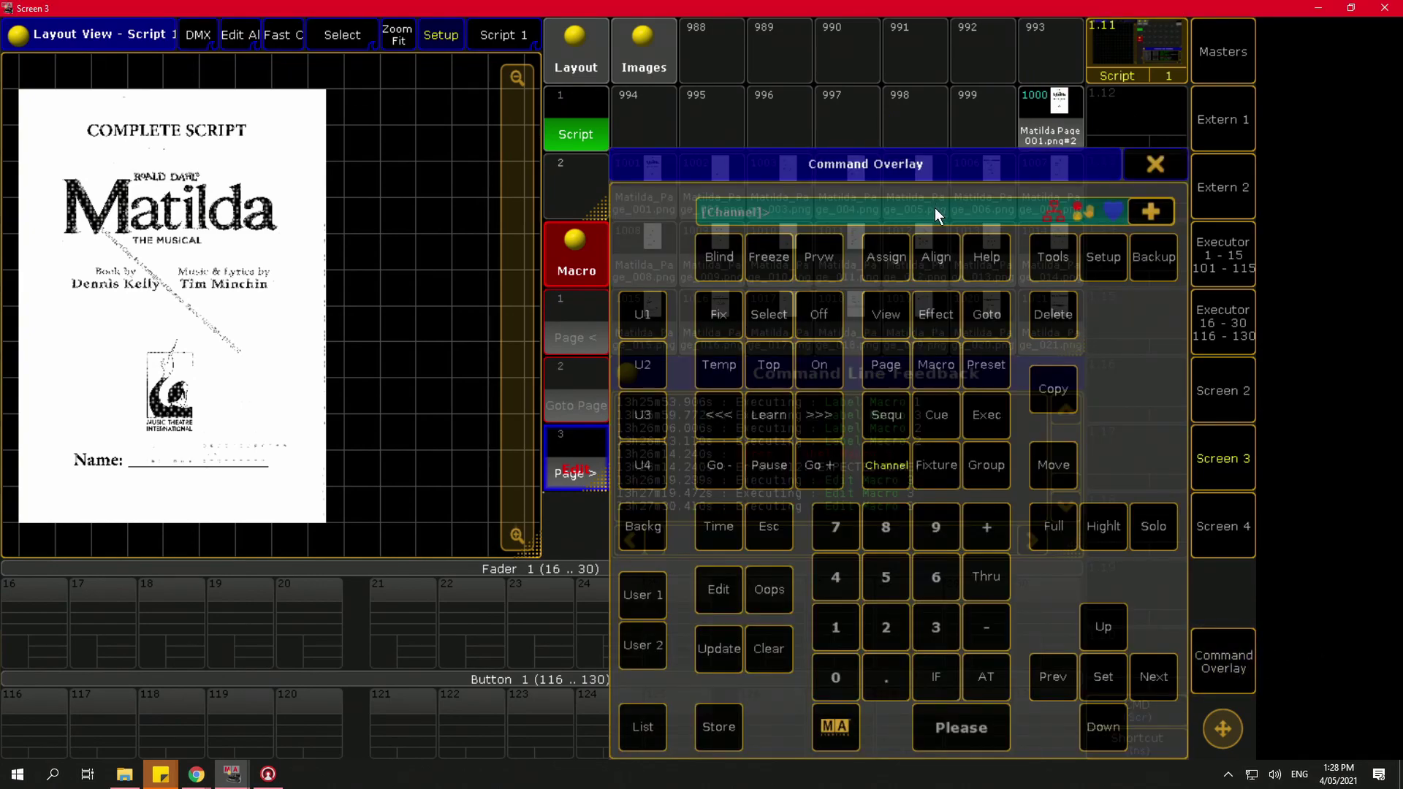
pyautogui.write('setvar $page = 1001')
pyautogui.press('Return')
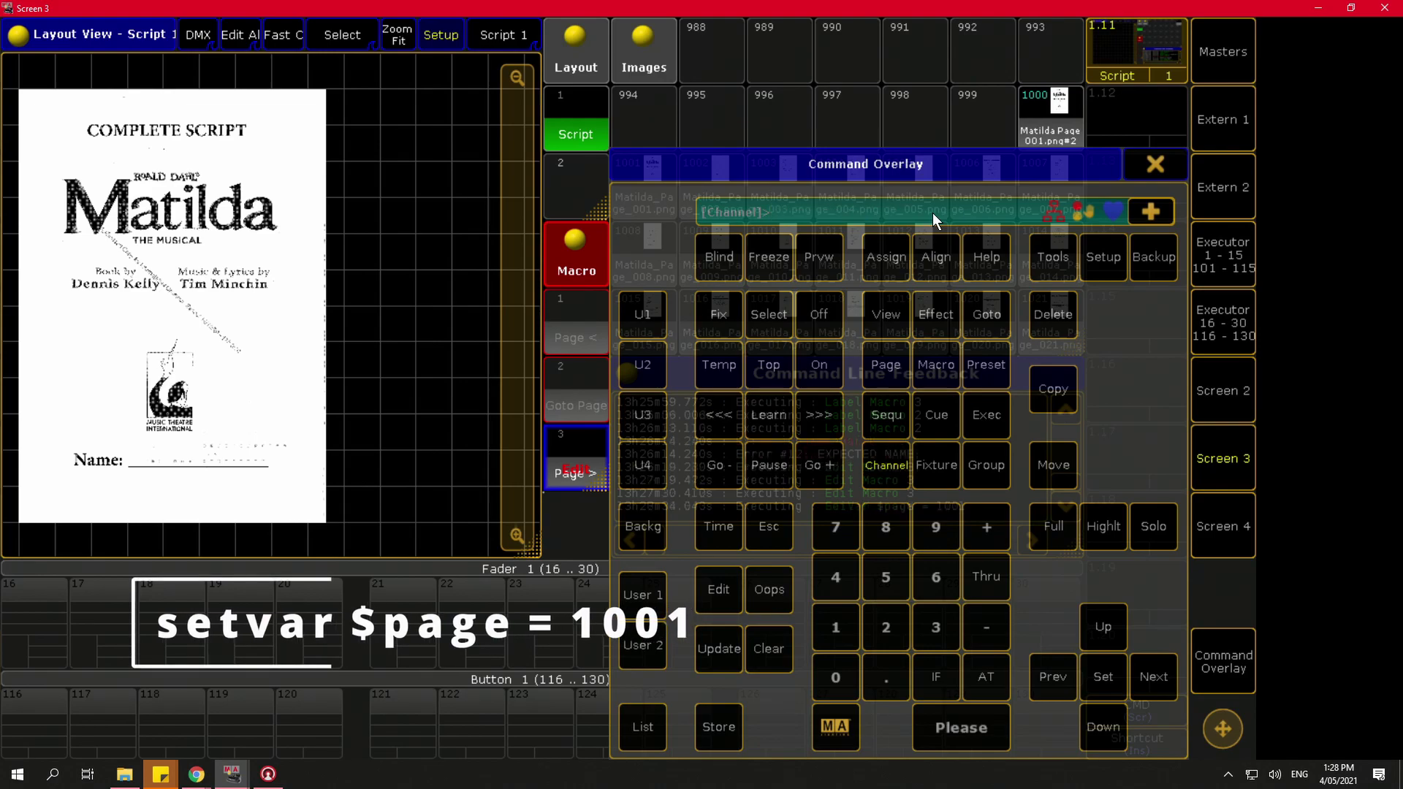
pyautogui.click(1161, 163)
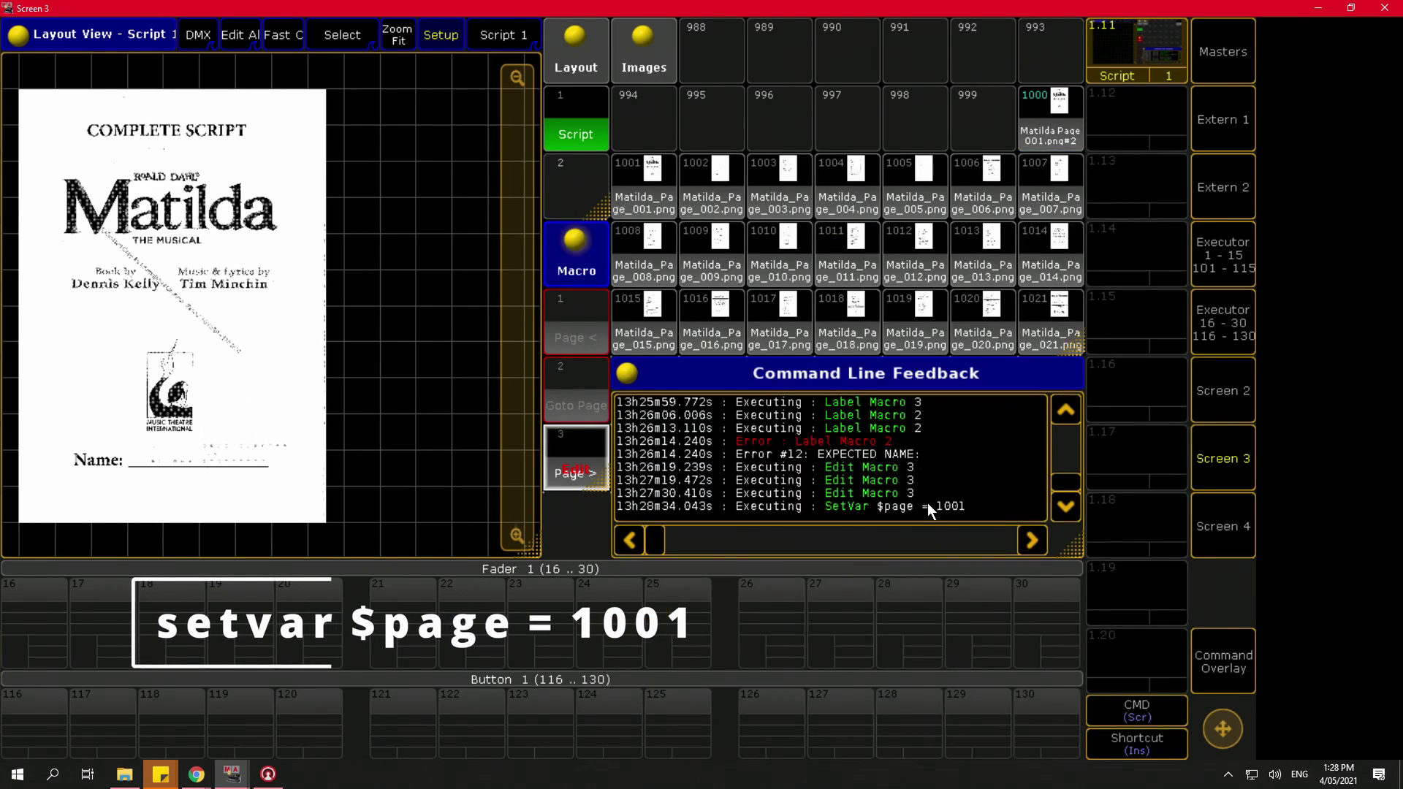
pyautogui.click(584, 457)
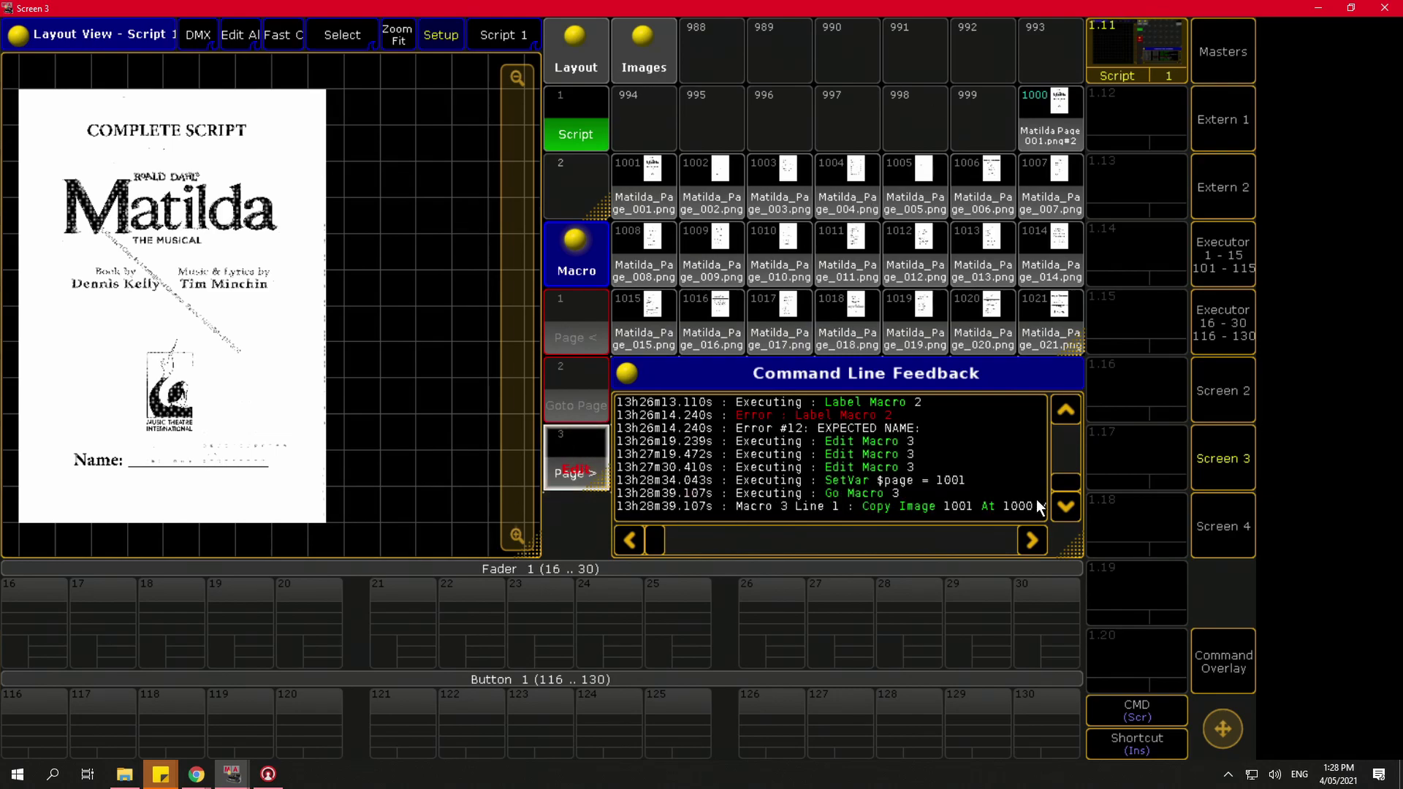
# Step: Set the $page variable to 1050 with a setvar command and close the command overlay
pyautogui.click(1211, 664)
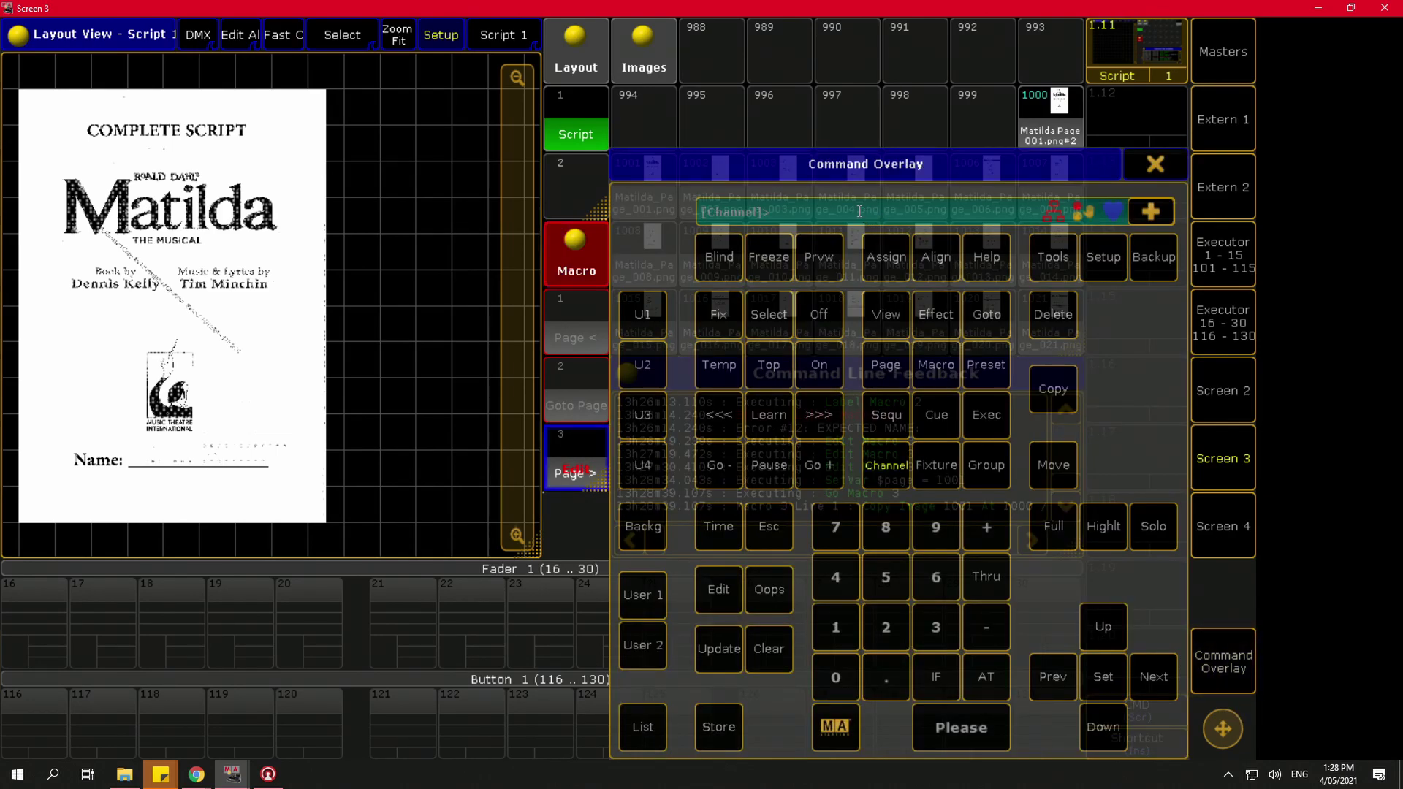
pyautogui.write('setvar')
pyautogui.write(' $page = ')
pyautogui.write('1')
pyautogui.write('50')
pyautogui.press('BackSpace')
pyautogui.press('BackSpace')
pyautogui.write('050')
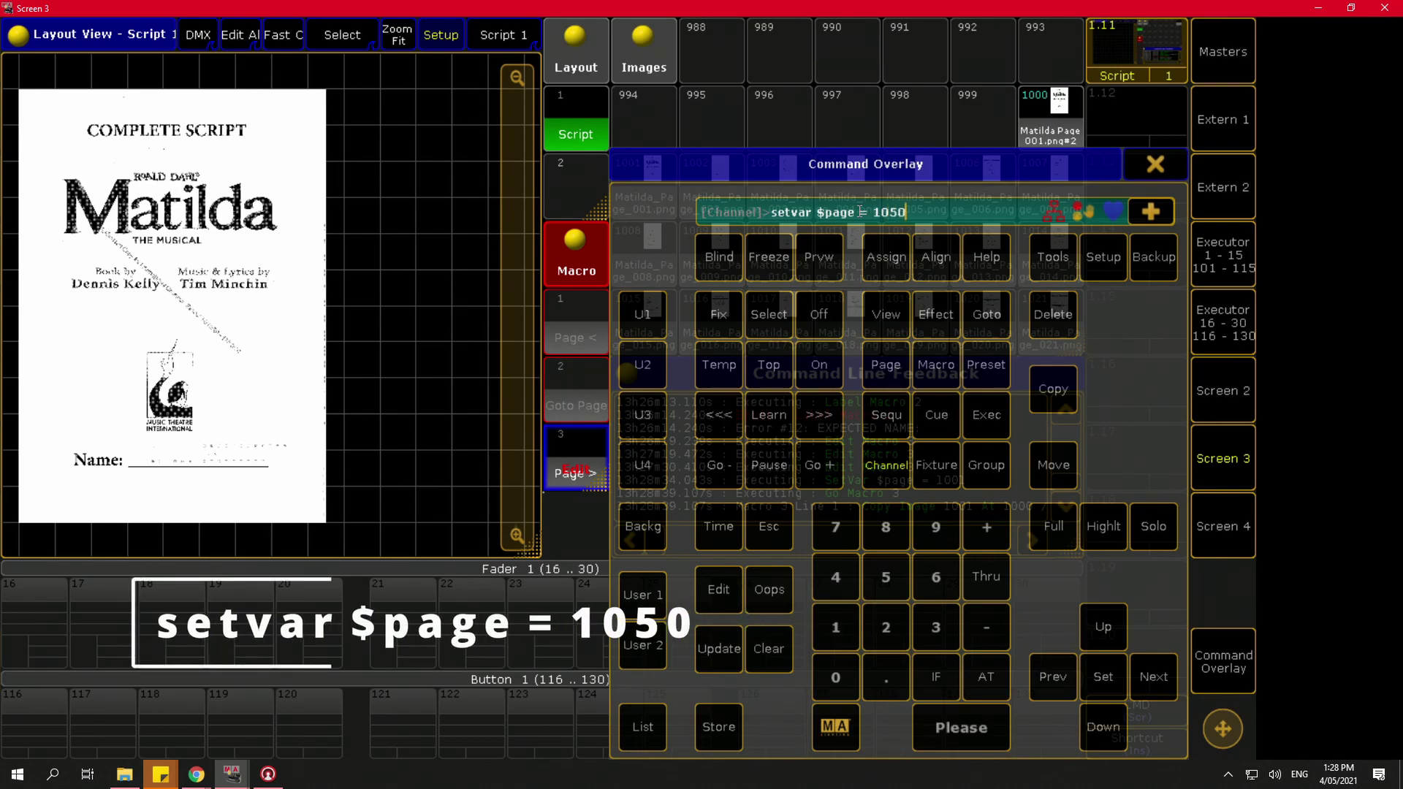
pyautogui.press('Return')
pyautogui.click(1169, 170)
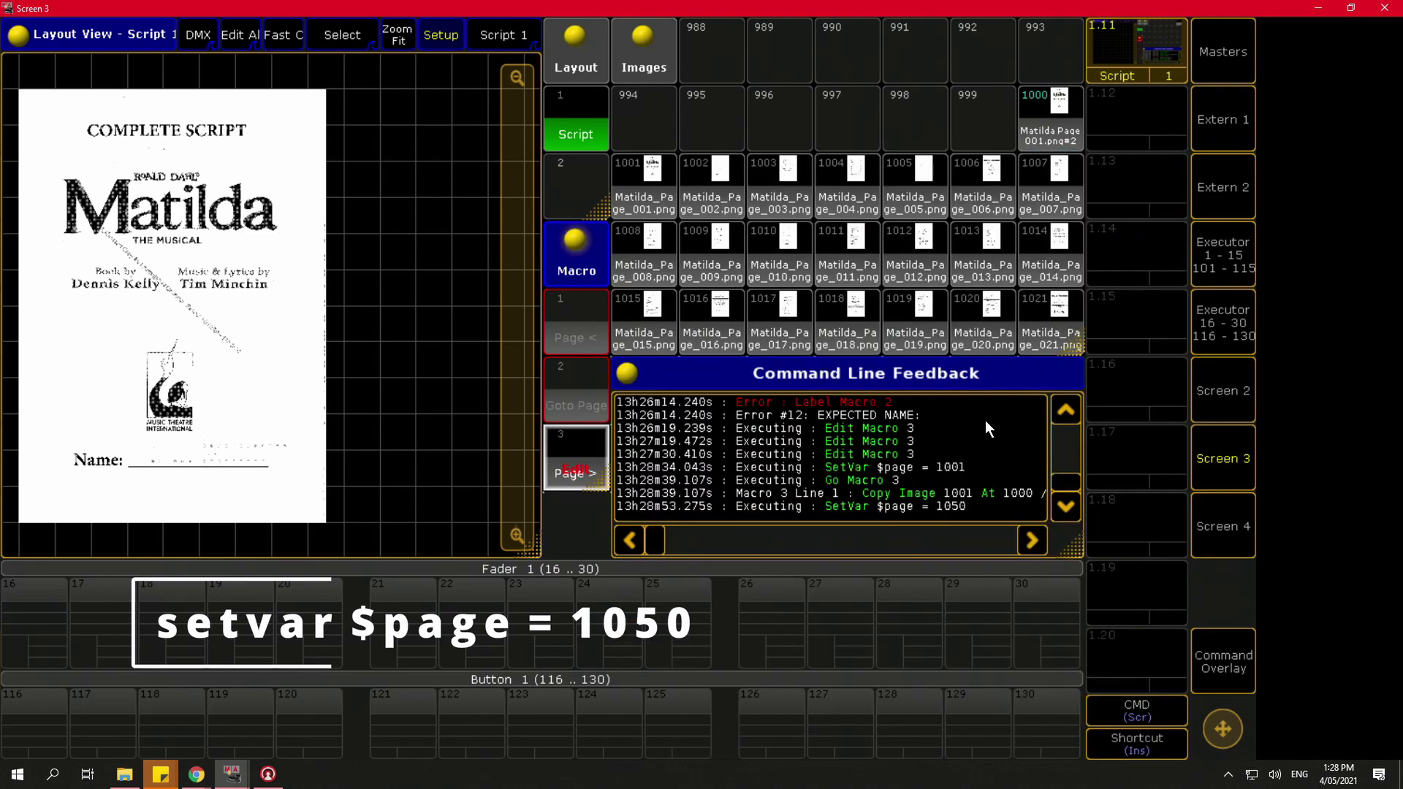
# Step: Run the Page > macro twice to load the $page image into image 1000, and end the open edit of macro 3
pyautogui.click(582, 454)
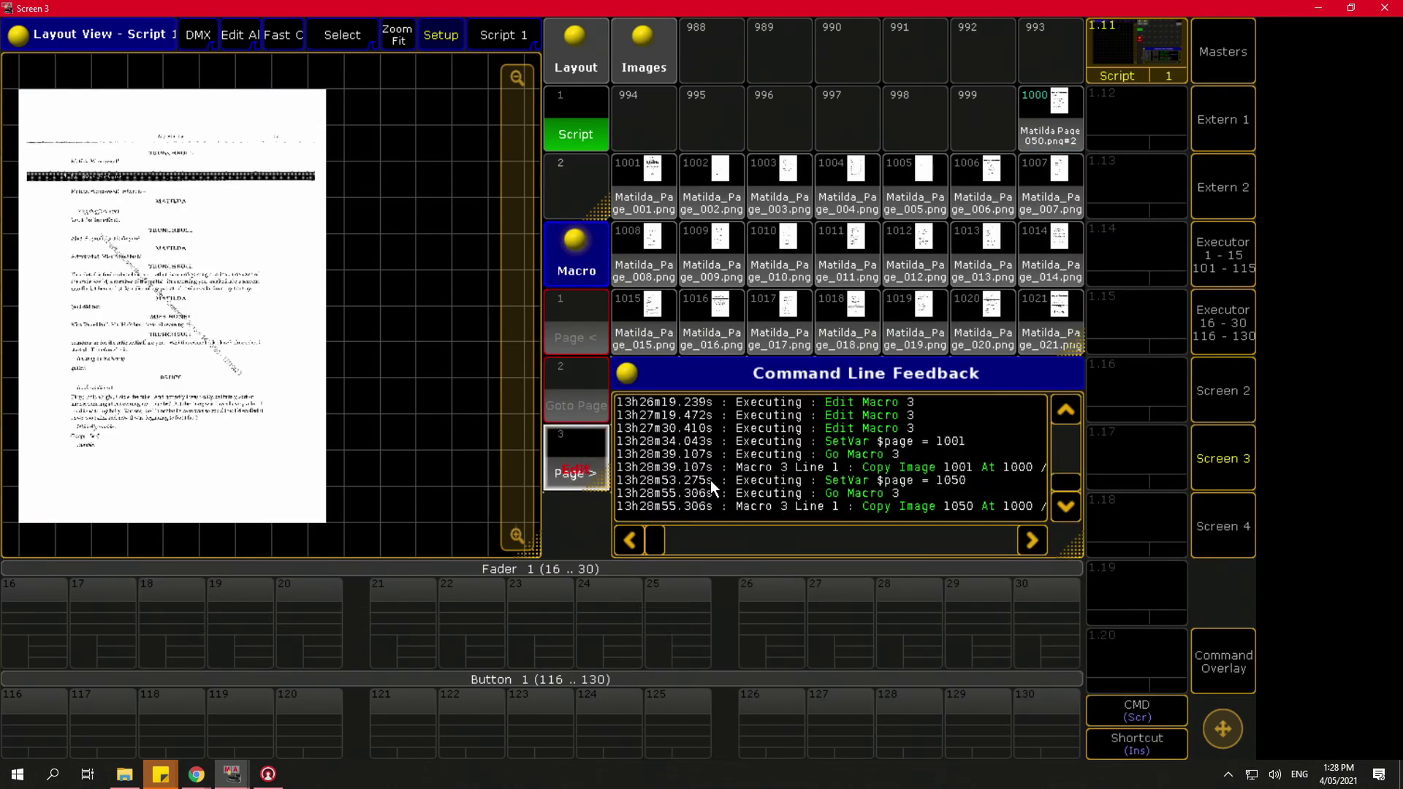
pyautogui.click(575, 454)
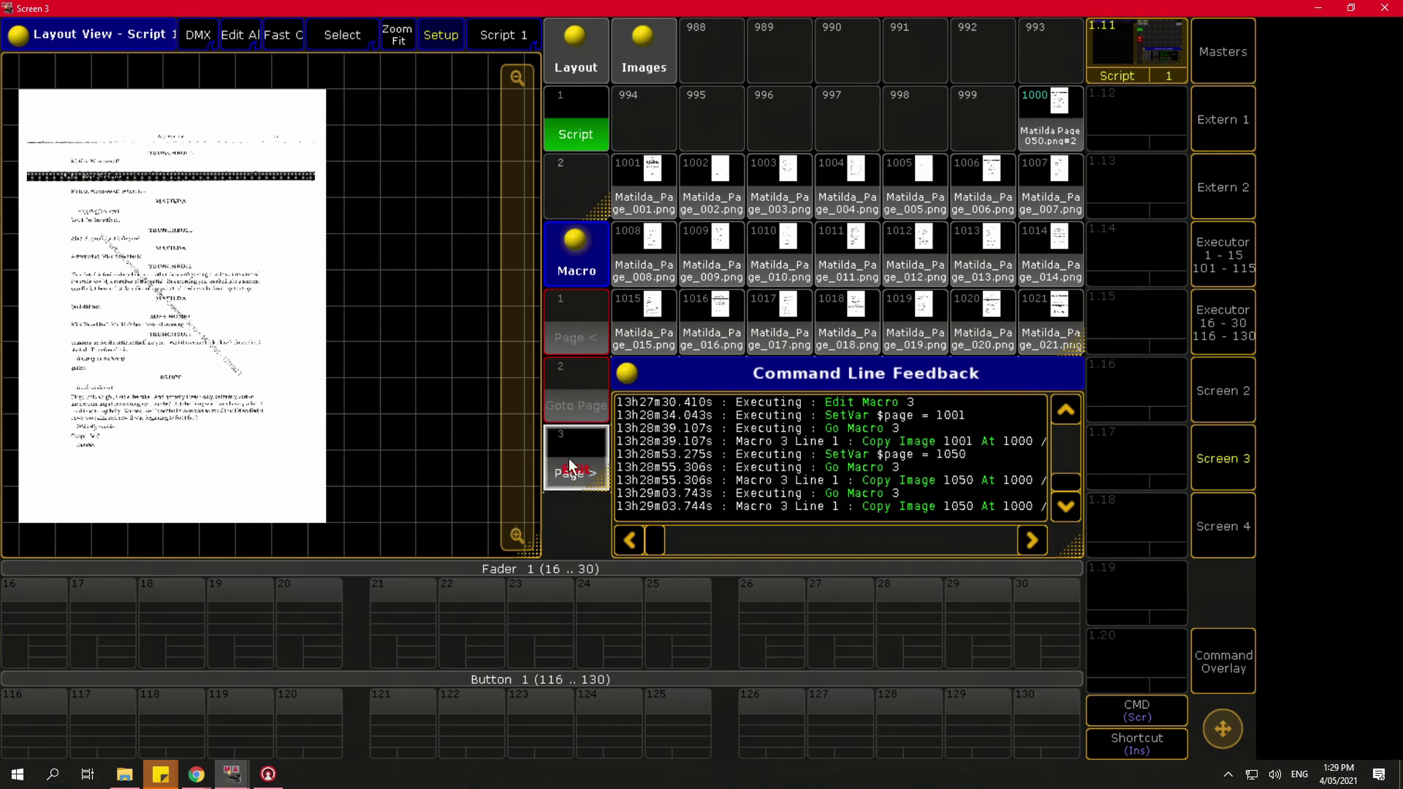
pyautogui.rightClick(576, 455)
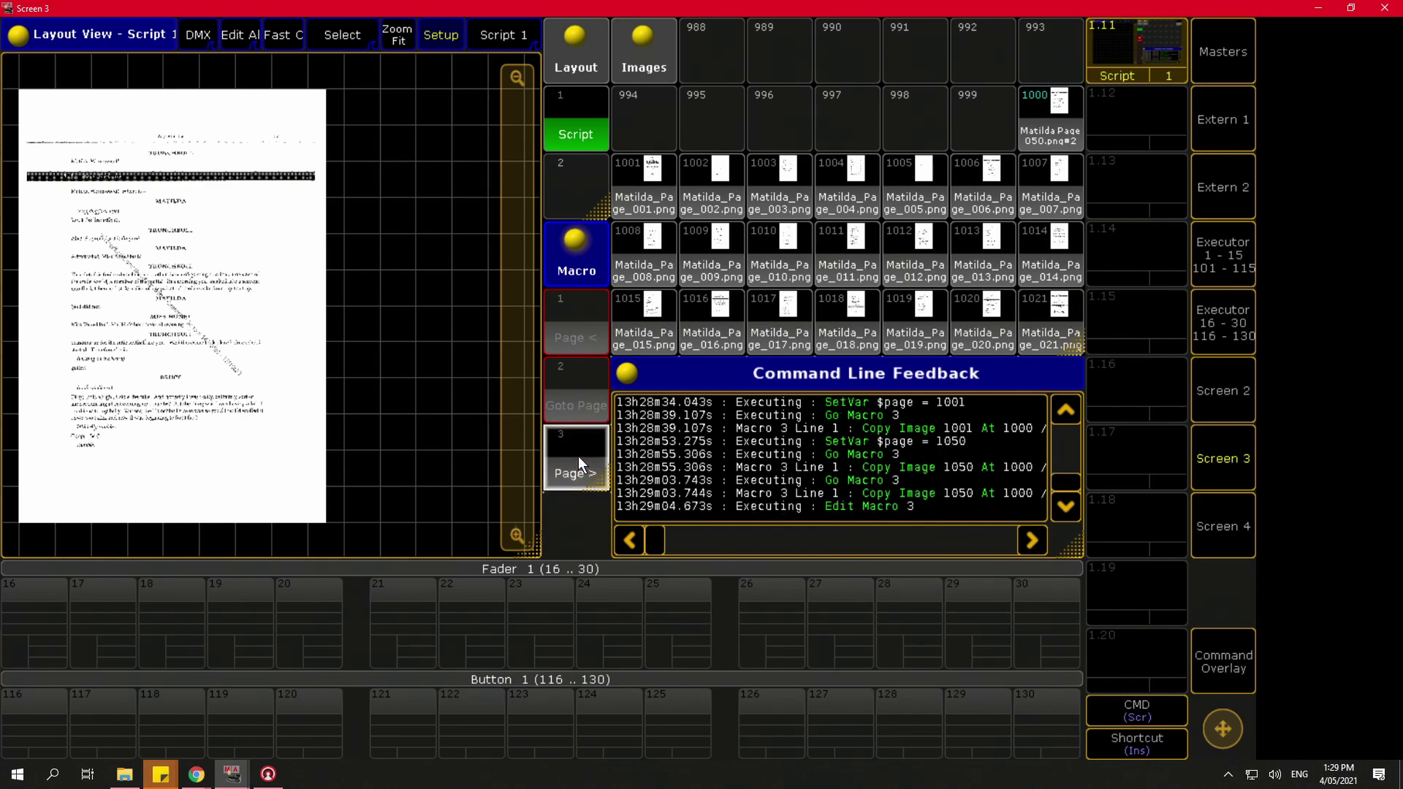
# Step: Set the $page variable back to 1001 with a setvar command and close the command overlay
pyautogui.click(1223, 665)
pyautogui.write('setvar')
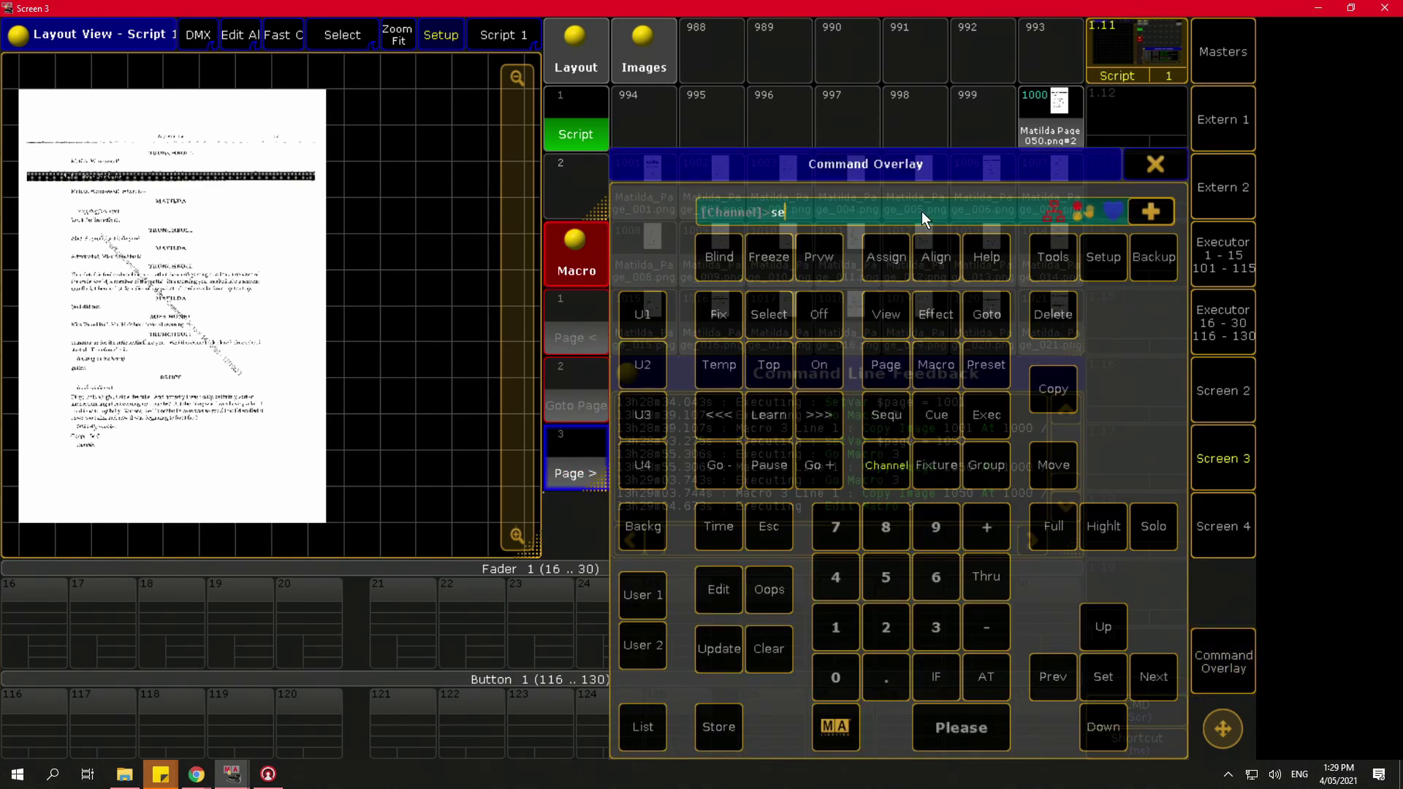
pyautogui.write('pag')
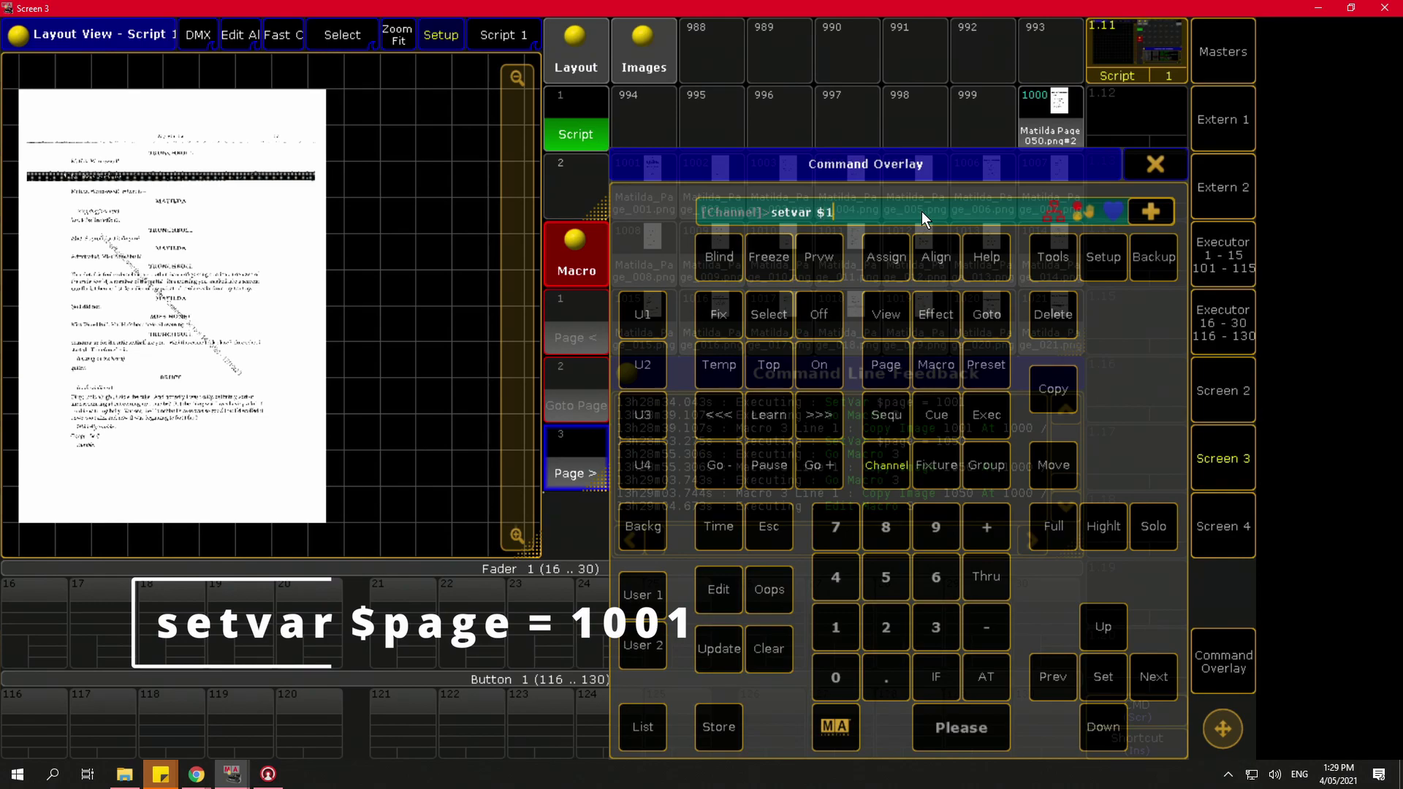
pyautogui.write('e = 1001')
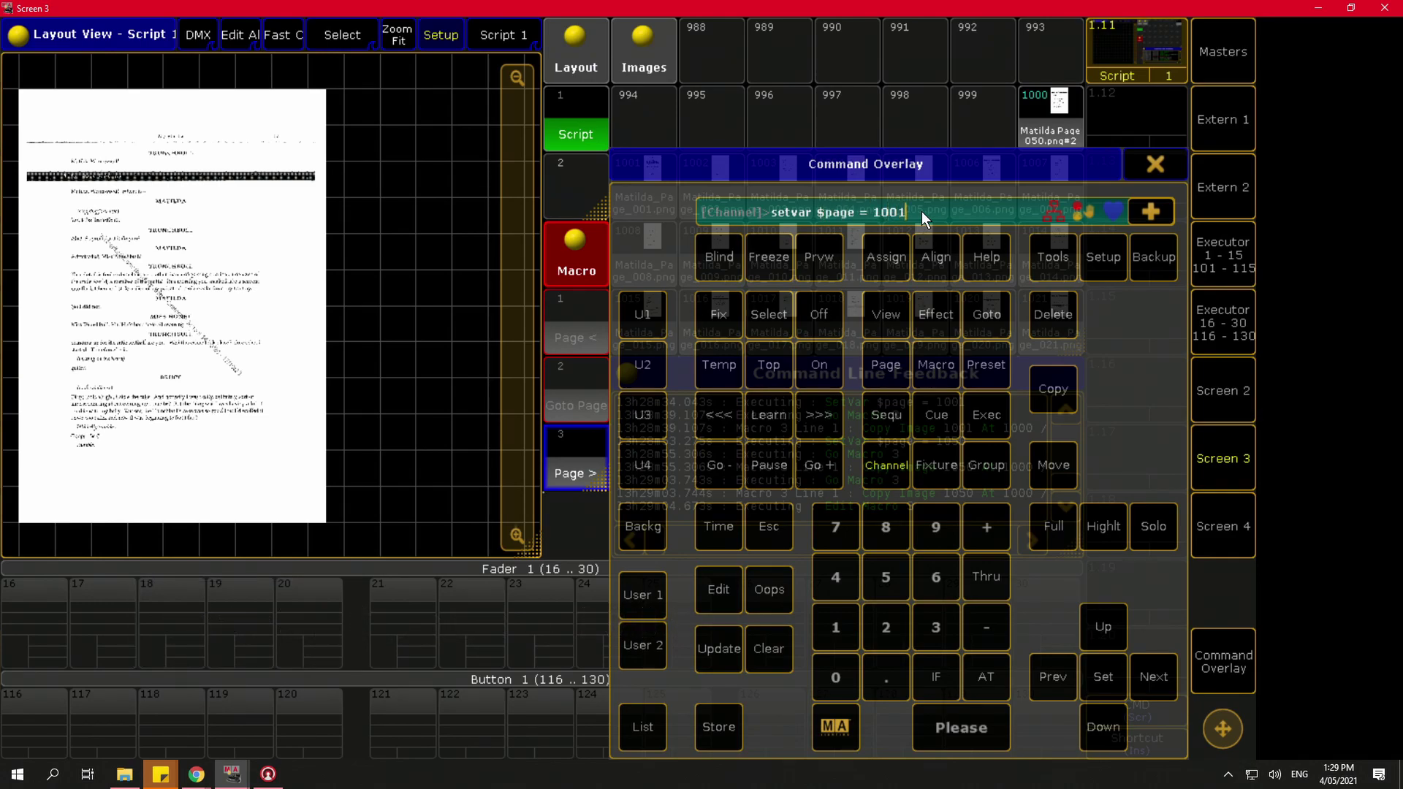
pyautogui.press('Return')
pyautogui.click(1162, 168)
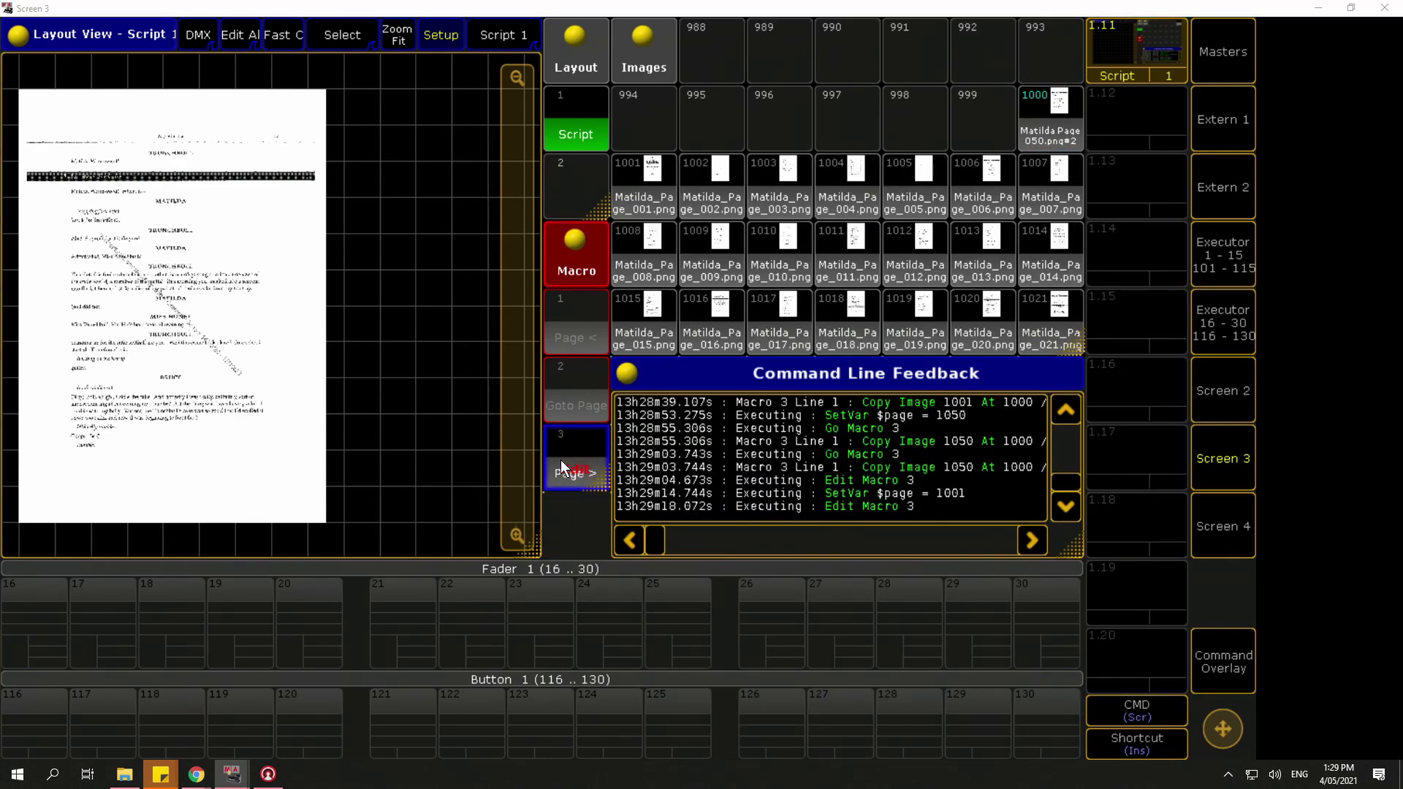
# Step: Edit macro 3 to insert "addvar $page = 1" as a new line before the copy command, and close the editor
pyautogui.hotkey('alt', 'Tab')
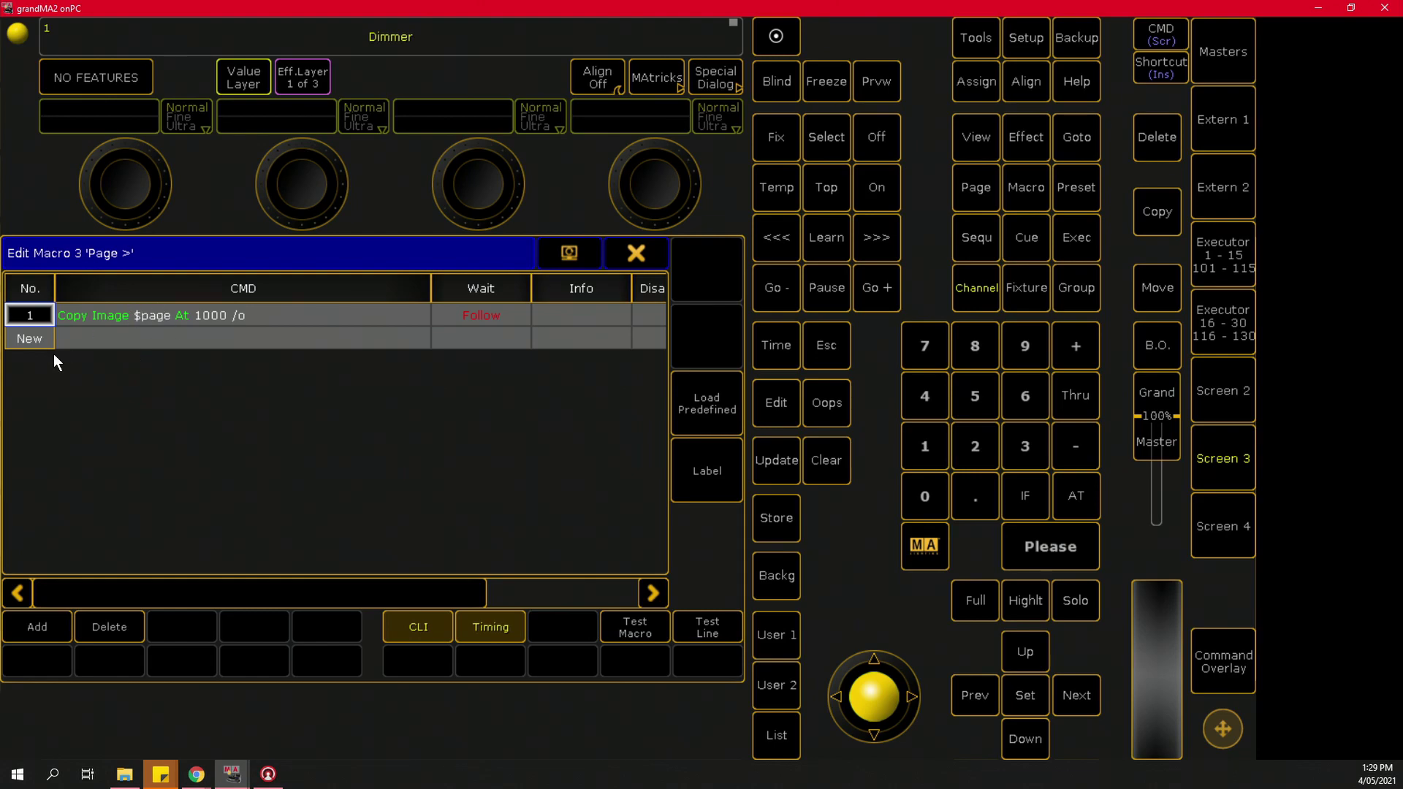
pyautogui.click(52, 629)
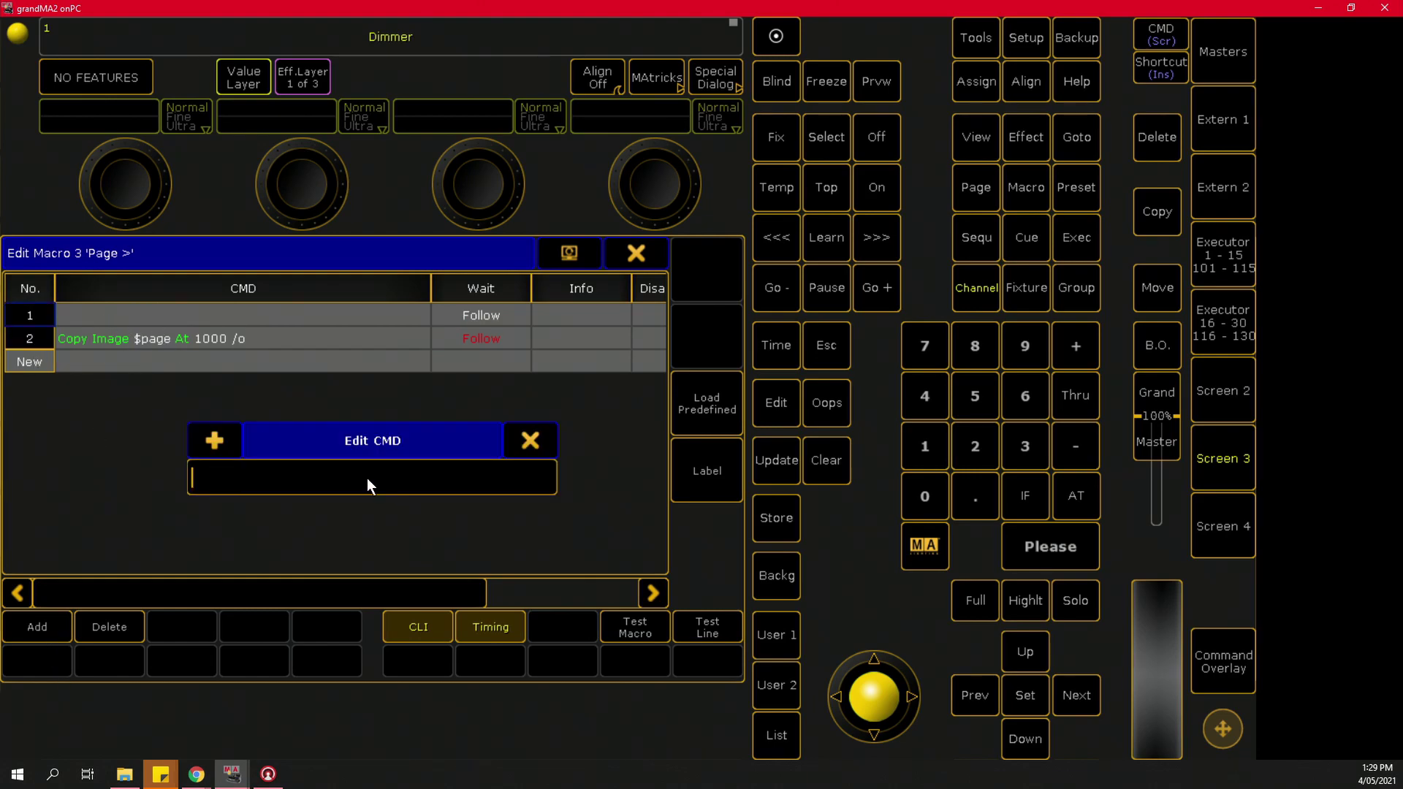
pyautogui.write('addvar $page = ')
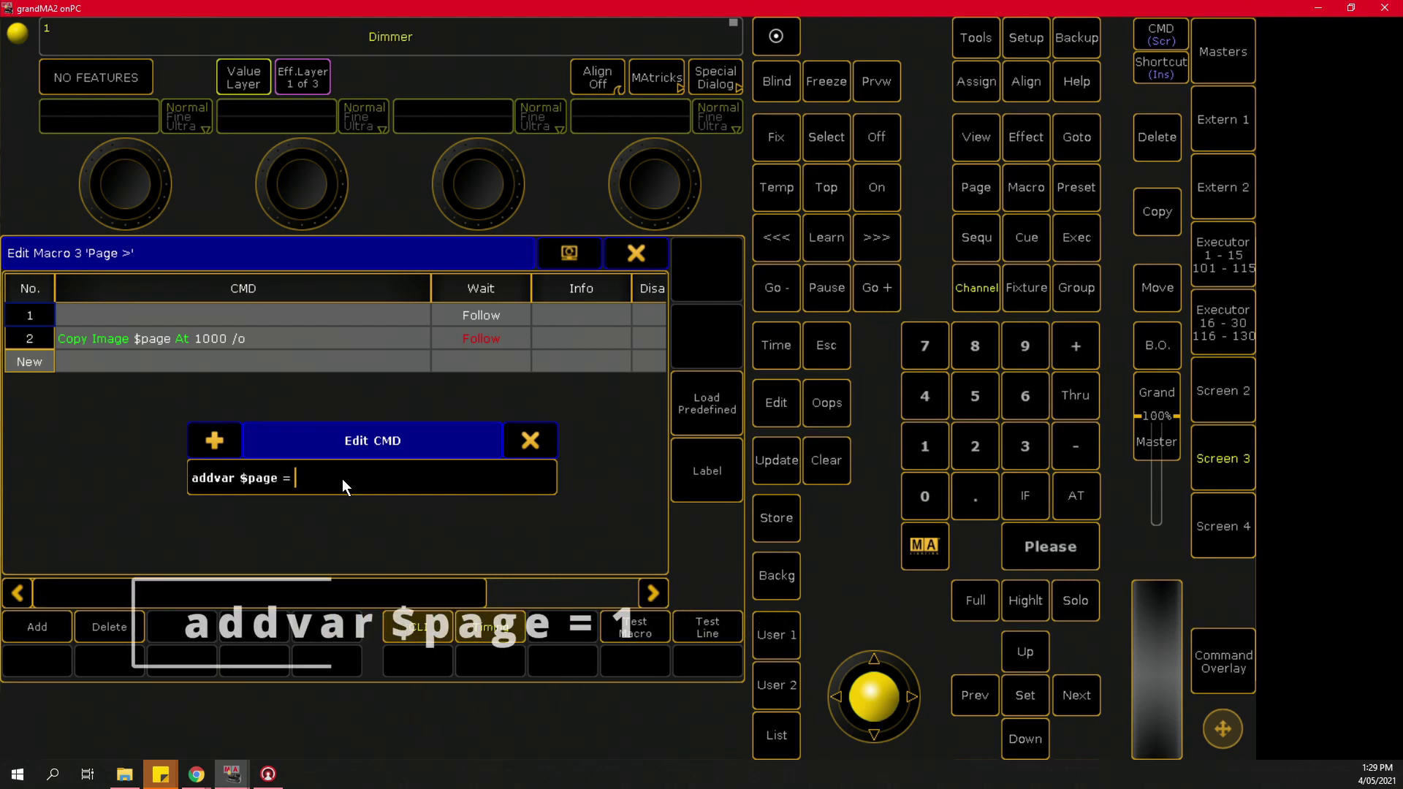
pyautogui.write('1')
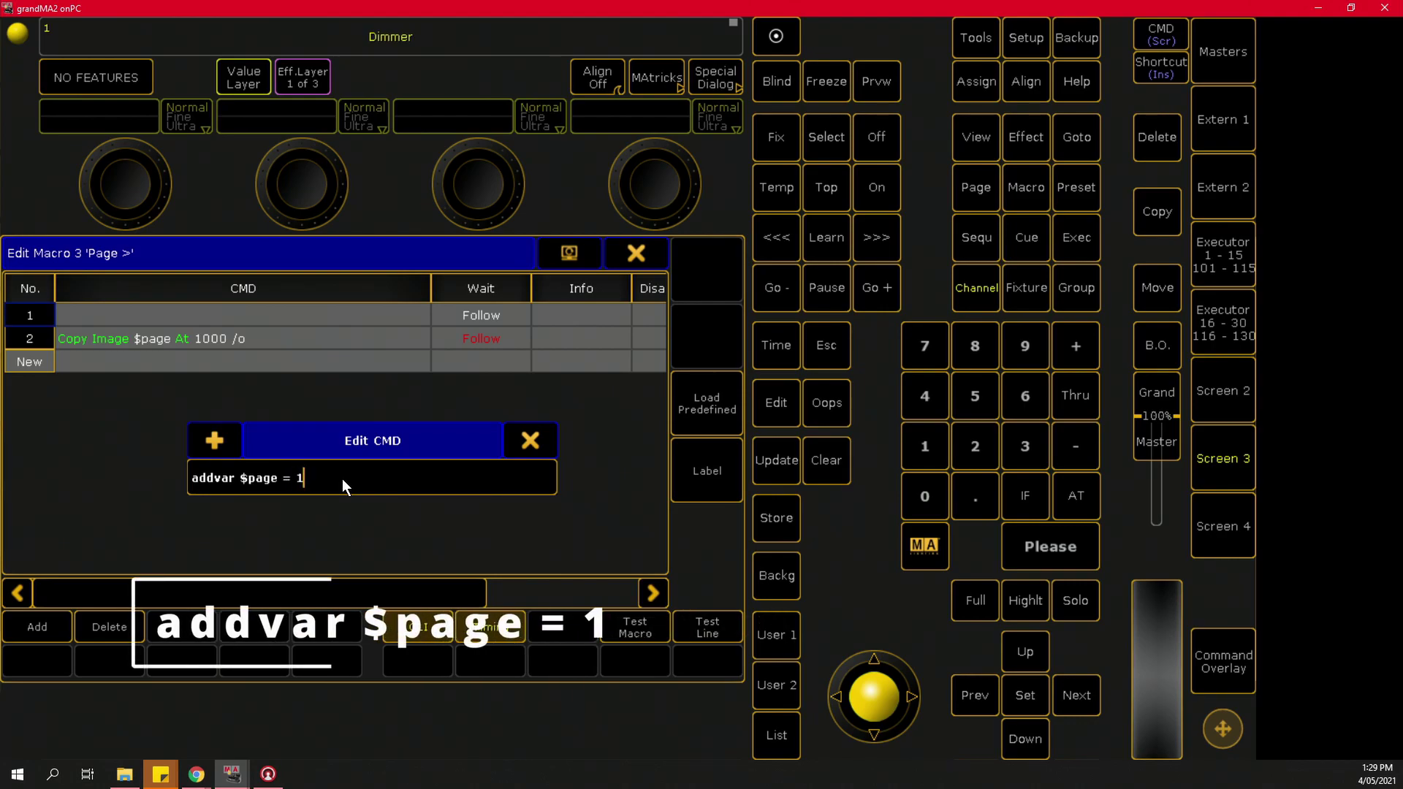
pyautogui.press('Return')
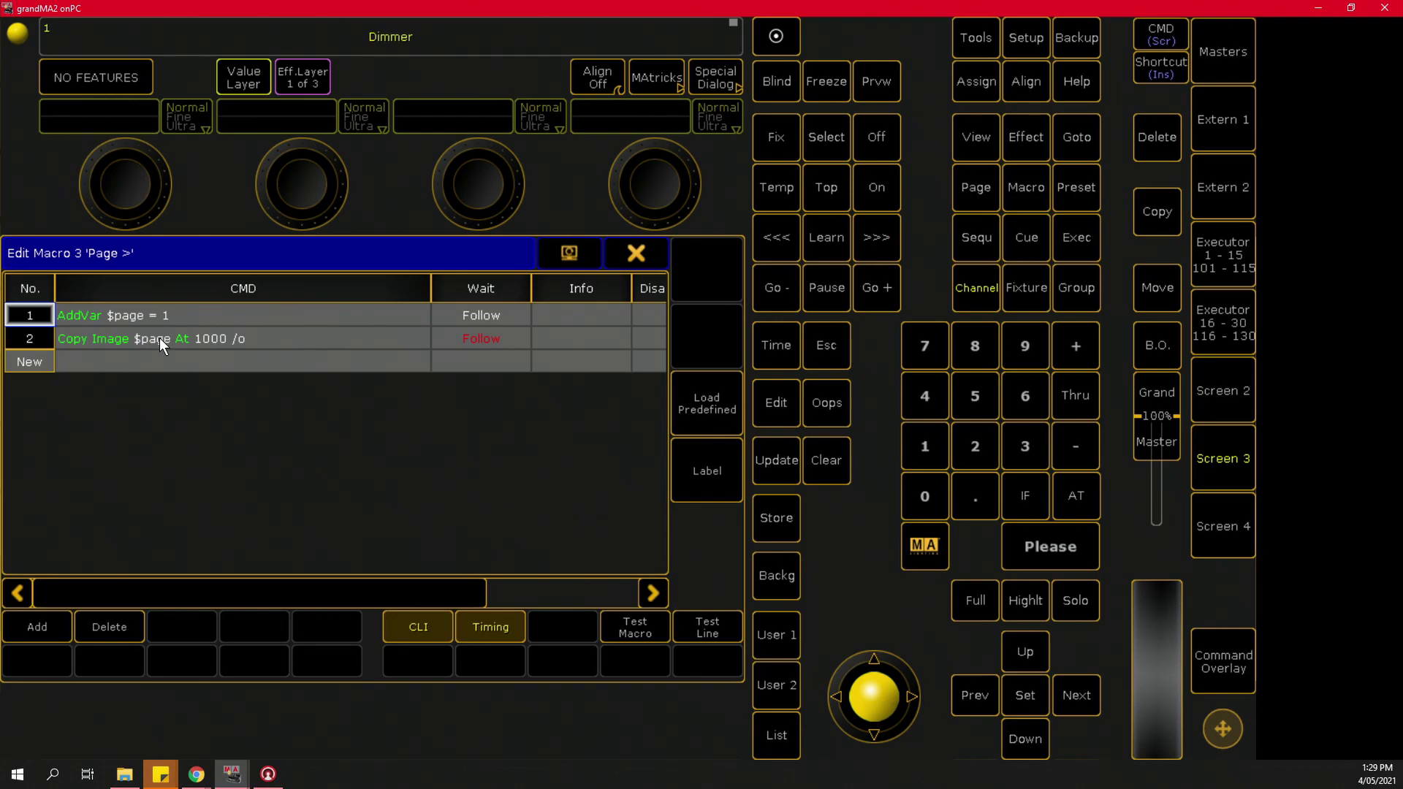
pyautogui.click(635, 248)
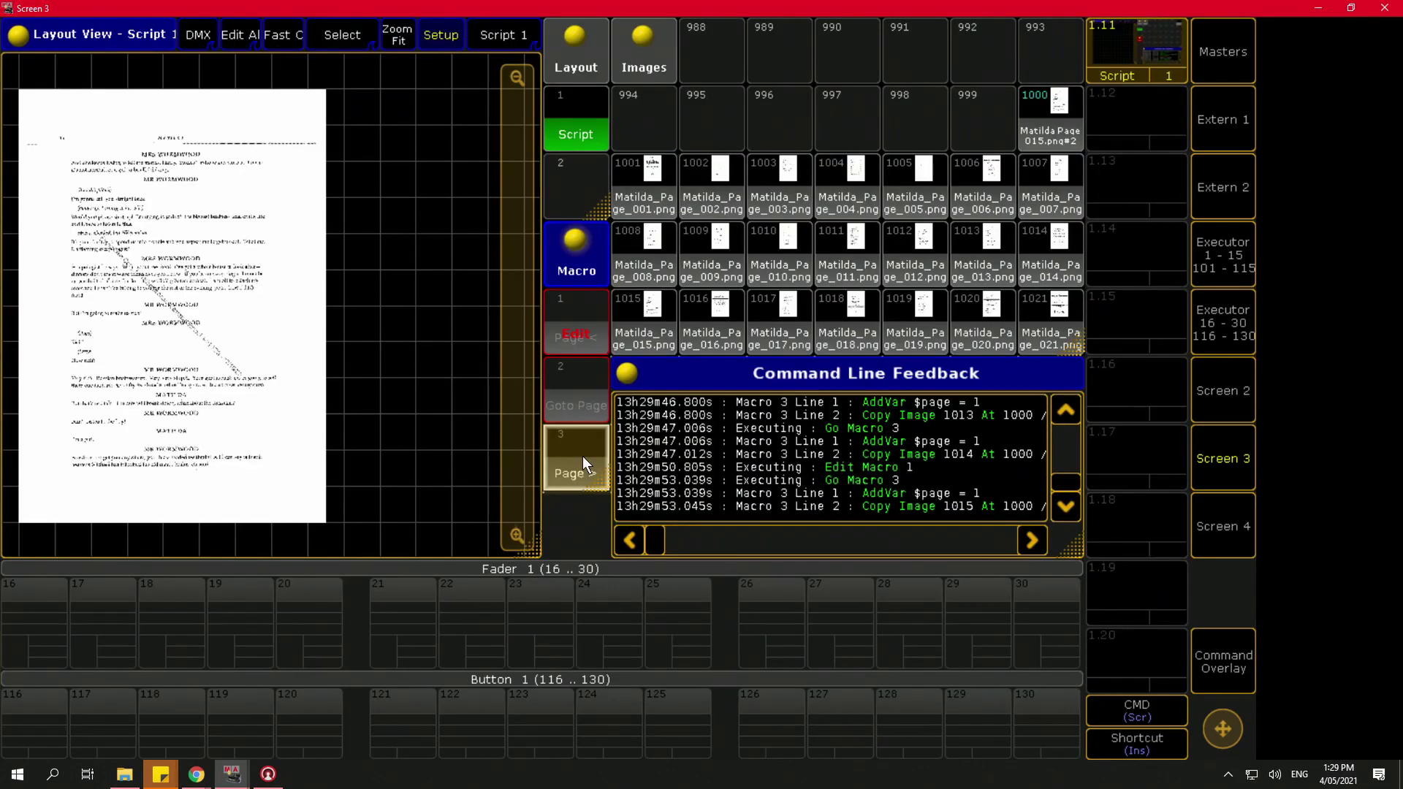
# Step: Run the Page > macro repeatedly to page the script forward to image 1036
pyautogui.click(582, 456)
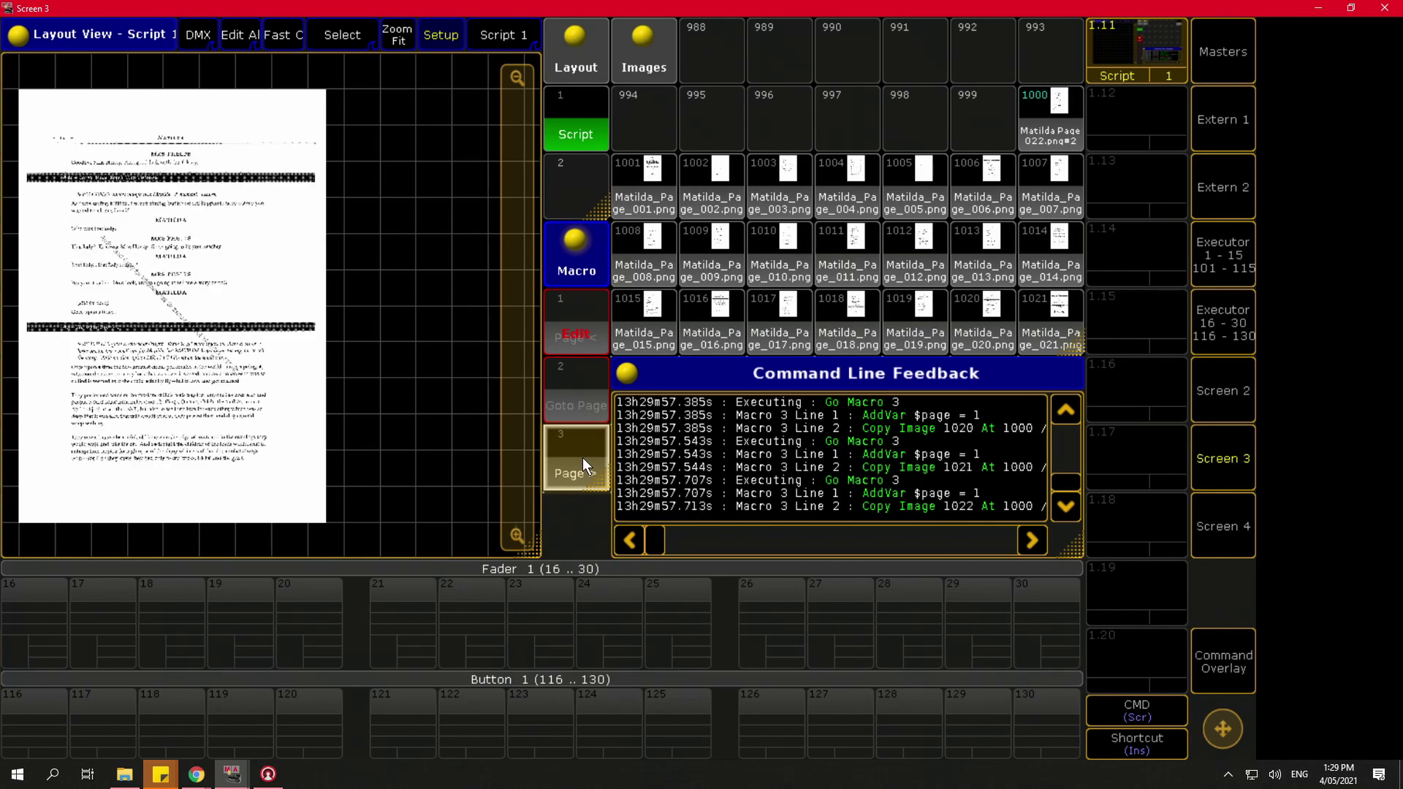
pyautogui.click(582, 457)
pyautogui.click(582, 457)
pyautogui.click(582, 458)
pyautogui.click(582, 459)
pyautogui.click(583, 460)
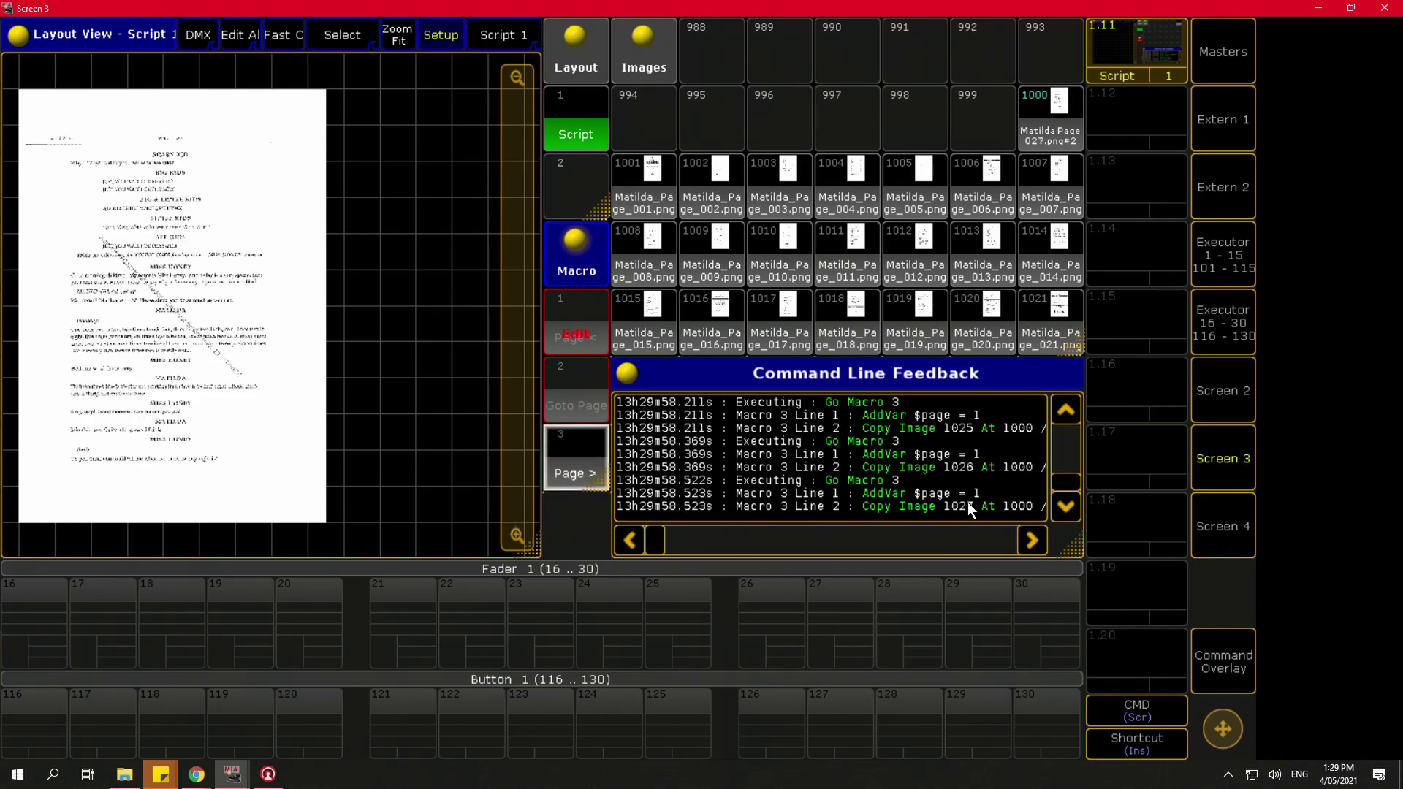
pyautogui.click(593, 451)
pyautogui.click(593, 451)
pyautogui.doubleClick(592, 450)
pyautogui.click(593, 450)
pyautogui.click(594, 451)
pyautogui.click(596, 450)
pyautogui.click(595, 451)
pyautogui.click(595, 450)
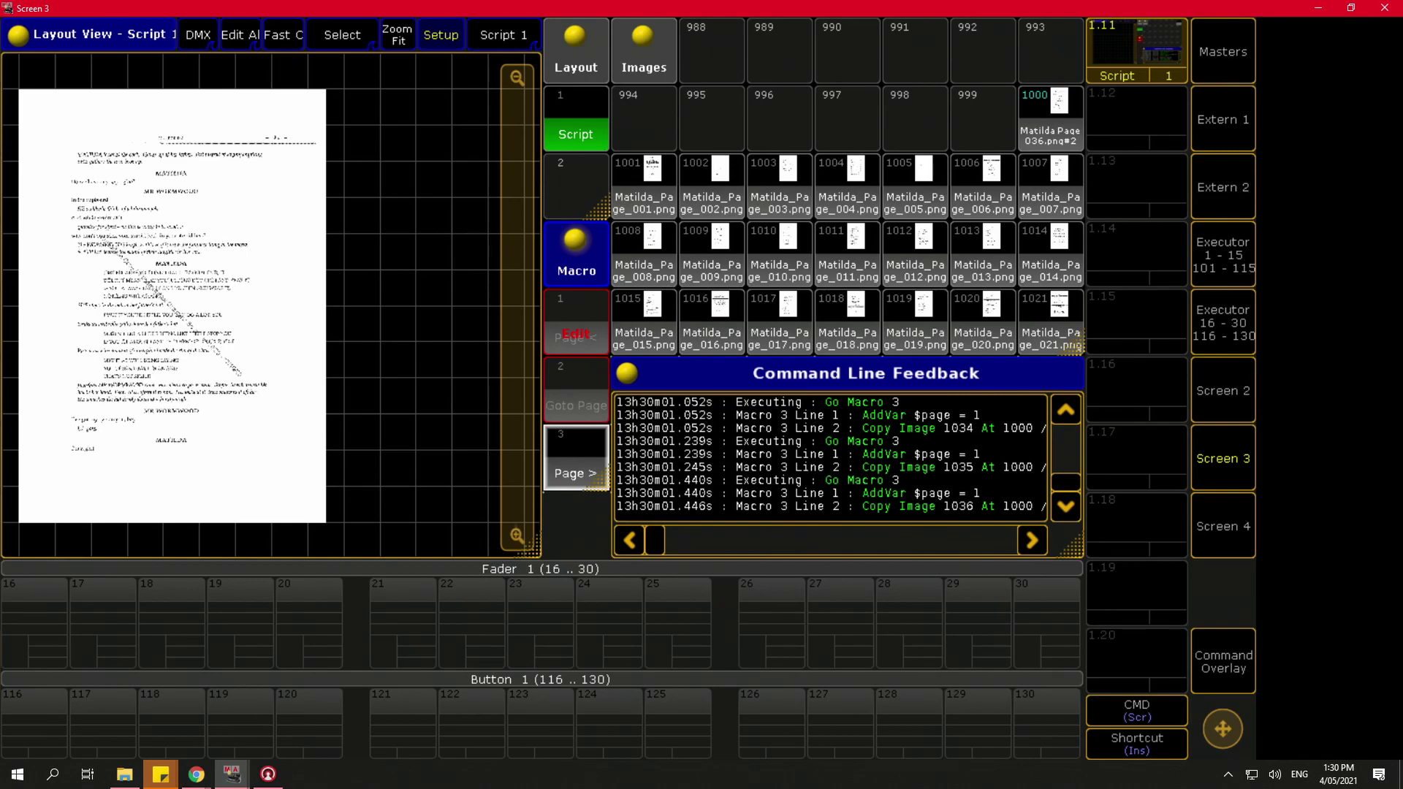
# Step: Edit macro 1 and add a first line with the command "addvar $page = -1"
pyautogui.click(575, 331)
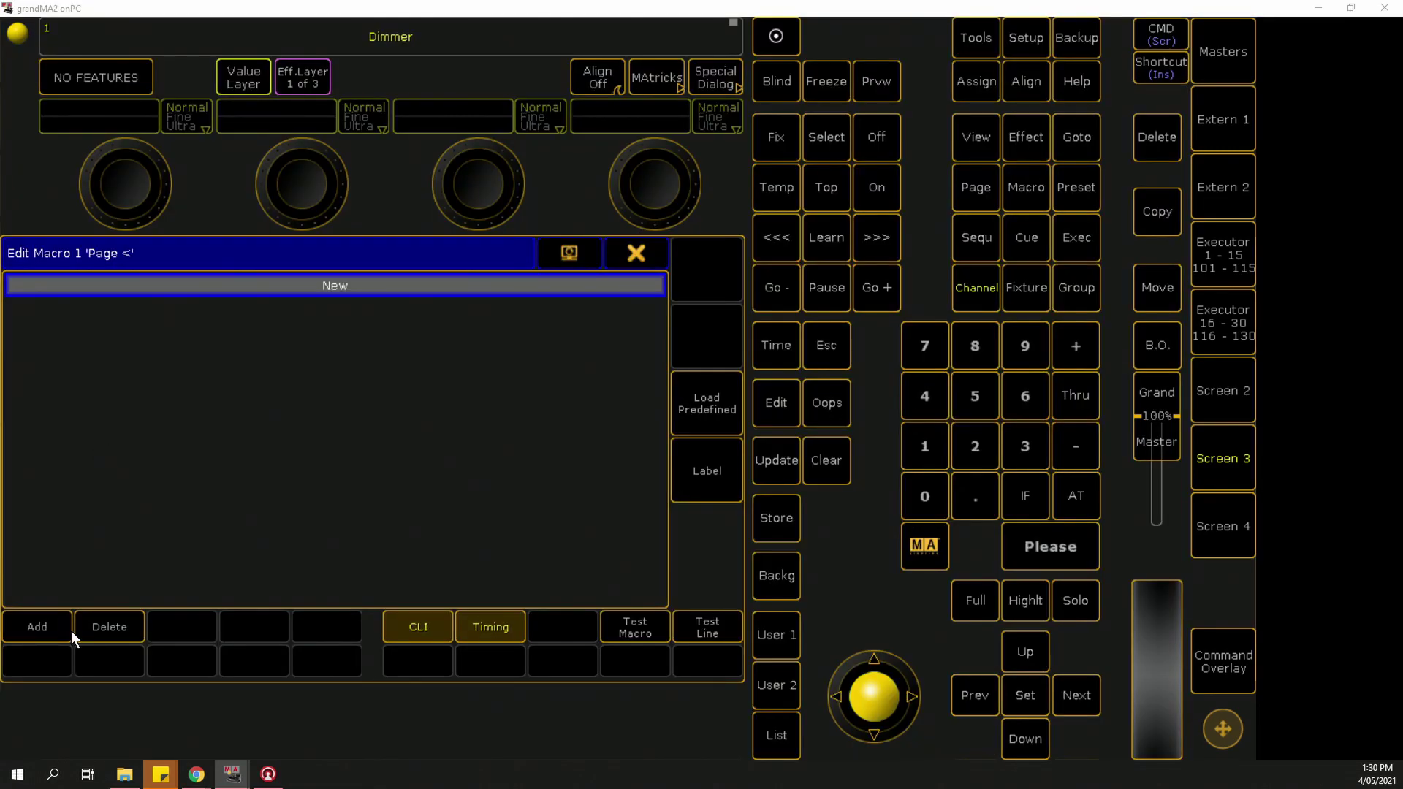
pyautogui.click(70, 628)
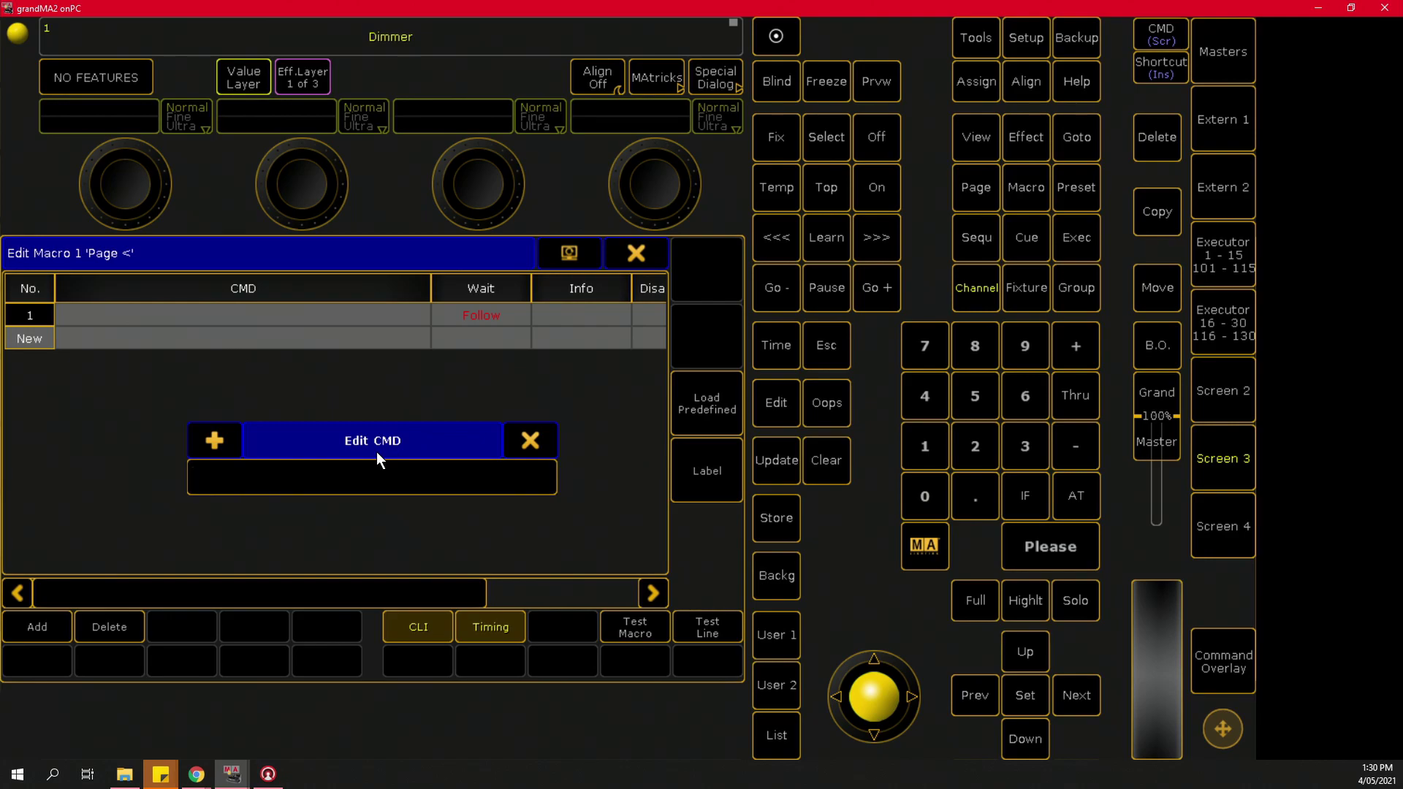
pyautogui.write('addvar $page = ')
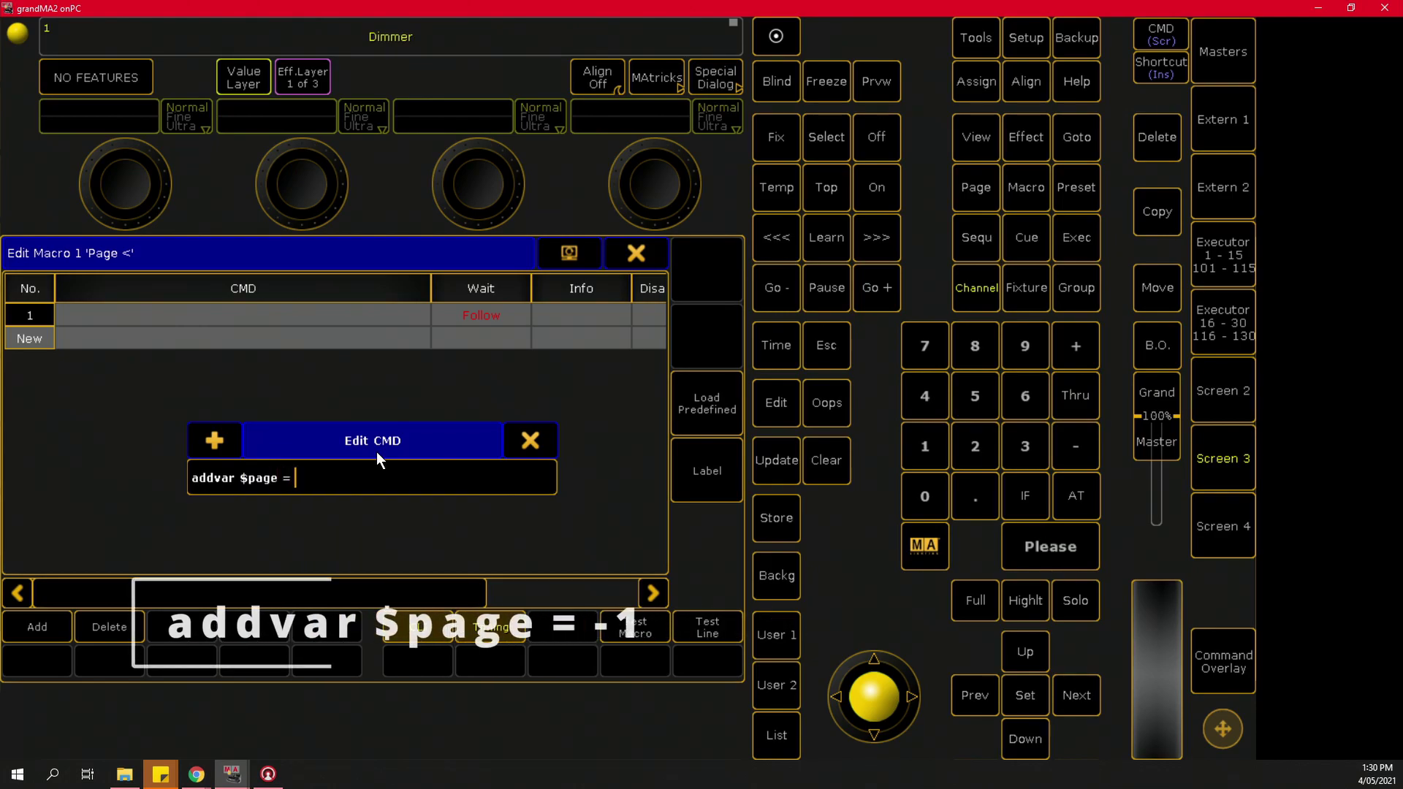
pyautogui.write('-1')
pyautogui.press('Return')
# Step: Add a second line "copy image $page at 1000 /o" to the Page < macro and close the editor
pyautogui.click(64, 340)
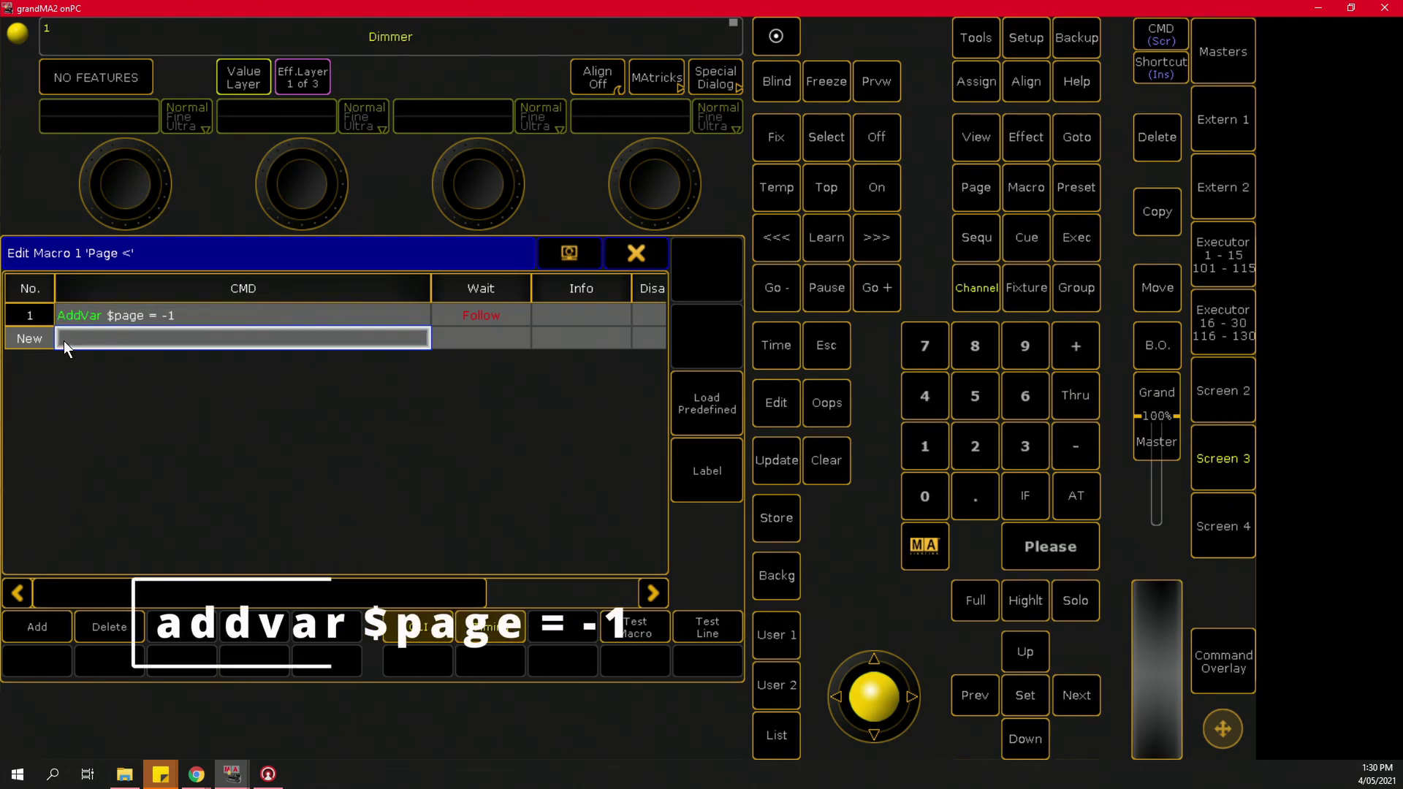
pyautogui.click(64, 341)
pyautogui.write('c')
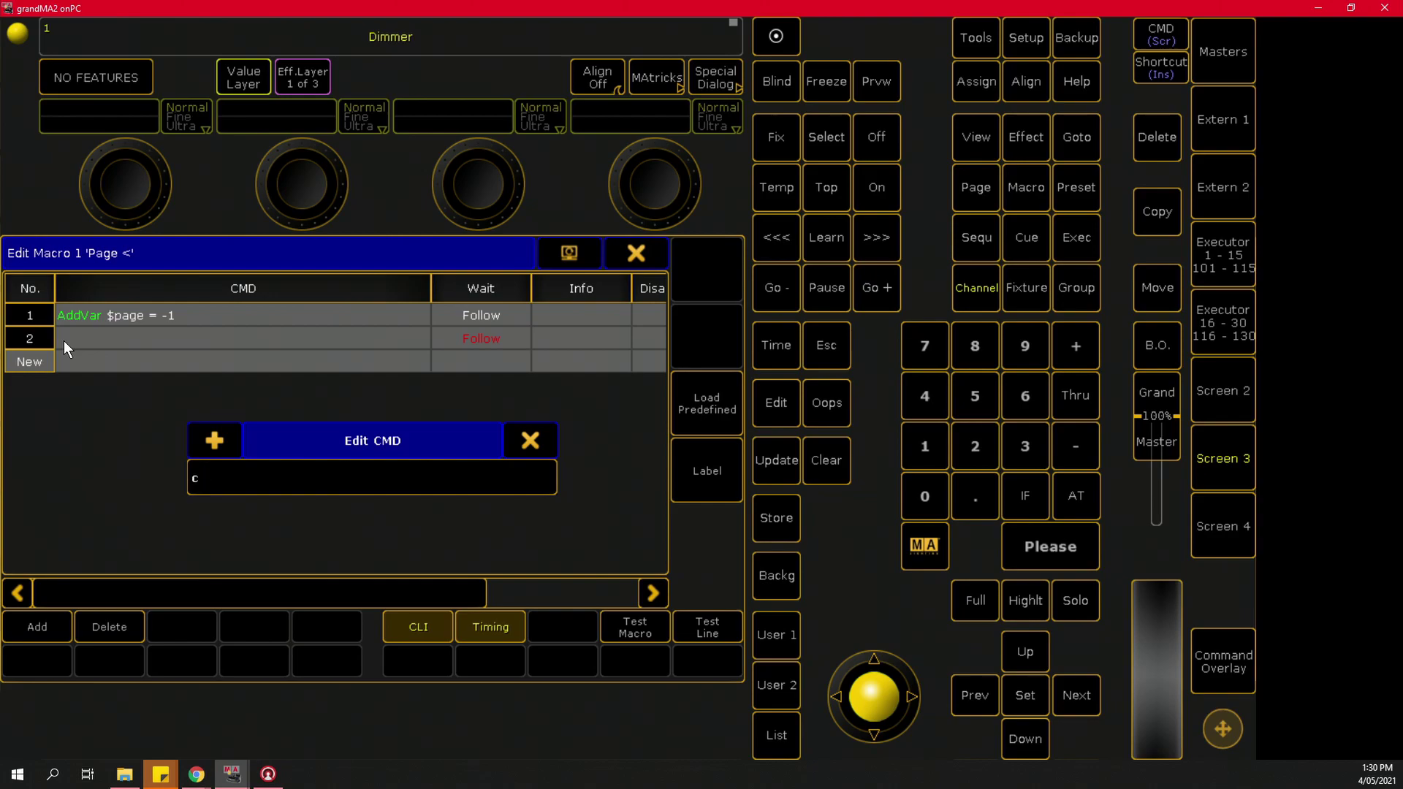
pyautogui.write('opy image $page at')
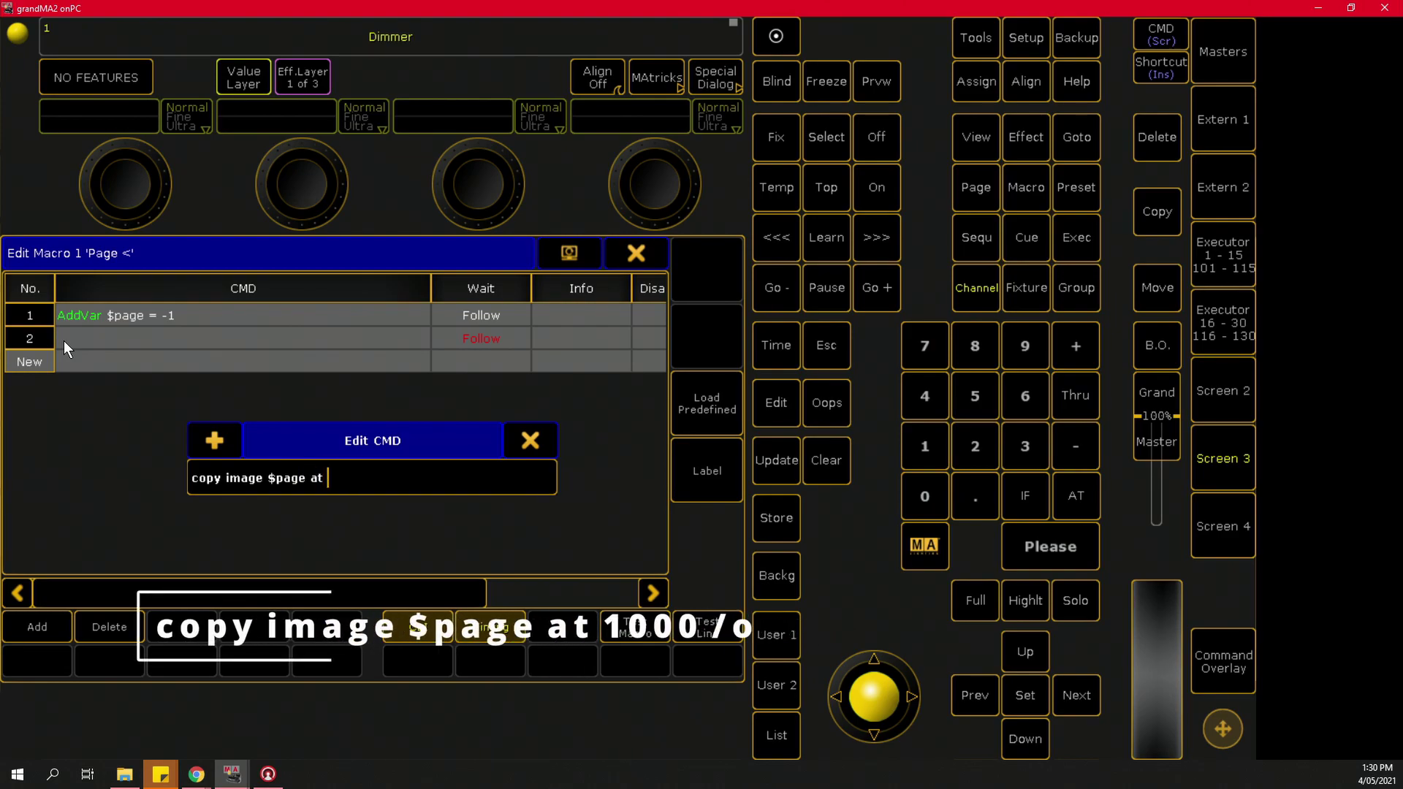
pyautogui.write(' 1000 /o')
pyautogui.press('Return')
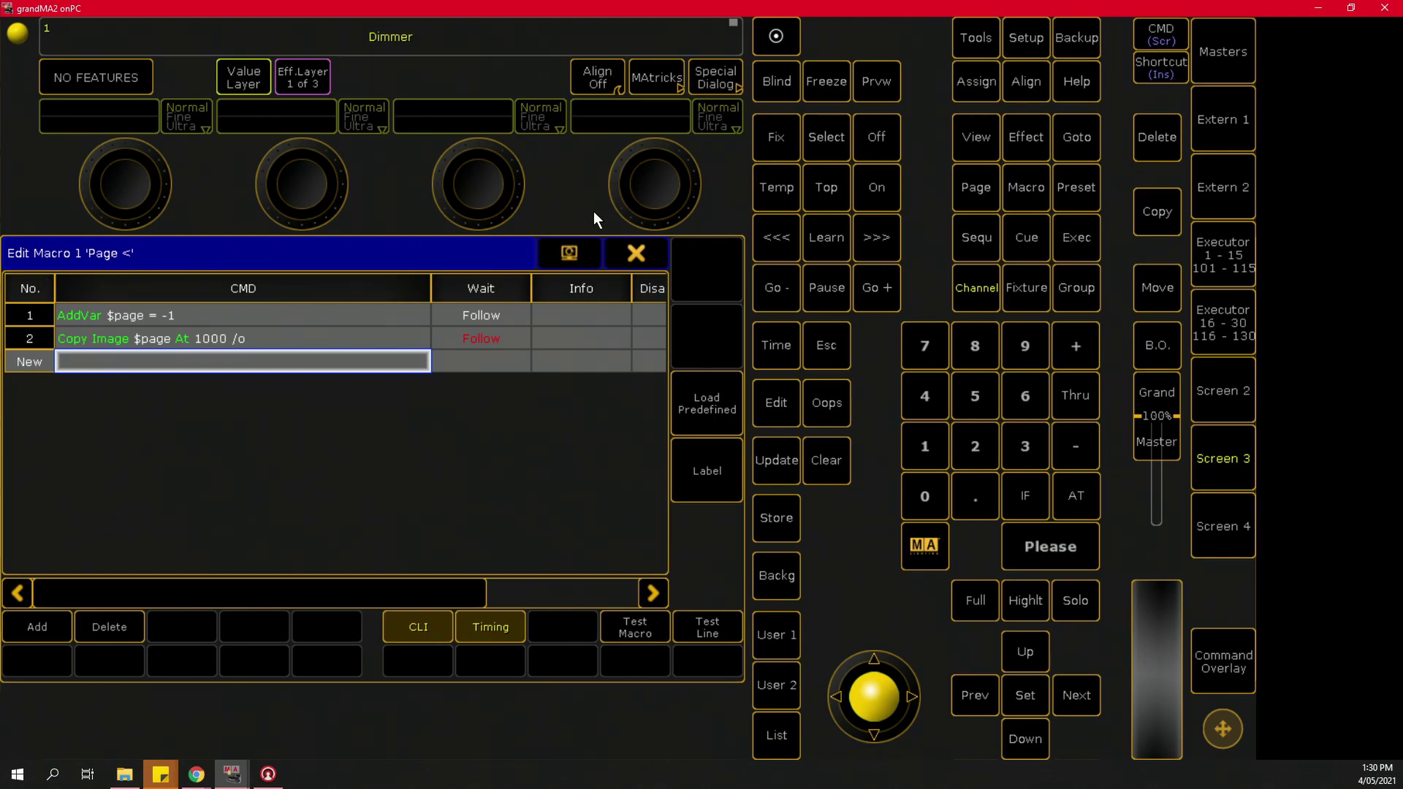
pyautogui.click(635, 253)
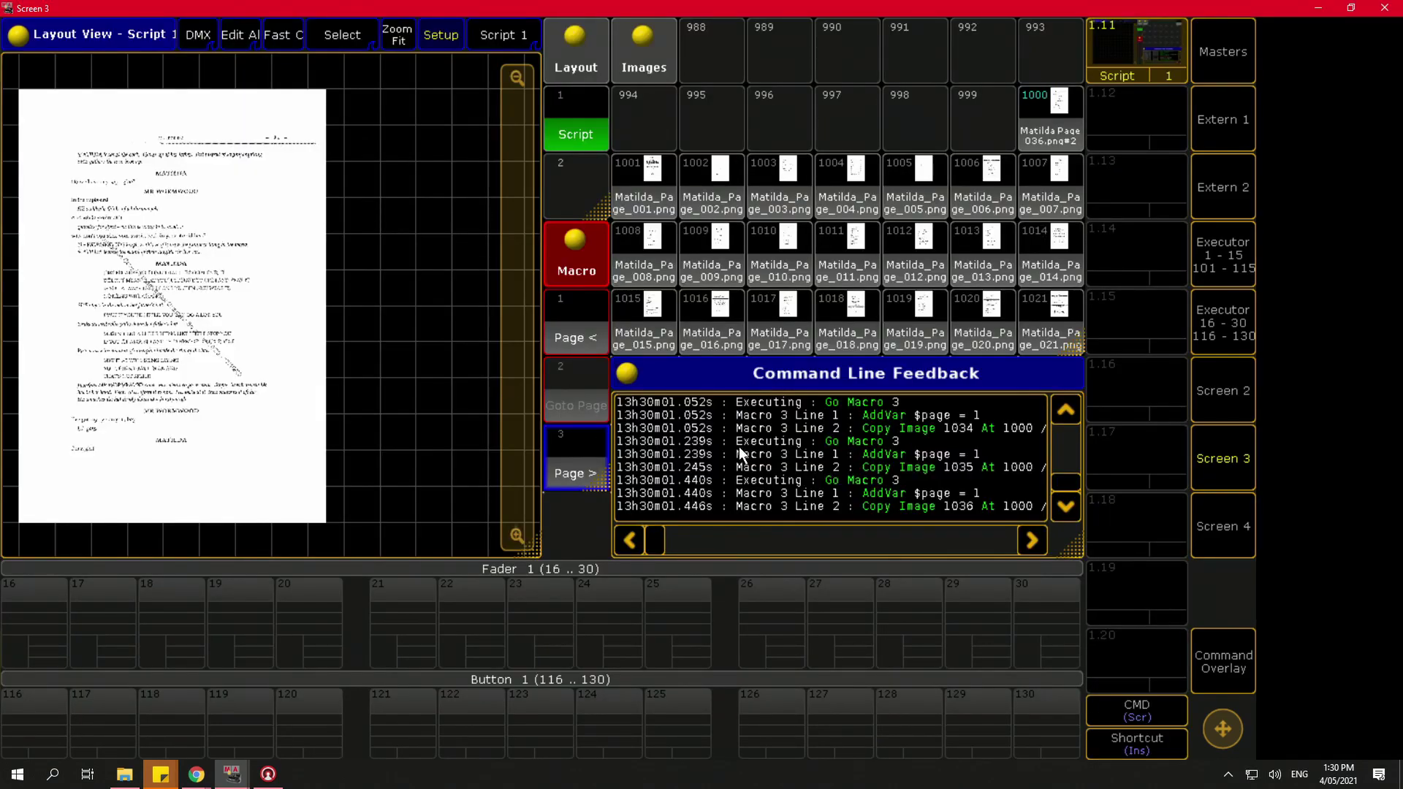
# Step: Run the Page < macro repeatedly to page back through the script, past the first page at image 1001 down to image number 987
pyautogui.click(571, 329)
pyautogui.click(572, 329)
pyautogui.click(571, 329)
pyautogui.click(574, 329)
pyautogui.click(573, 329)
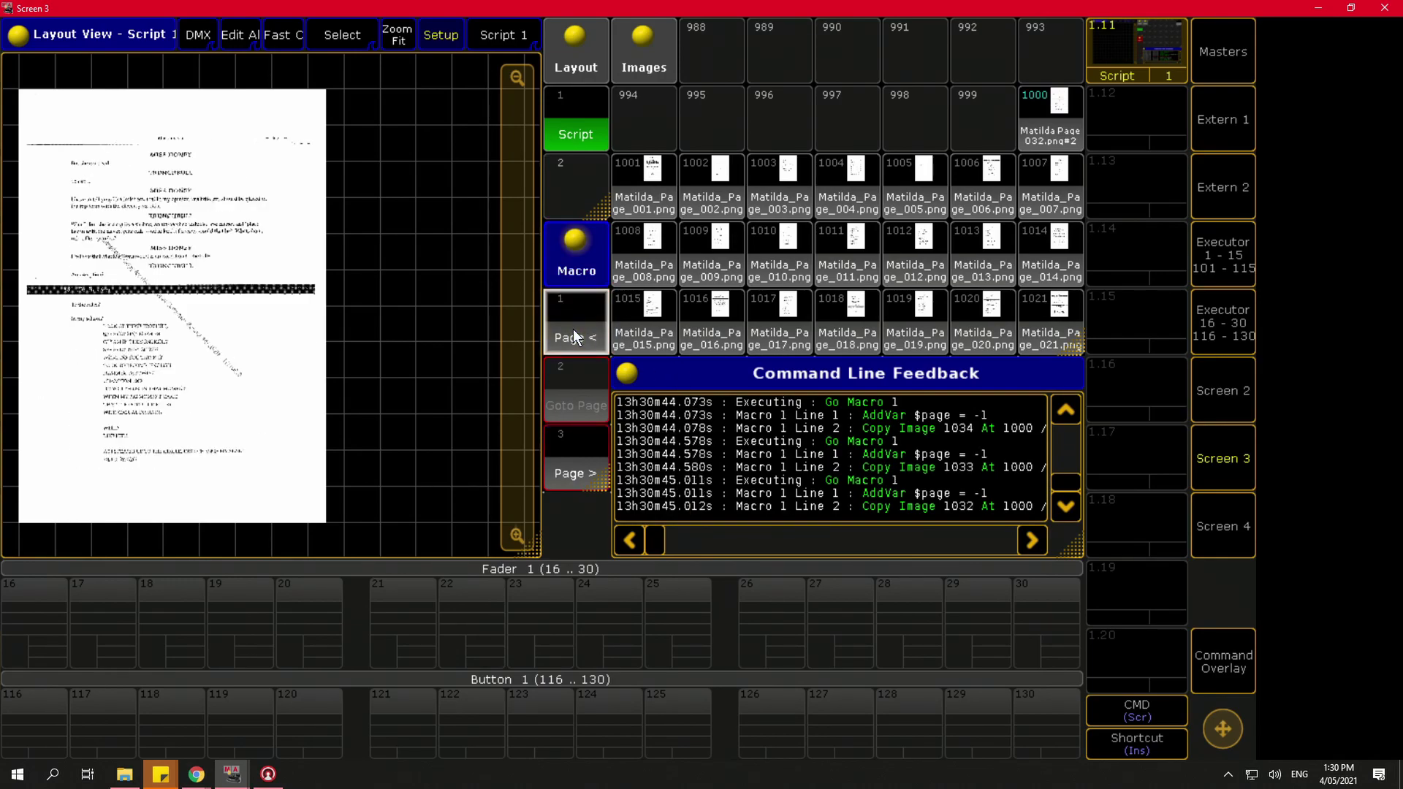
pyautogui.click(573, 329)
pyautogui.click(573, 329)
pyautogui.click(574, 328)
pyautogui.click(573, 329)
pyautogui.click(573, 329)
pyautogui.click(574, 329)
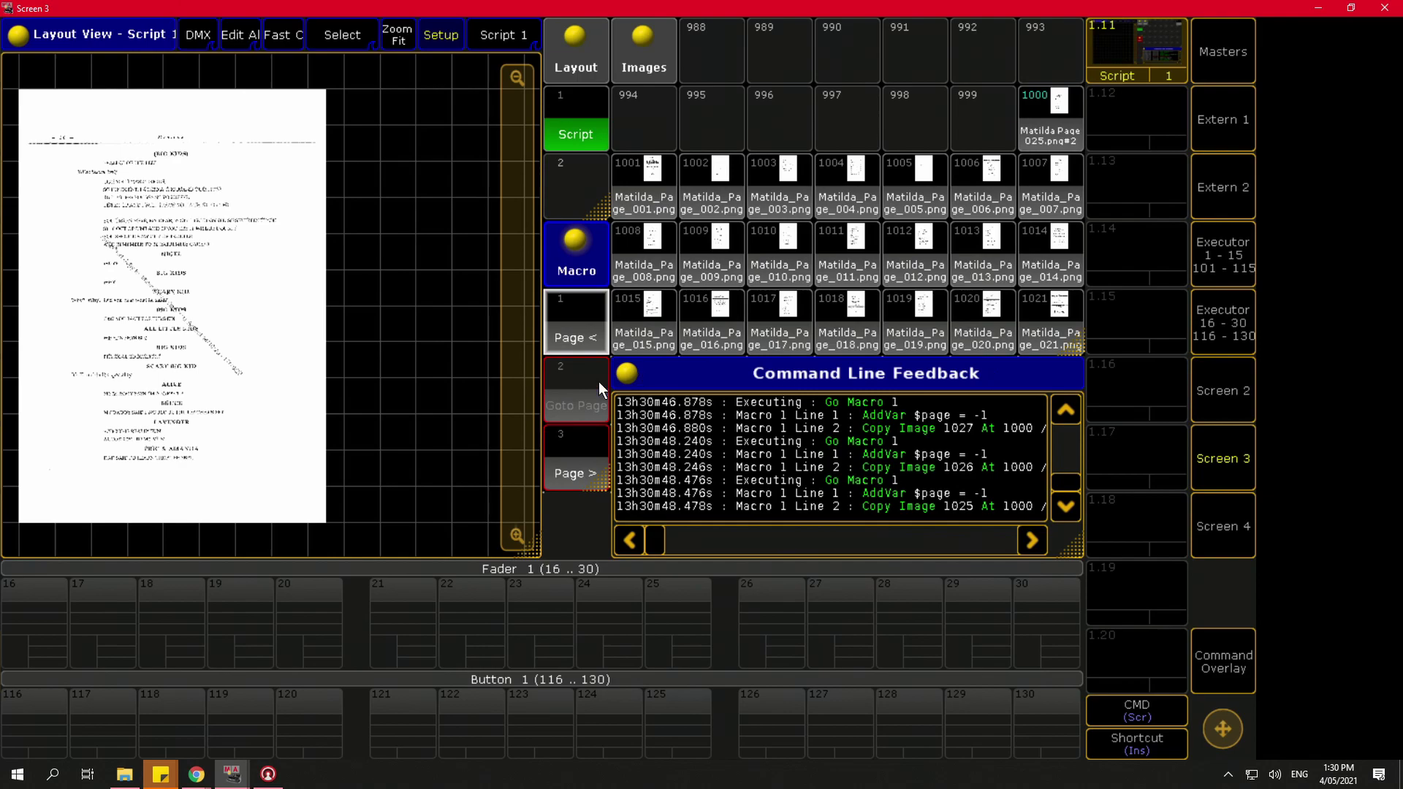
pyautogui.click(597, 316)
pyautogui.click(597, 316)
pyautogui.click(596, 316)
pyautogui.click(596, 316)
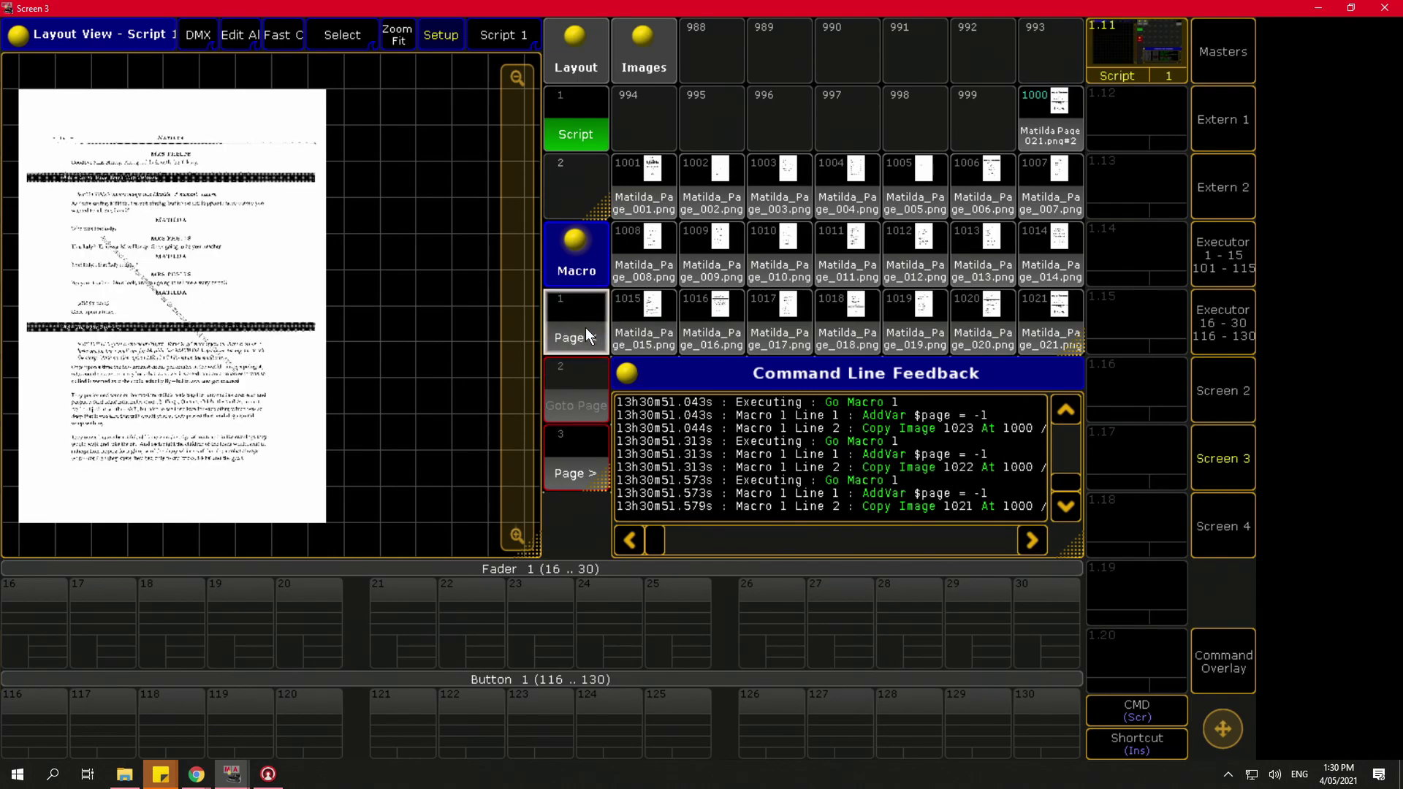
pyautogui.click(585, 329)
pyautogui.click(585, 329)
pyautogui.click(585, 329)
pyautogui.click(585, 330)
pyautogui.click(585, 329)
pyautogui.click(585, 330)
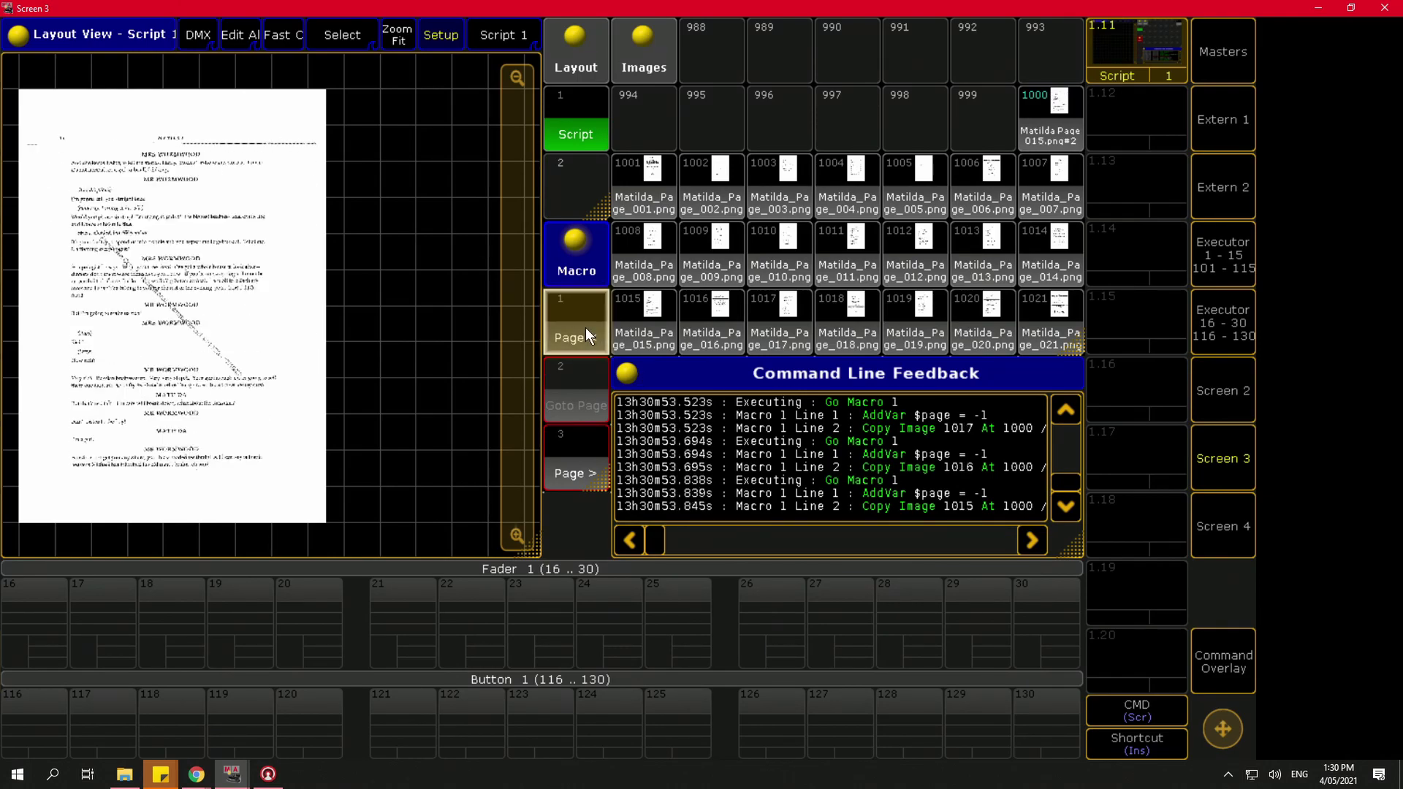
pyautogui.click(586, 328)
pyautogui.click(586, 329)
pyautogui.click(586, 328)
pyautogui.click(586, 327)
pyautogui.click(586, 327)
pyautogui.click(585, 328)
pyautogui.click(585, 327)
pyautogui.click(585, 328)
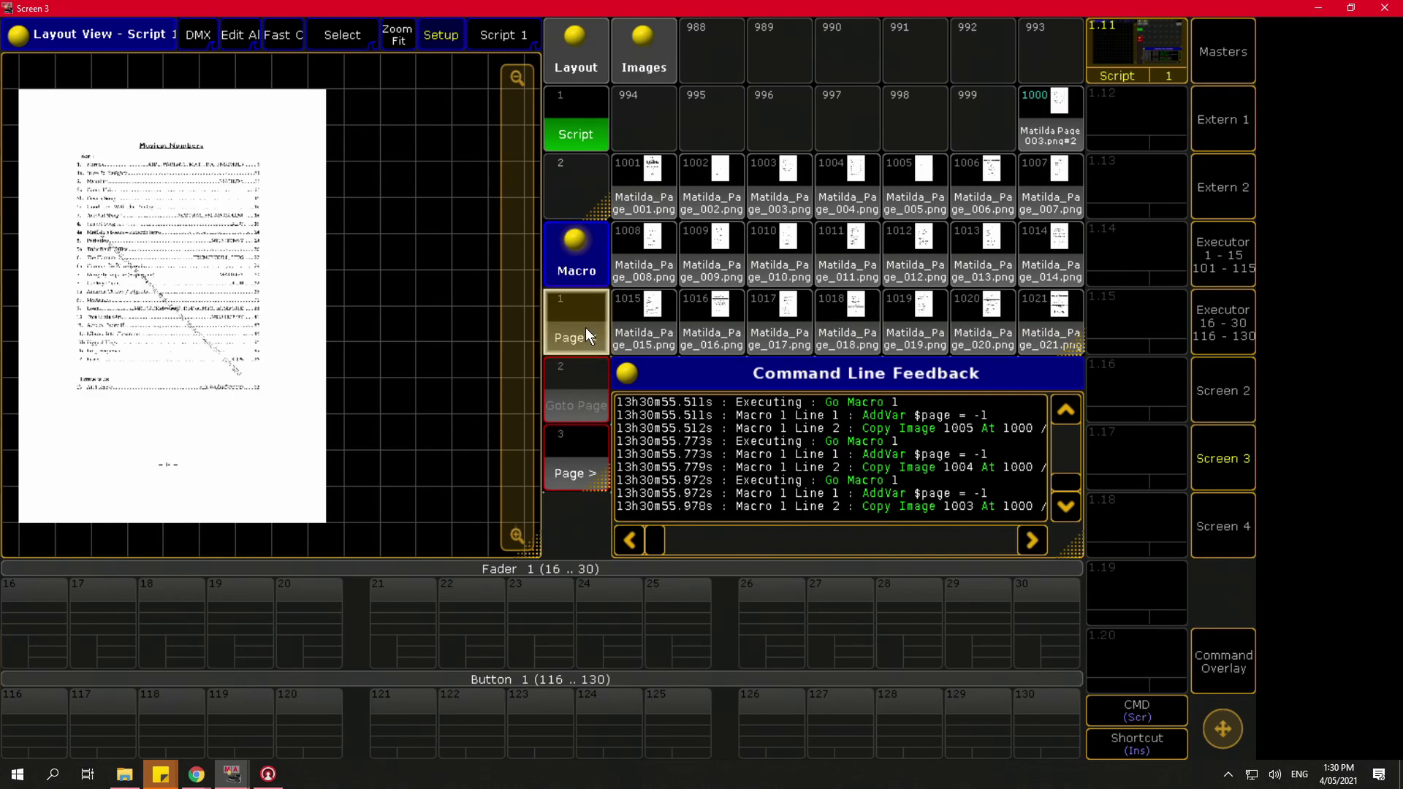
pyautogui.click(585, 327)
pyautogui.click(585, 328)
pyautogui.click(585, 328)
pyautogui.click(585, 328)
pyautogui.click(586, 327)
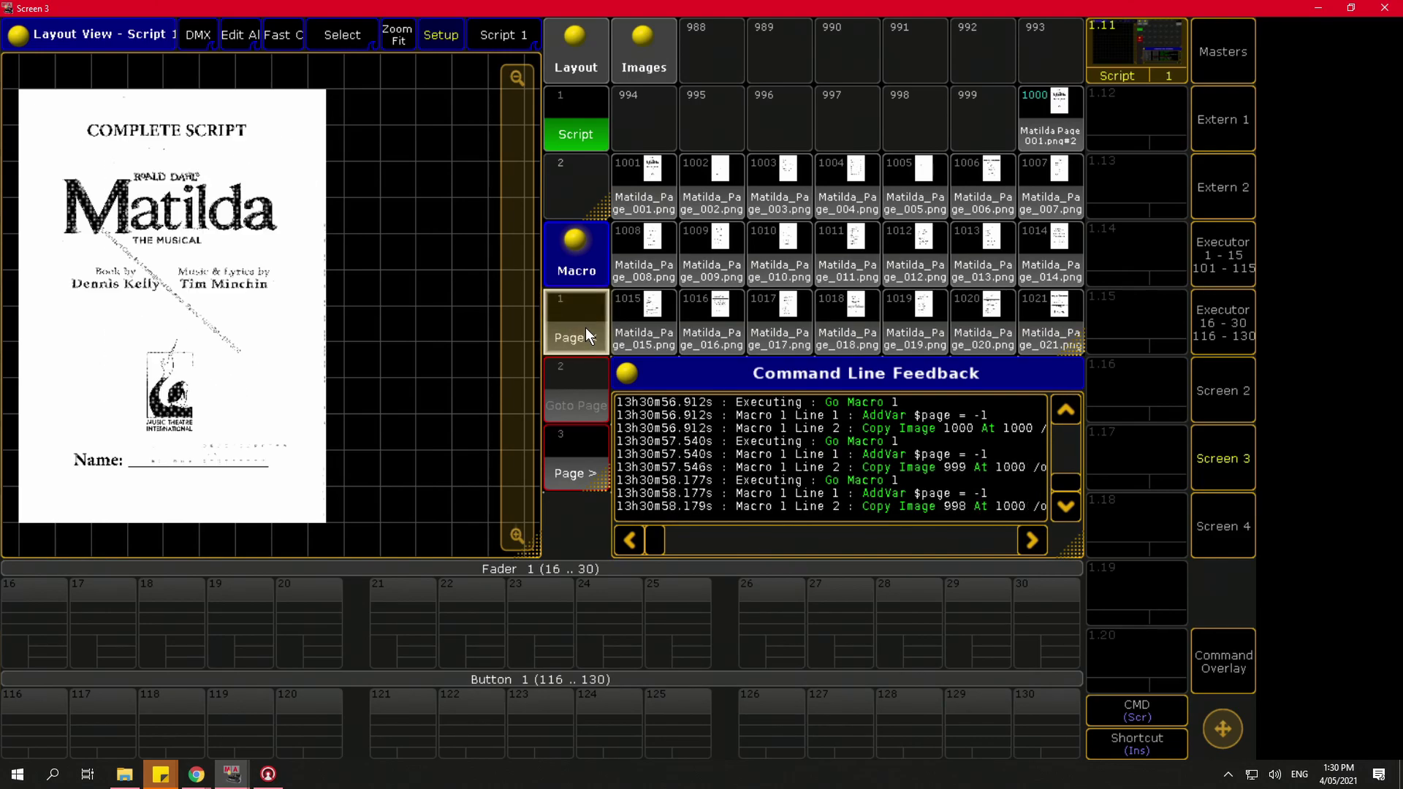
pyautogui.click(586, 328)
pyautogui.click(585, 328)
pyautogui.click(586, 328)
pyautogui.click(586, 327)
pyautogui.click(585, 327)
pyautogui.click(586, 328)
pyautogui.click(585, 328)
pyautogui.click(586, 328)
pyautogui.click(585, 327)
pyautogui.click(585, 328)
pyautogui.click(585, 328)
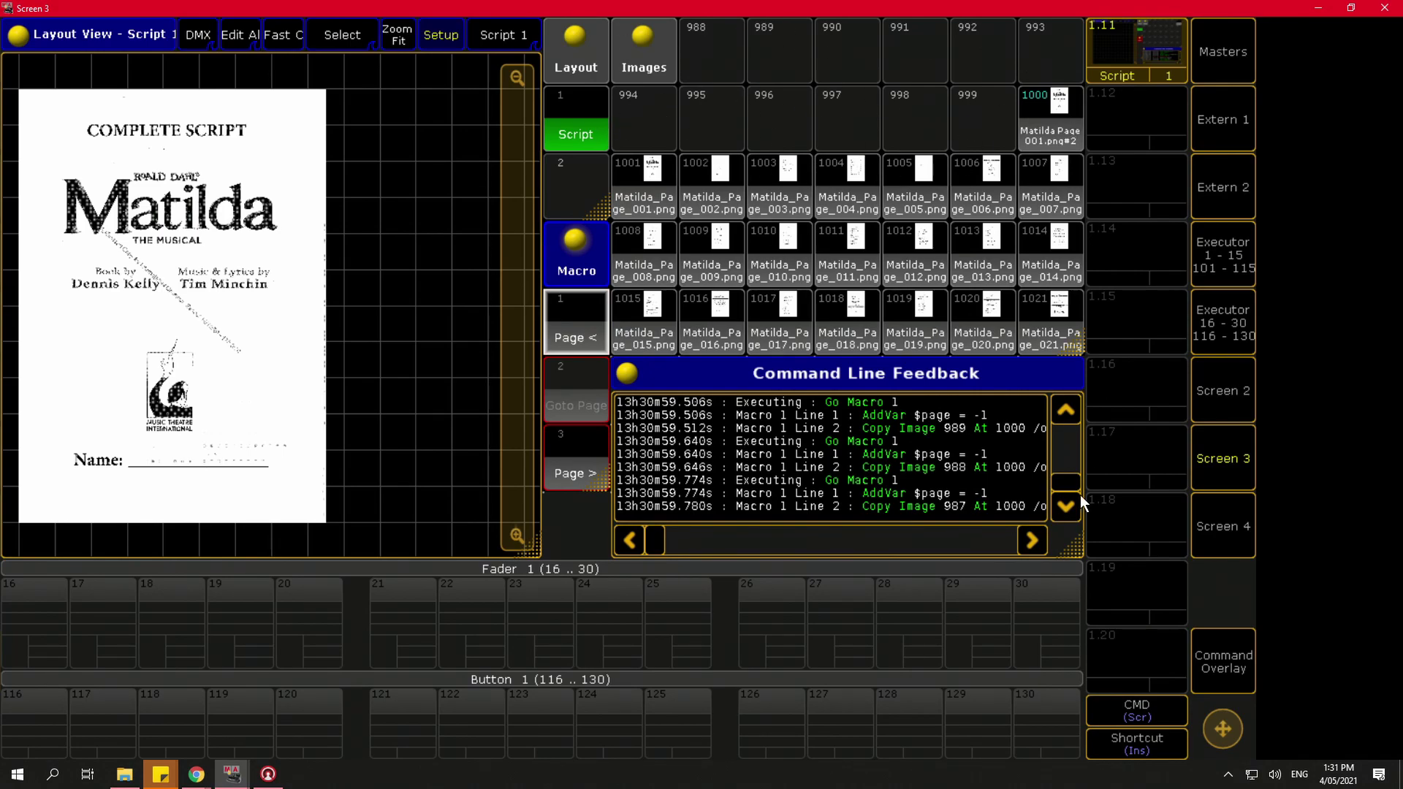
# Step: Run the Page > macro repeatedly up to image 1002, and run Page < once to return to image 1001
pyautogui.click(578, 455)
pyautogui.click(579, 454)
pyautogui.click(578, 455)
pyautogui.click(579, 455)
pyautogui.click(578, 455)
pyautogui.click(582, 454)
pyautogui.click(582, 454)
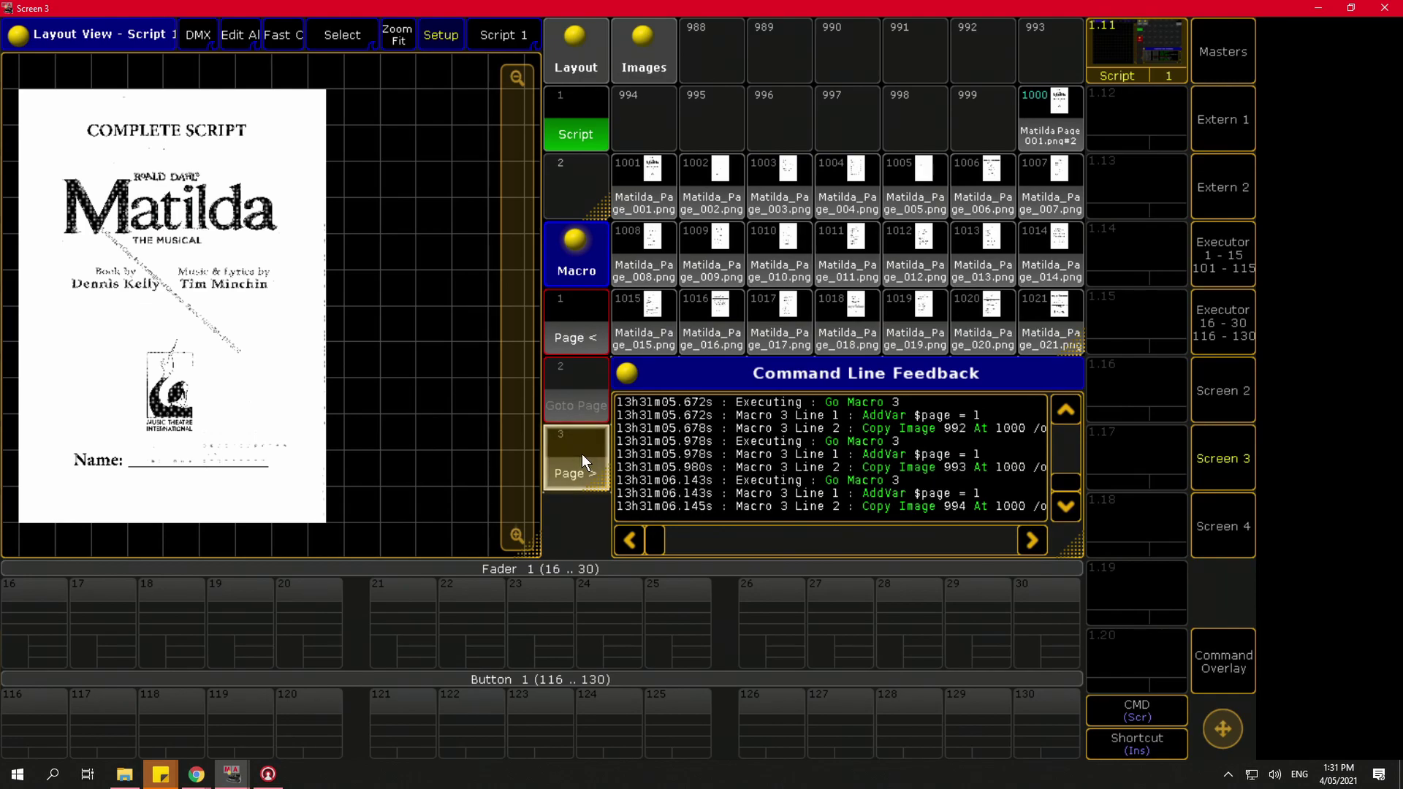
pyautogui.click(582, 453)
pyautogui.click(583, 453)
pyautogui.click(580, 455)
pyautogui.click(580, 454)
pyautogui.click(580, 455)
pyautogui.click(579, 455)
pyautogui.click(579, 455)
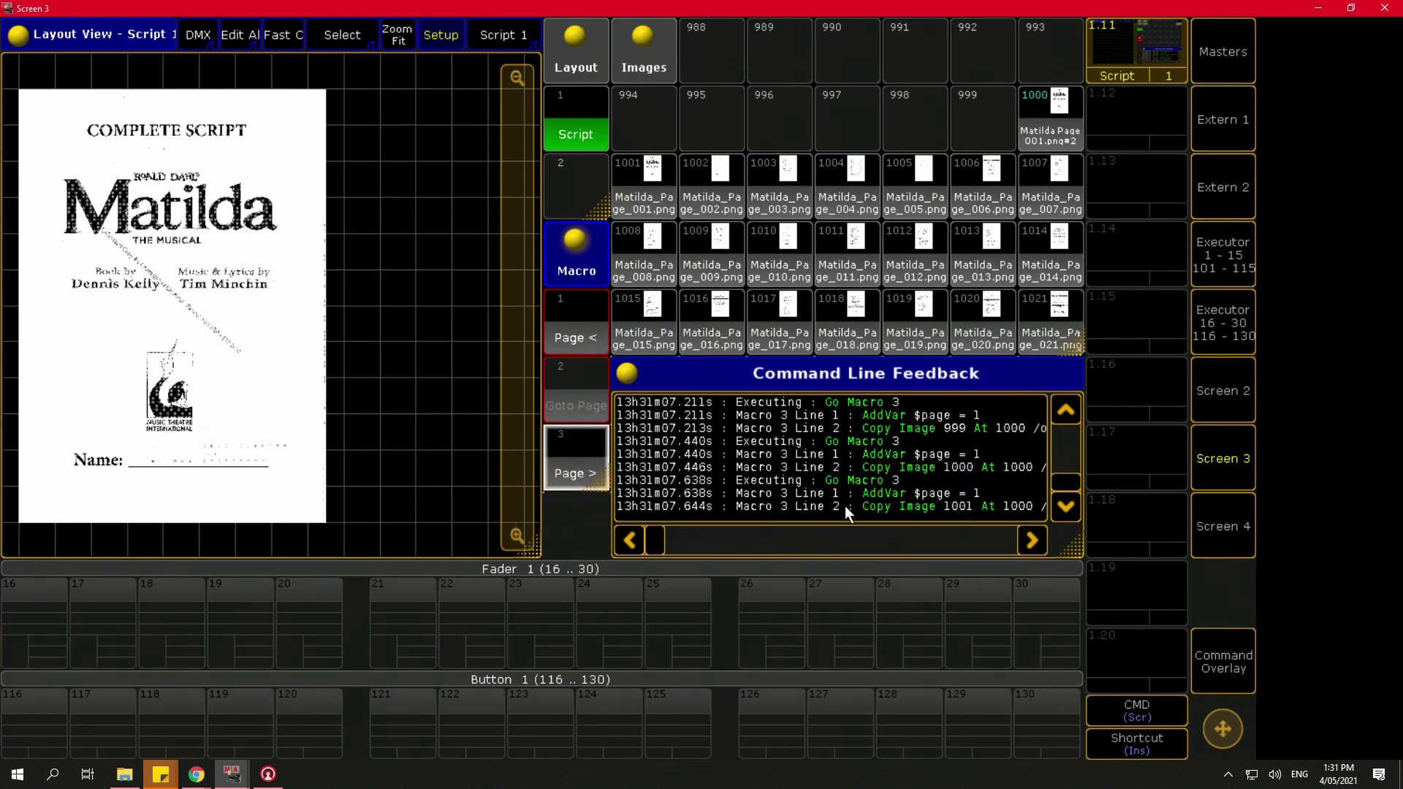
pyautogui.click(569, 470)
pyautogui.click(584, 328)
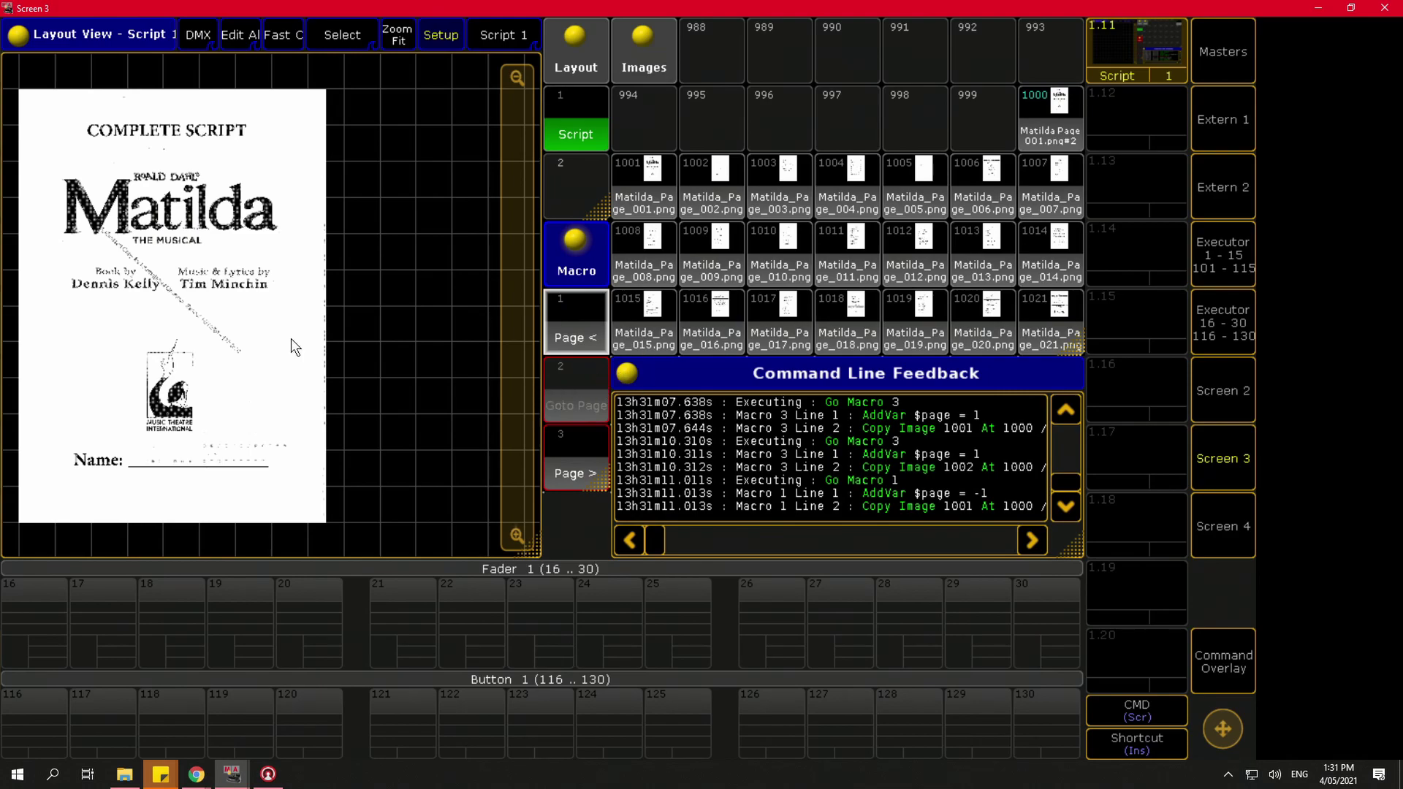
# Step: Edit the Goto Page macro and add a first line with the command "setvar $pagenum = (Page Number?)"
pyautogui.rightClick(576, 382)
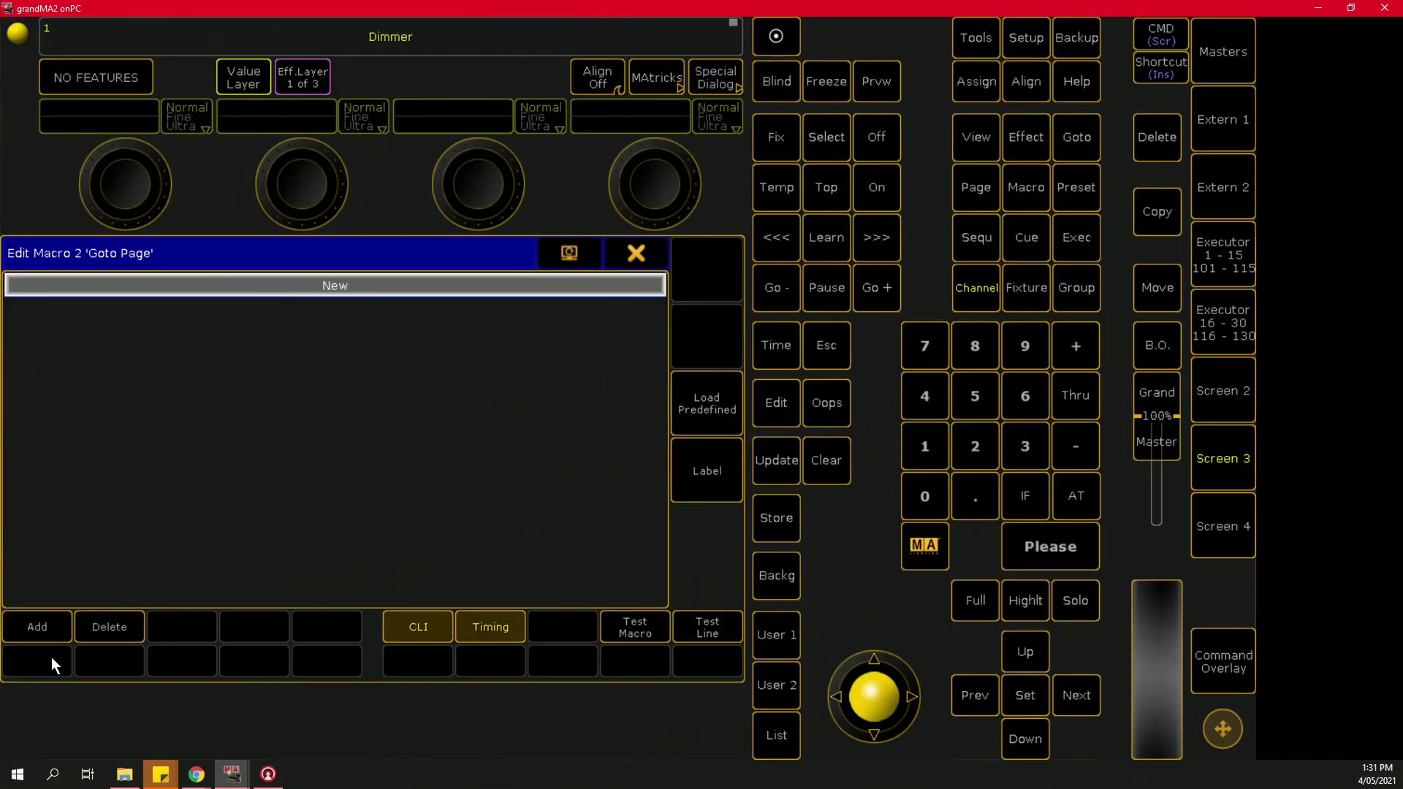
pyautogui.click(44, 630)
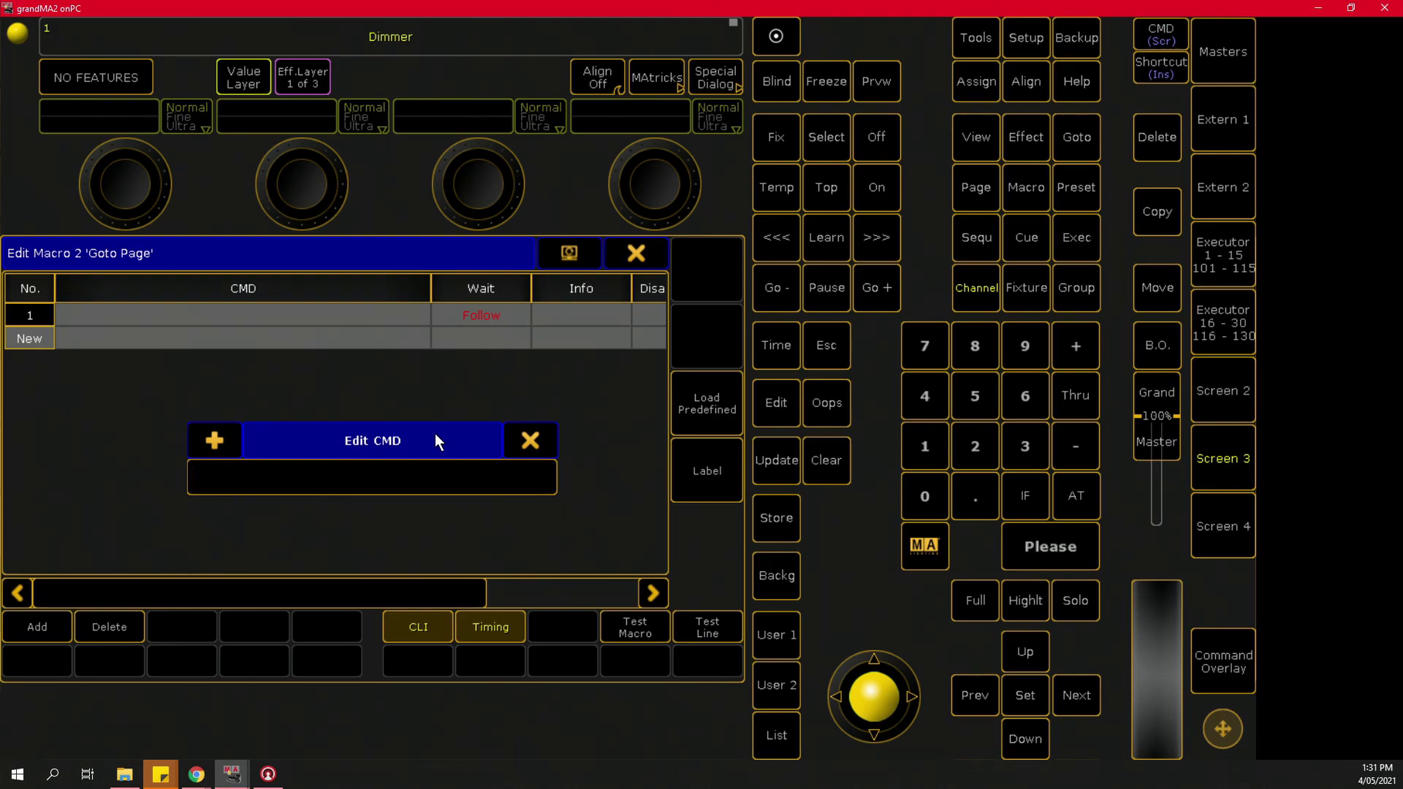
pyautogui.write('setvar $pagenum = (Page N')
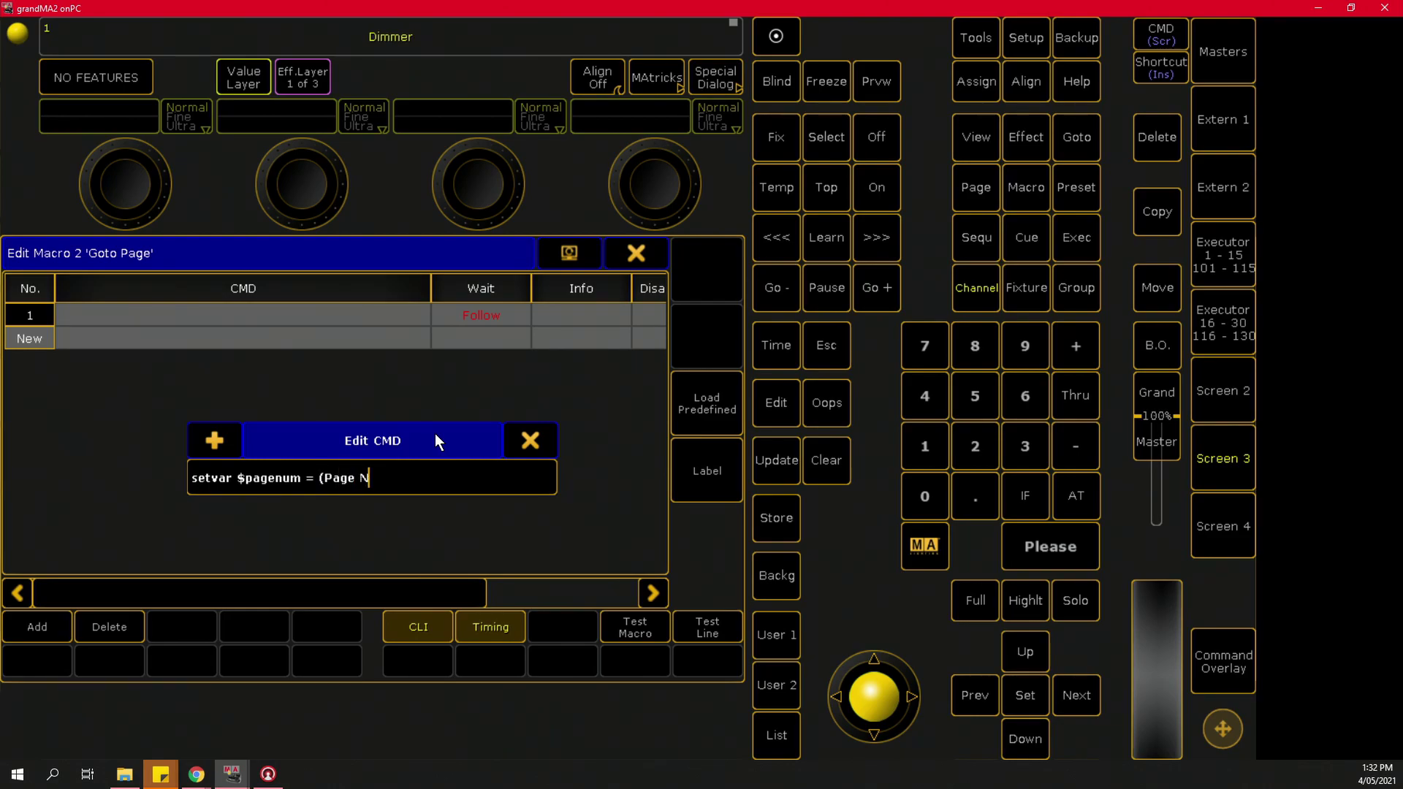
pyautogui.write('umber?)')
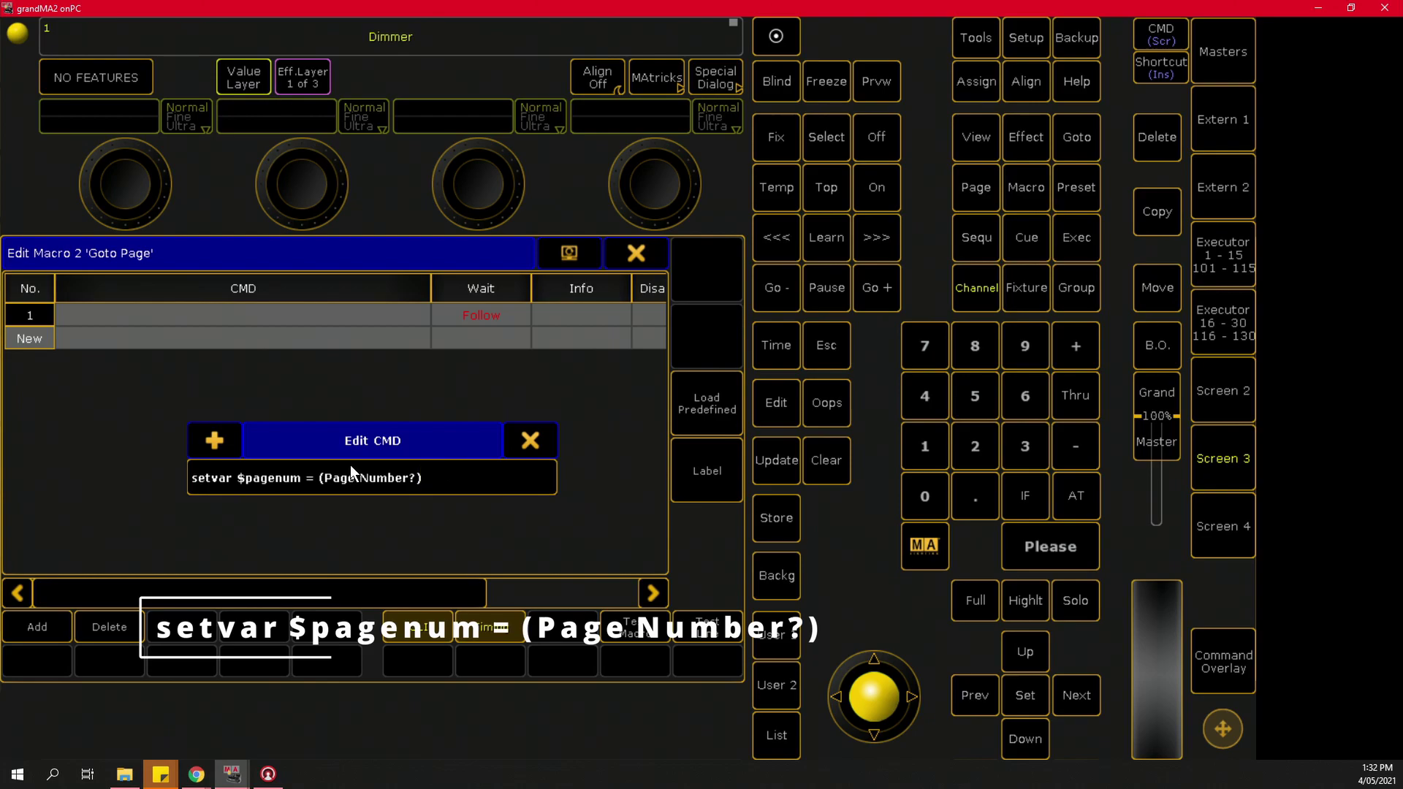
pyautogui.press('Return')
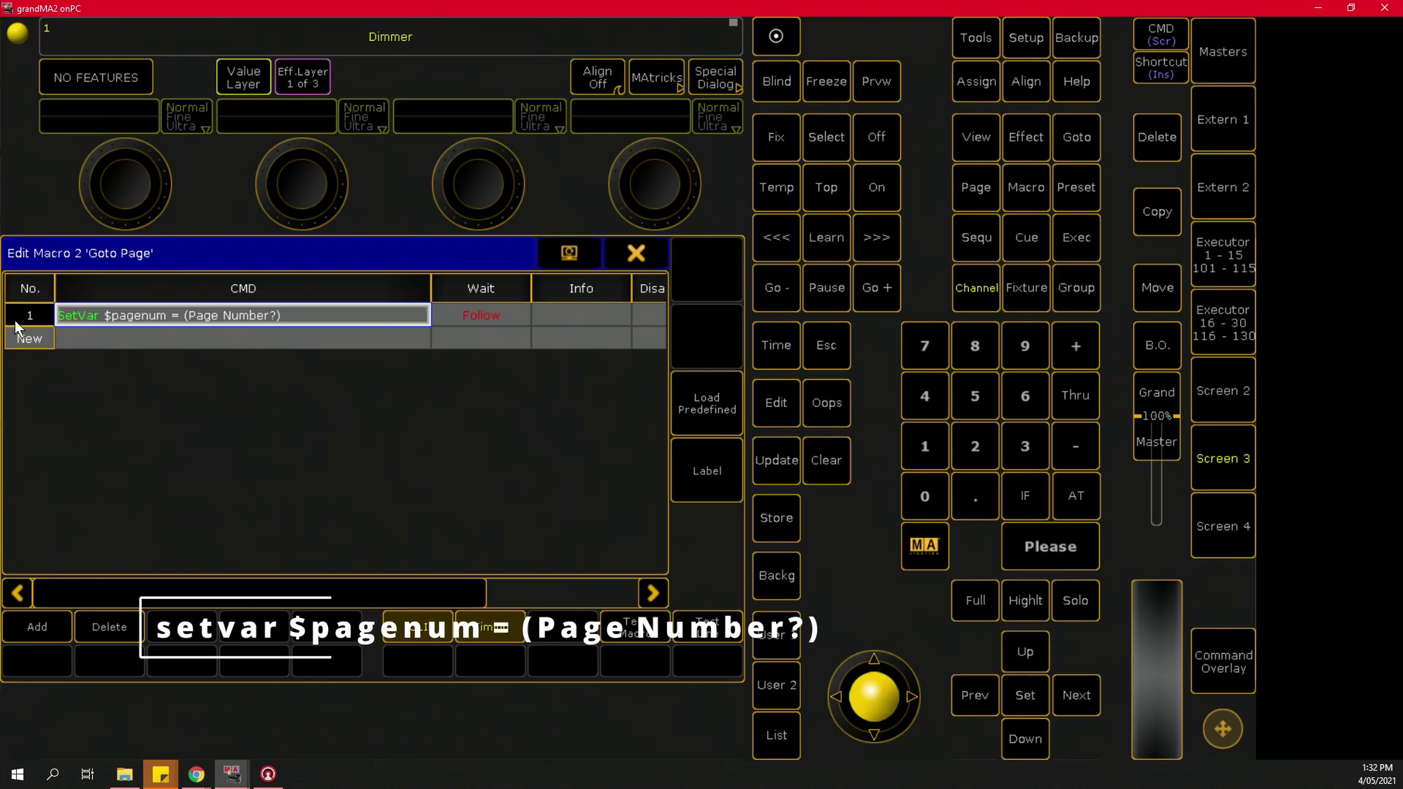
# Step: Add a second line "setvar $page = 1005" to the Goto Page macro
pyautogui.click(43, 339)
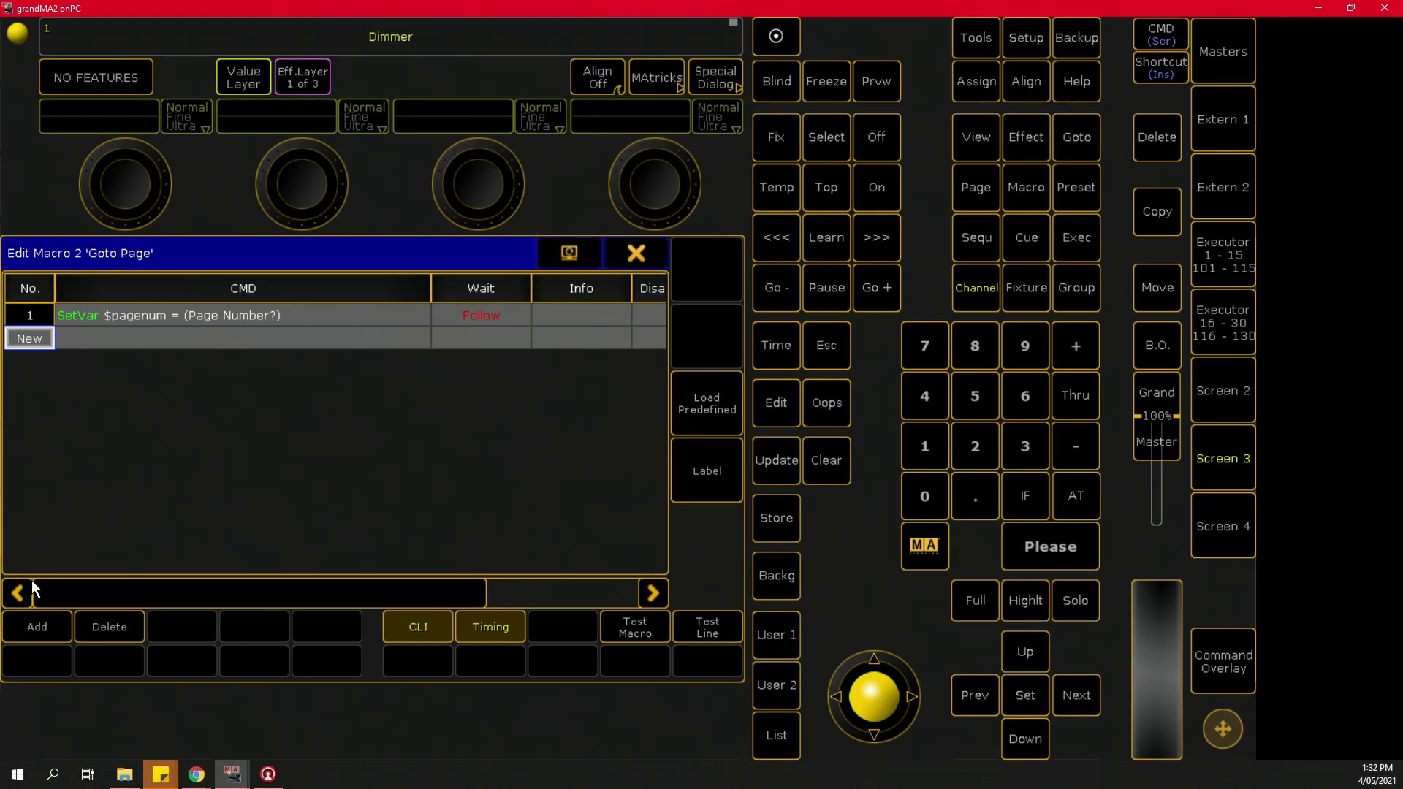
pyautogui.click(55, 620)
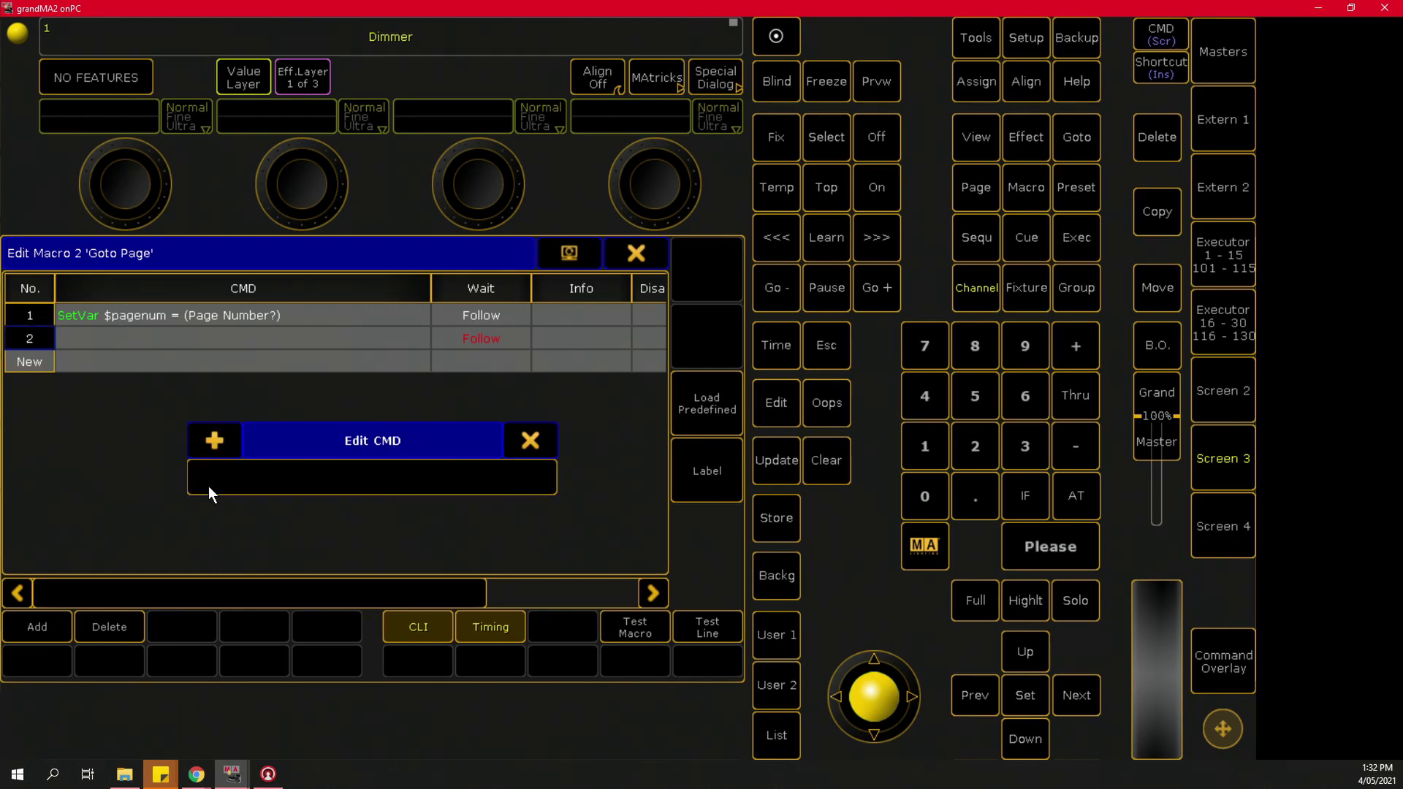
pyautogui.write('setvar $page =')
pyautogui.write('1005')
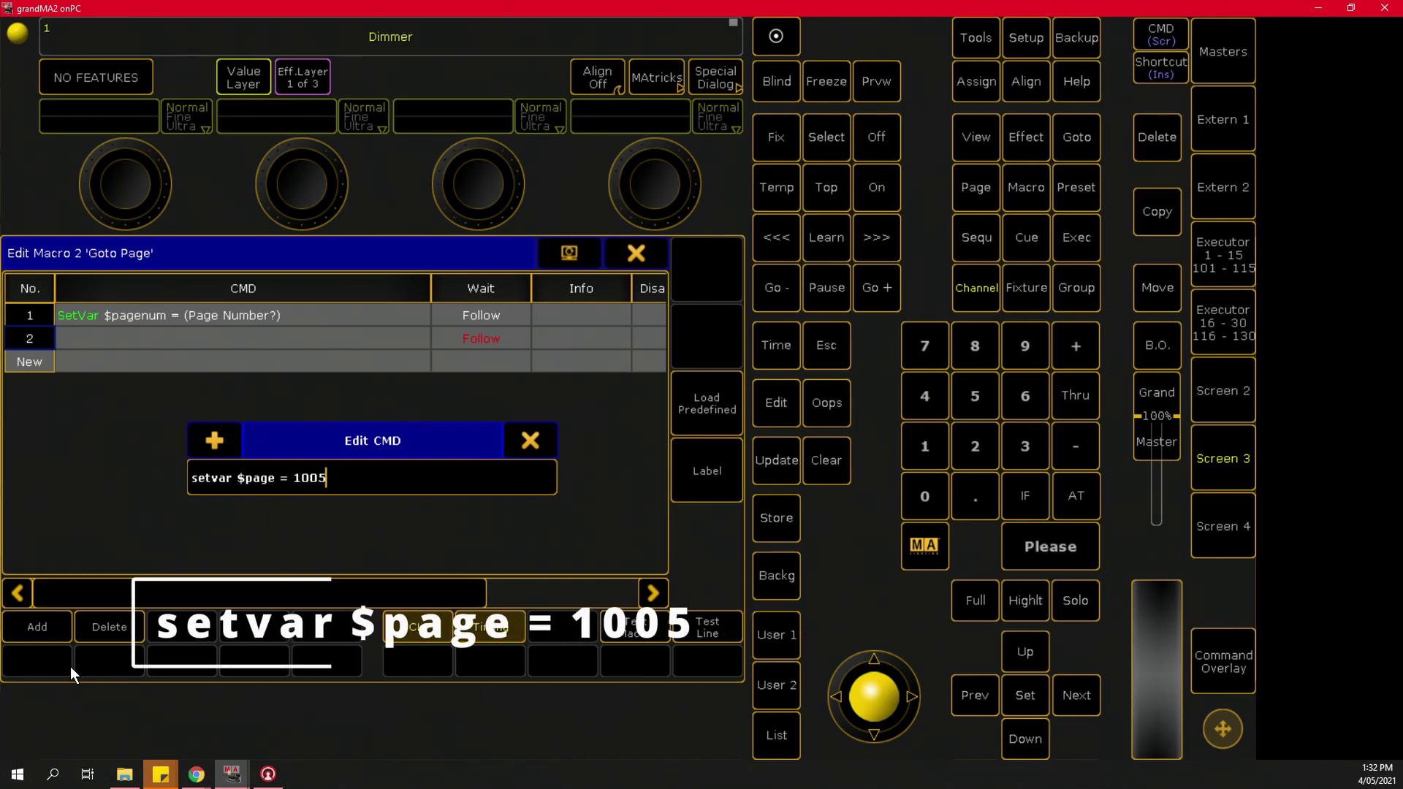
pyautogui.press('Return')
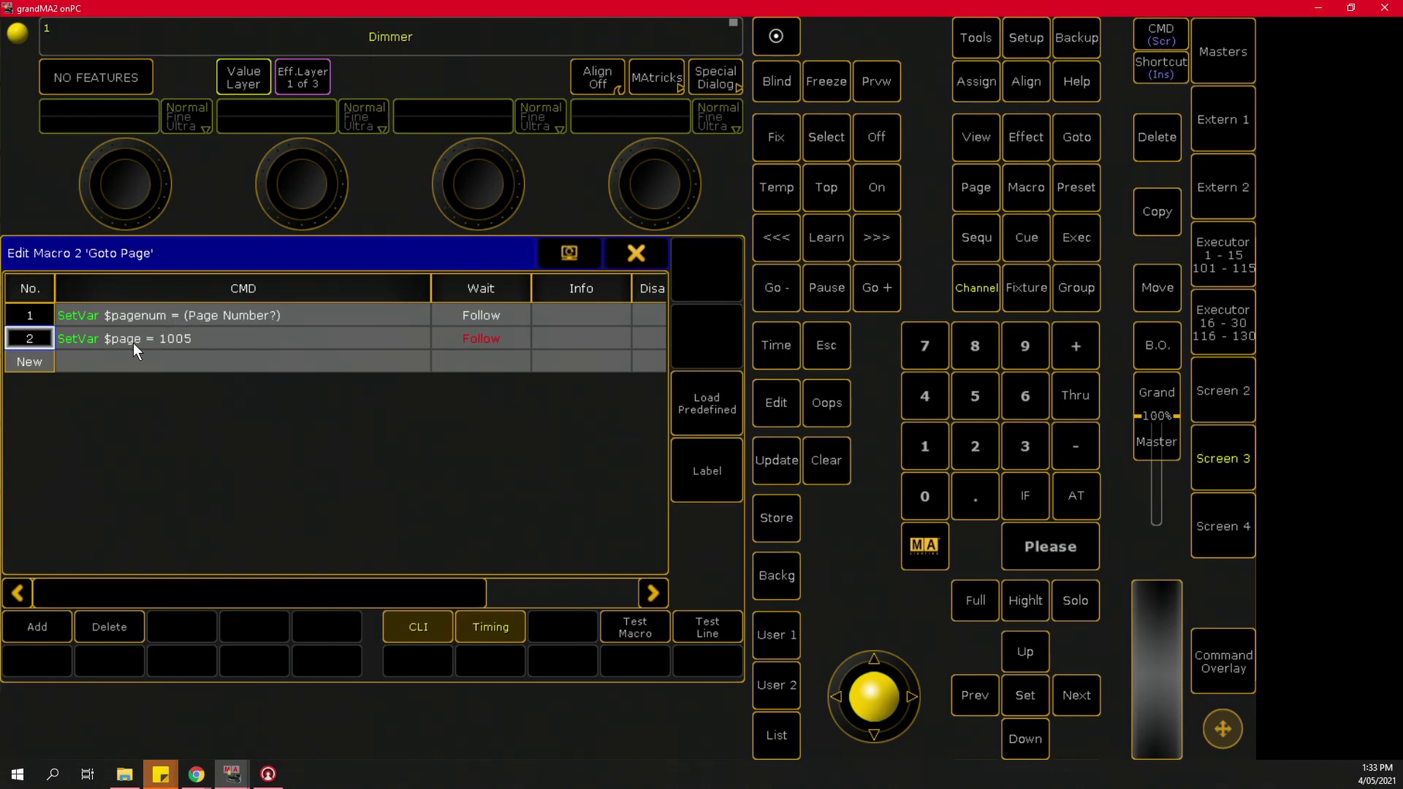
# Step: Add a third line "addvar $page = $pagenum" to the Goto Page macro
pyautogui.click(97, 363)
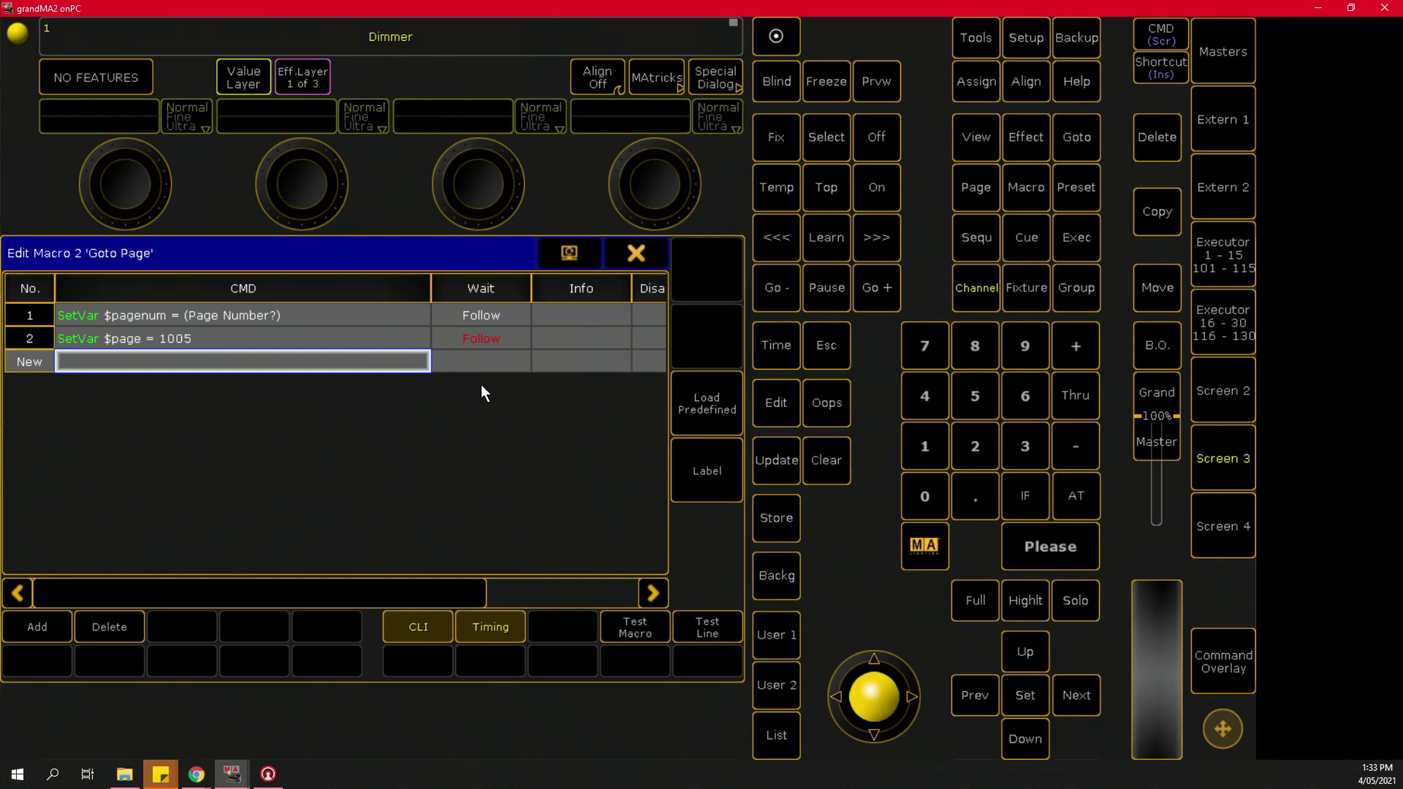
pyautogui.press('Return')
pyautogui.write('addvar')
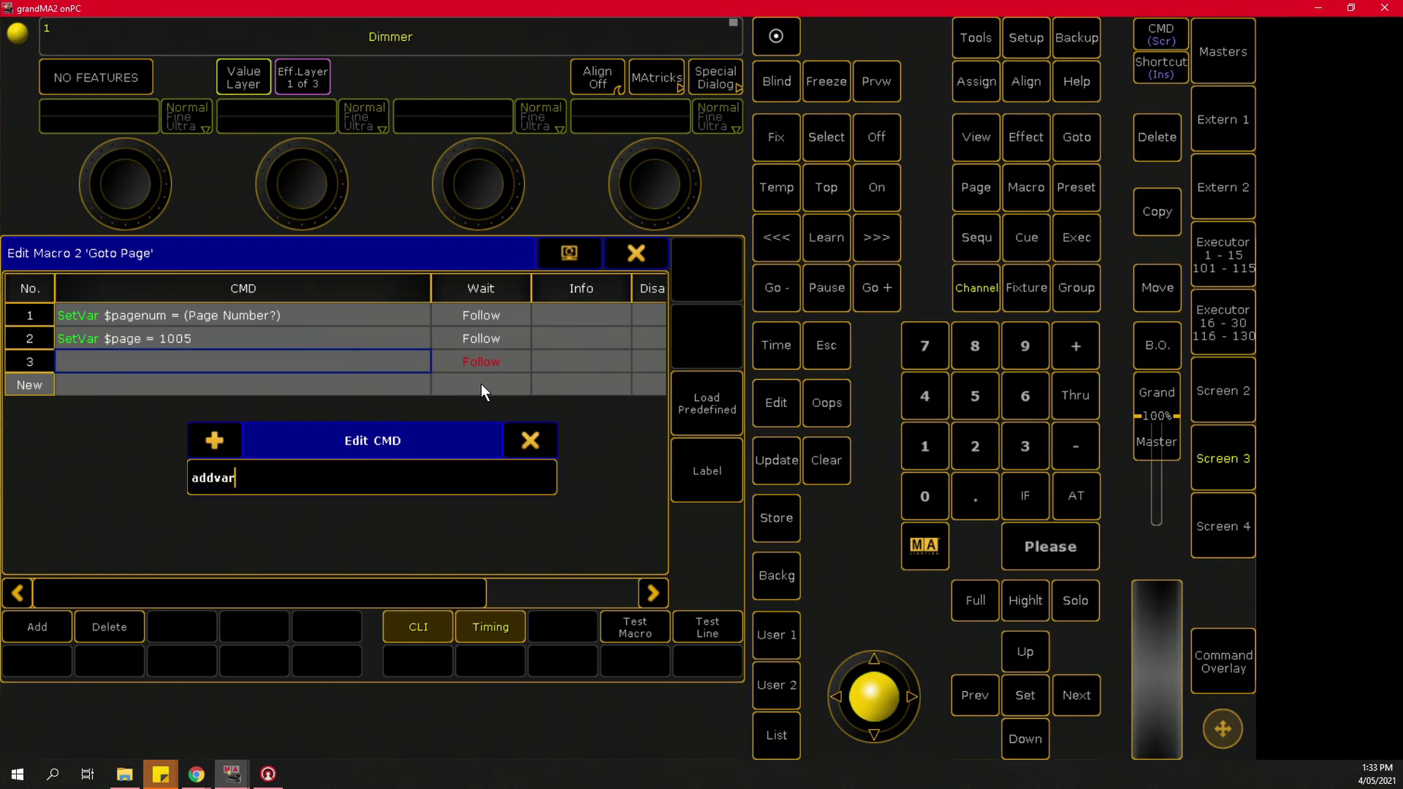
pyautogui.write(' $page = $pab')
pyautogui.press('BackSpace')
pyautogui.write('genum')
pyautogui.press('Return')
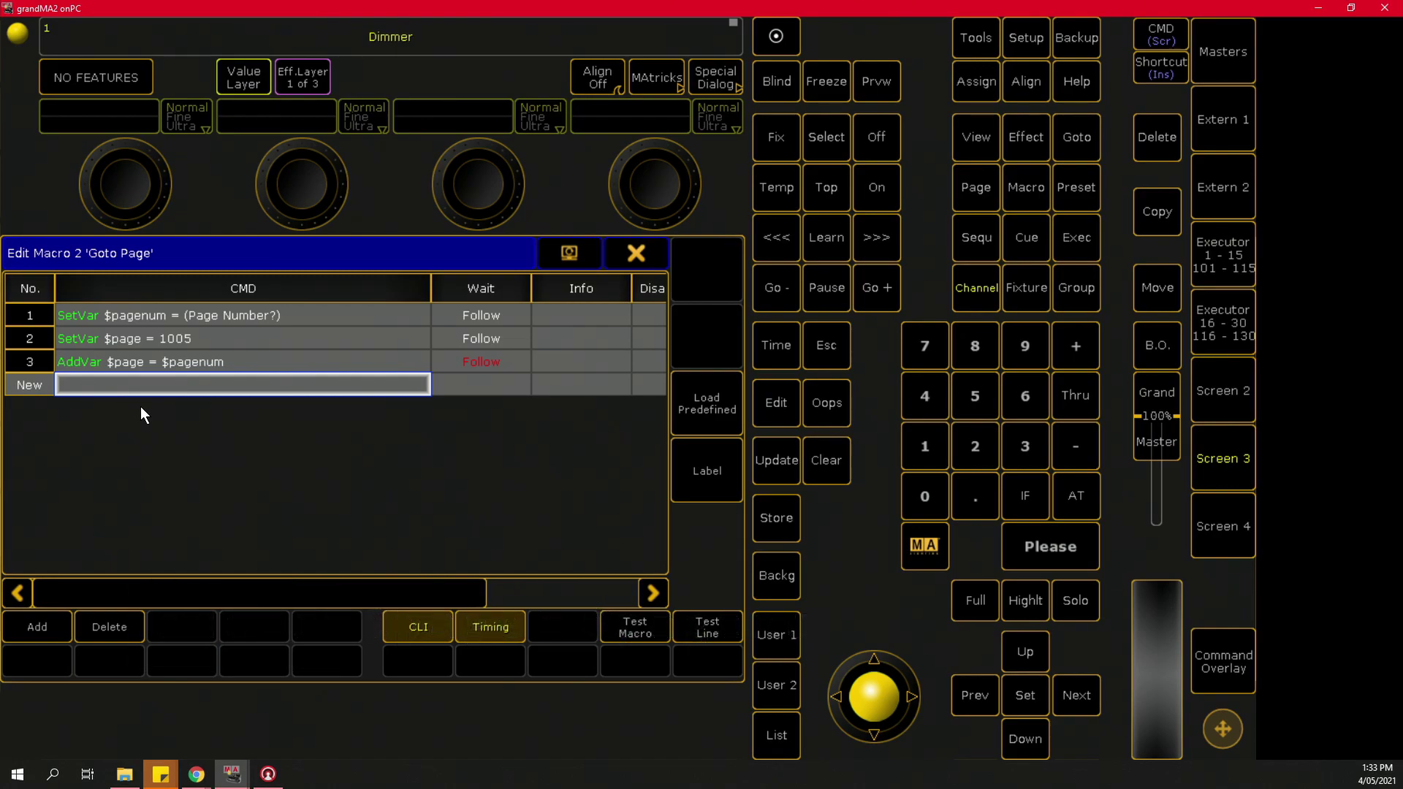
# Step: Add a fourth line "copy image $page at 1000 /o" to the Goto Page macro
pyautogui.press('Return')
pyautogui.write('c')
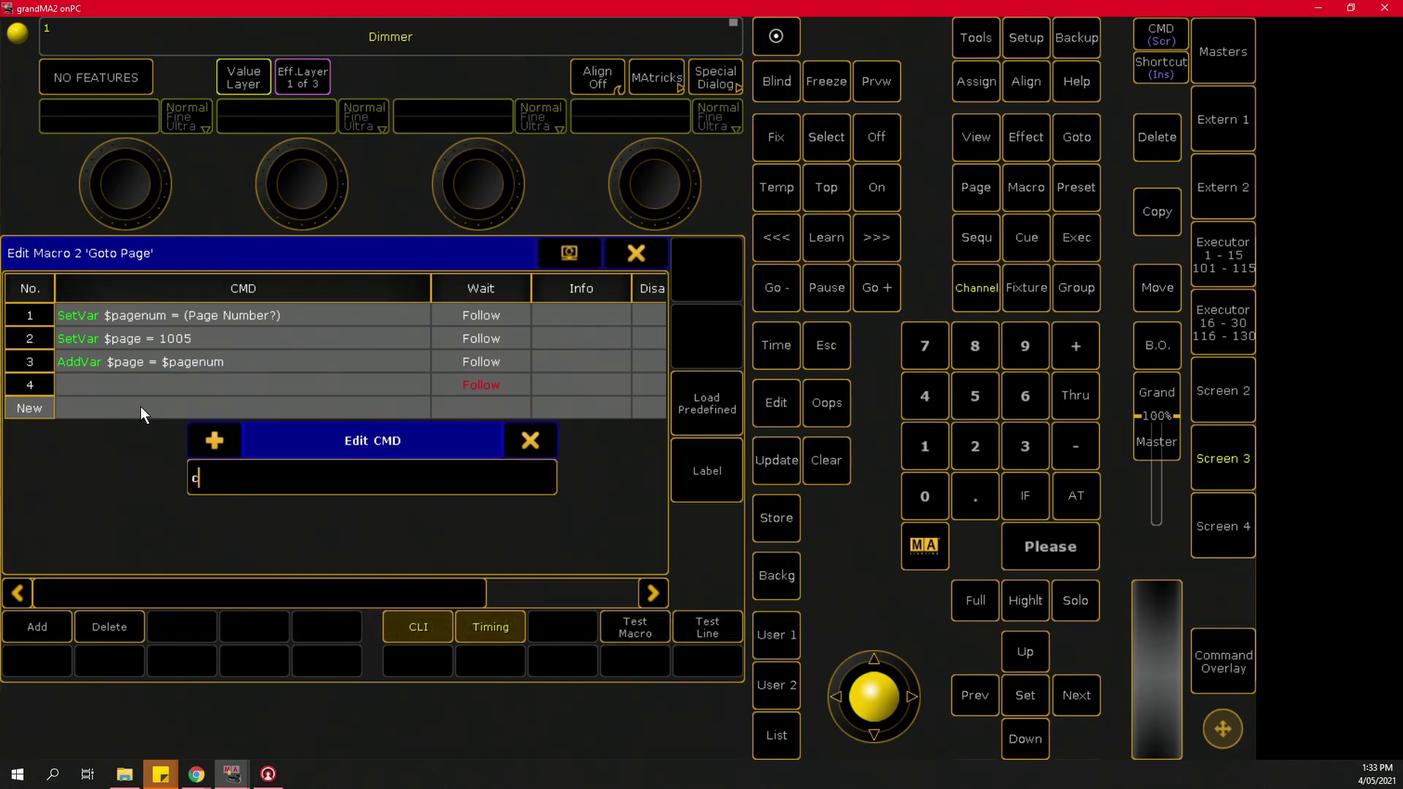
pyautogui.write('opy image $page at 1')
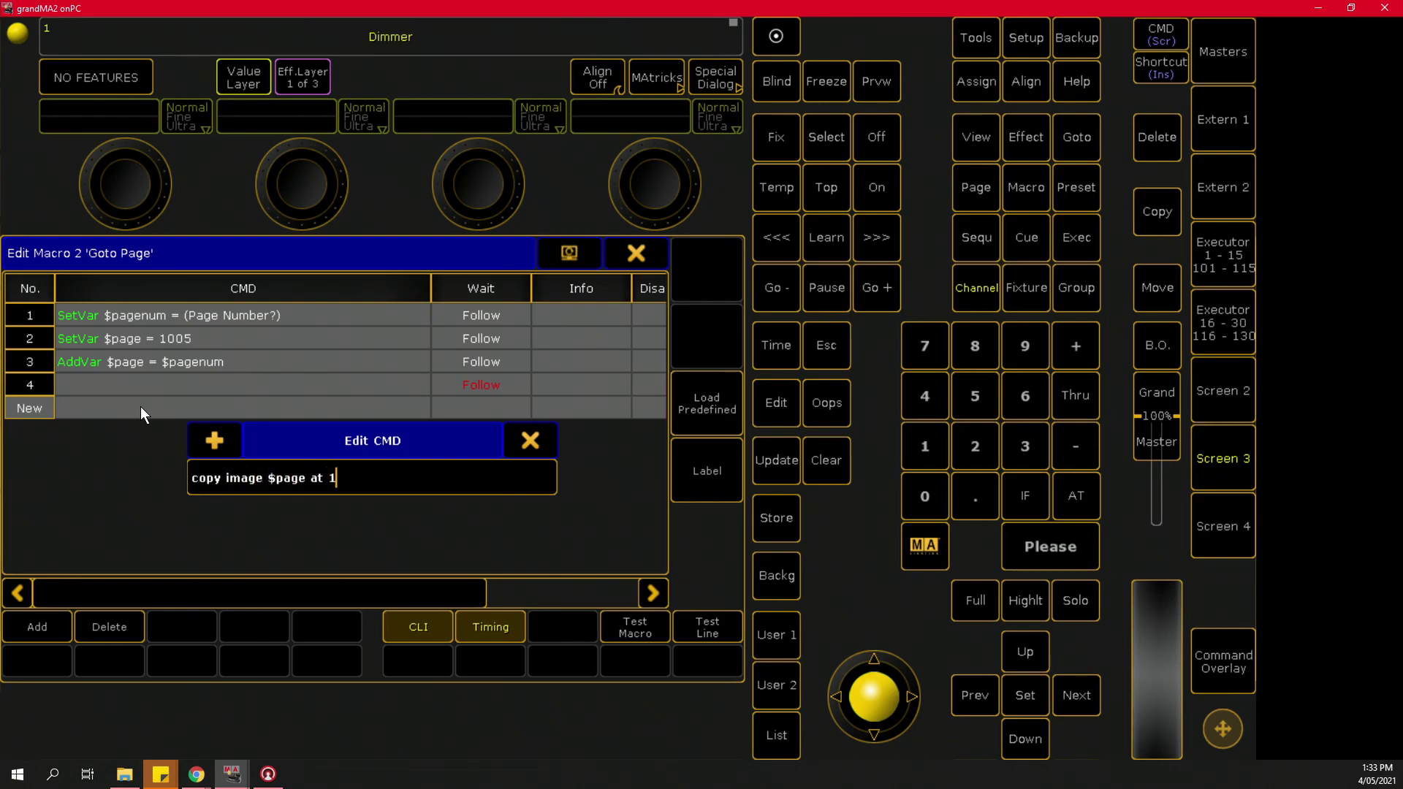
pyautogui.write('000 /o')
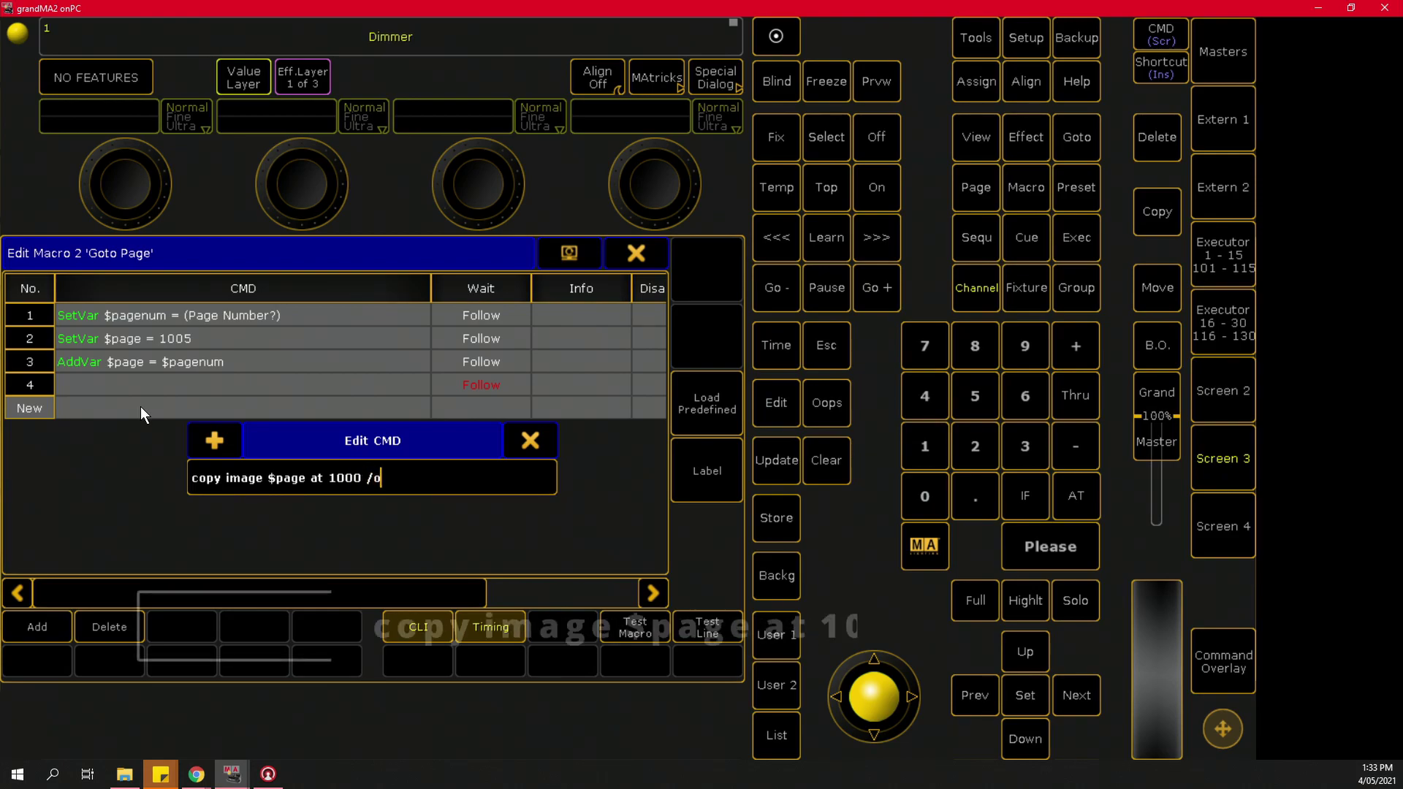
pyautogui.press('Return')
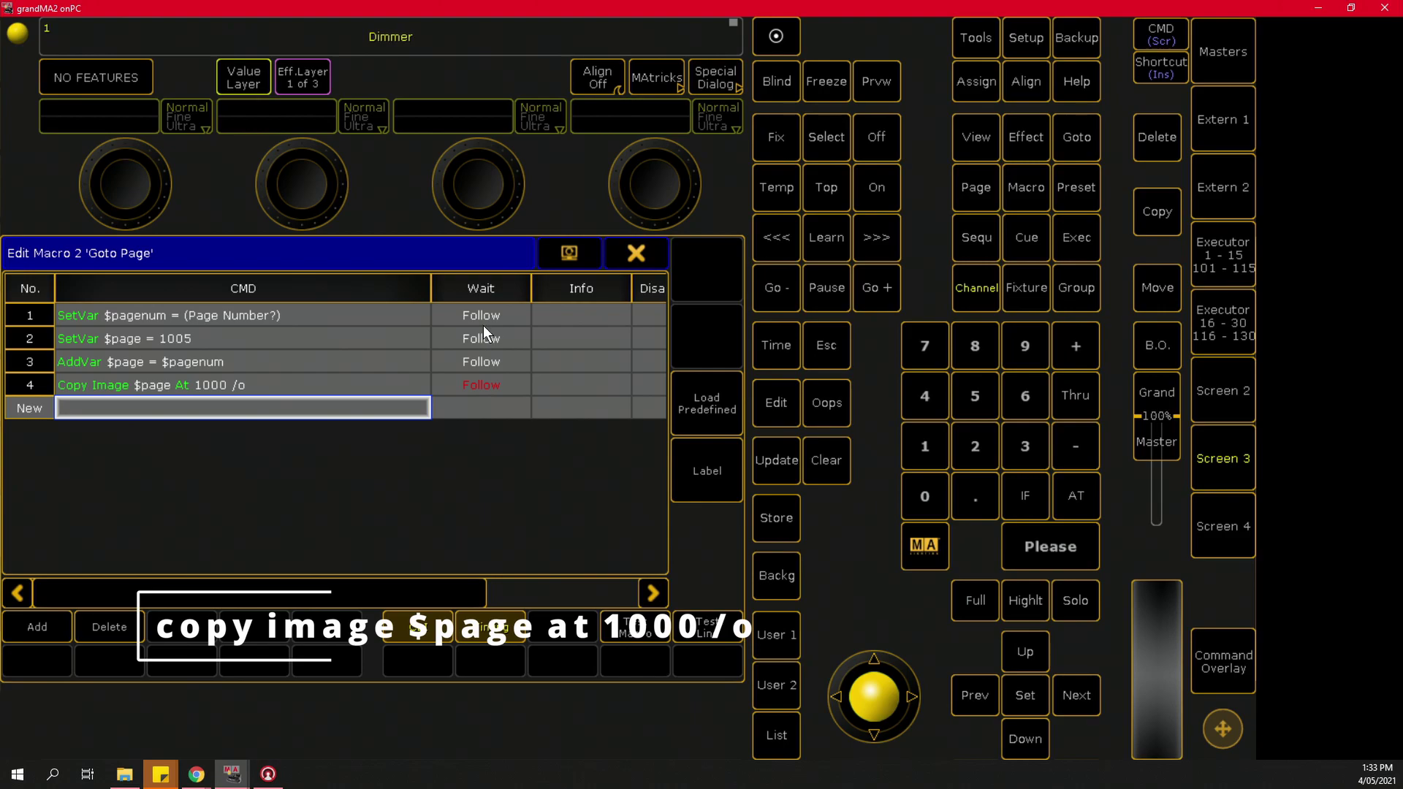
# Step: Set the wait time of lines 2 and 3 in the Goto Page macro to 0.01 and close the macro editor
pyautogui.click(486, 362)
pyautogui.click(486, 361)
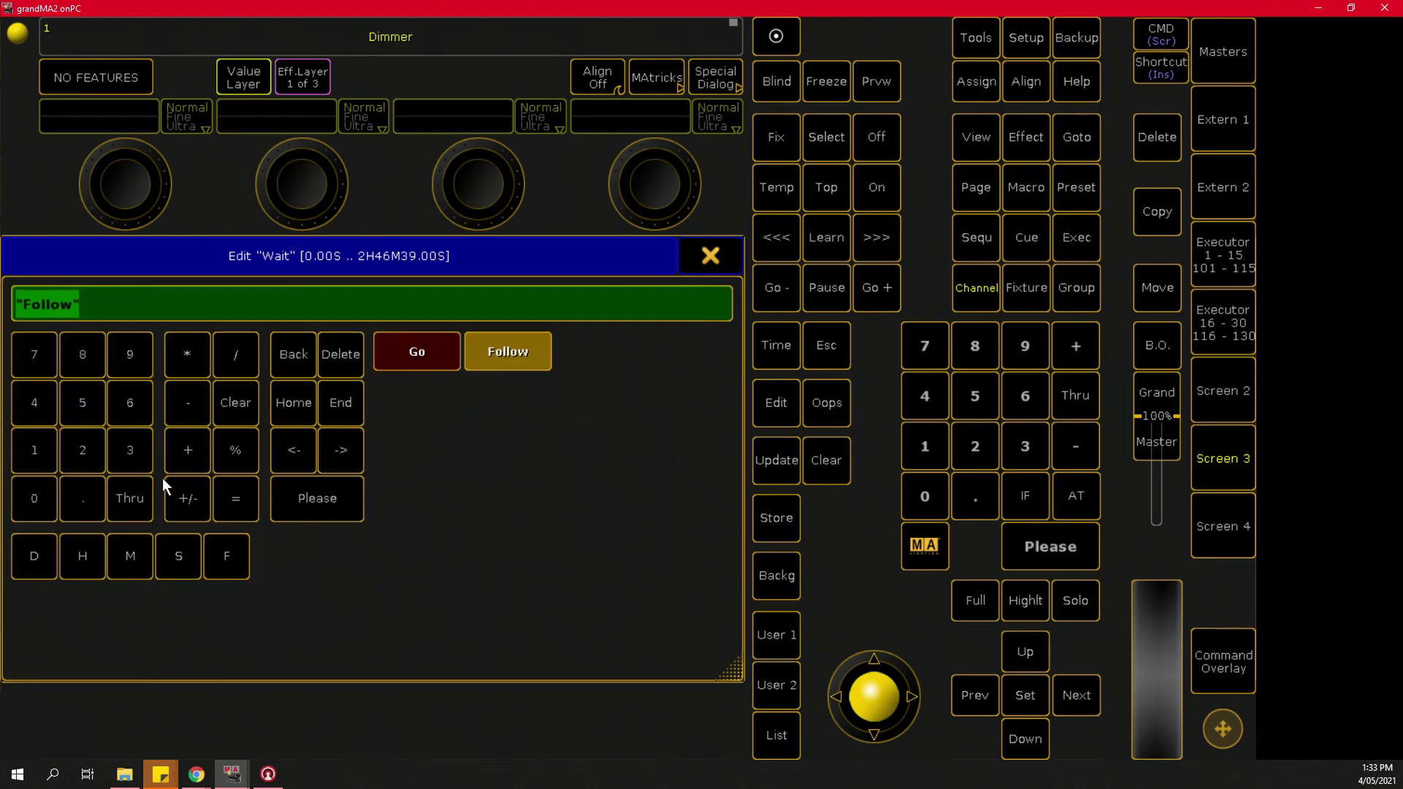
pyautogui.click(73, 514)
pyautogui.click(49, 499)
pyautogui.click(51, 452)
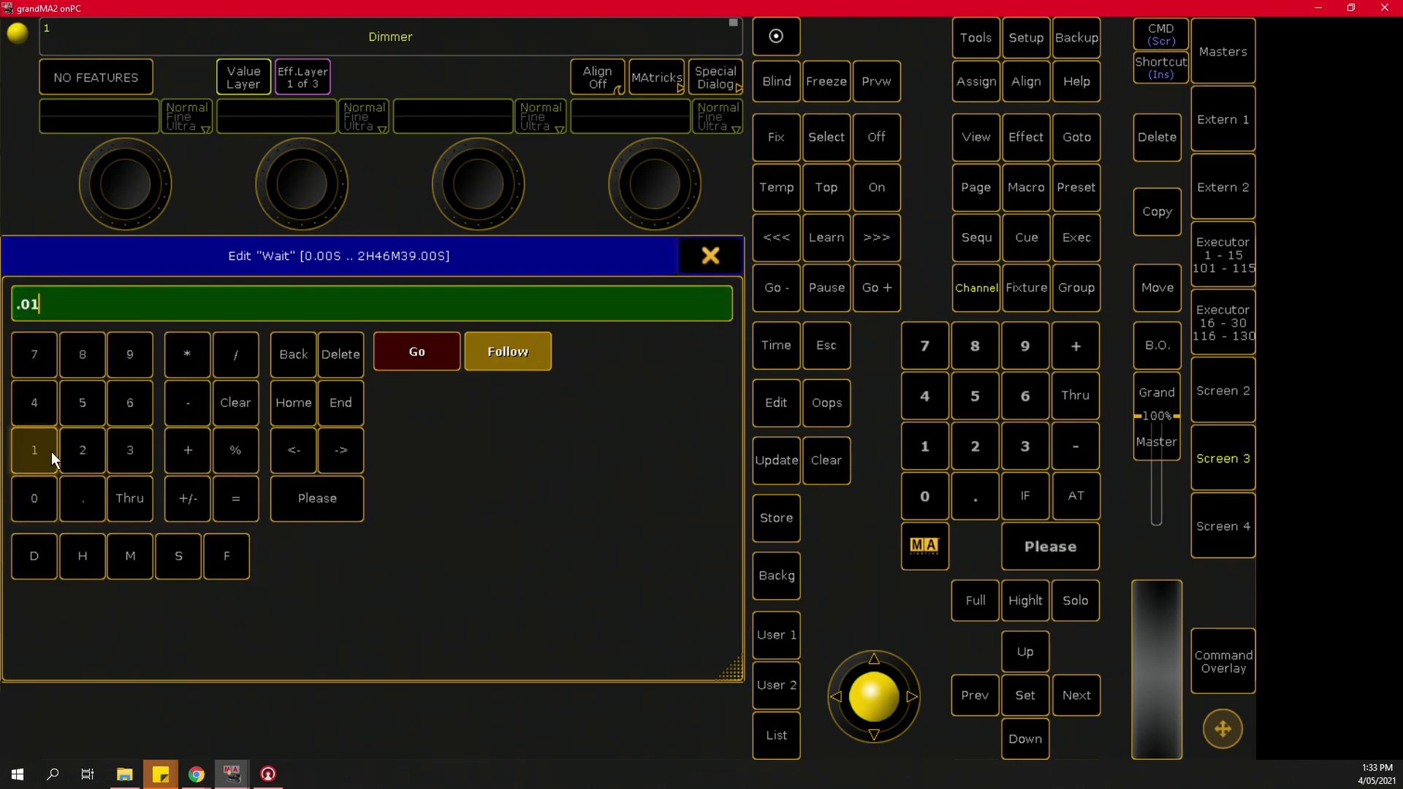
pyautogui.click(281, 511)
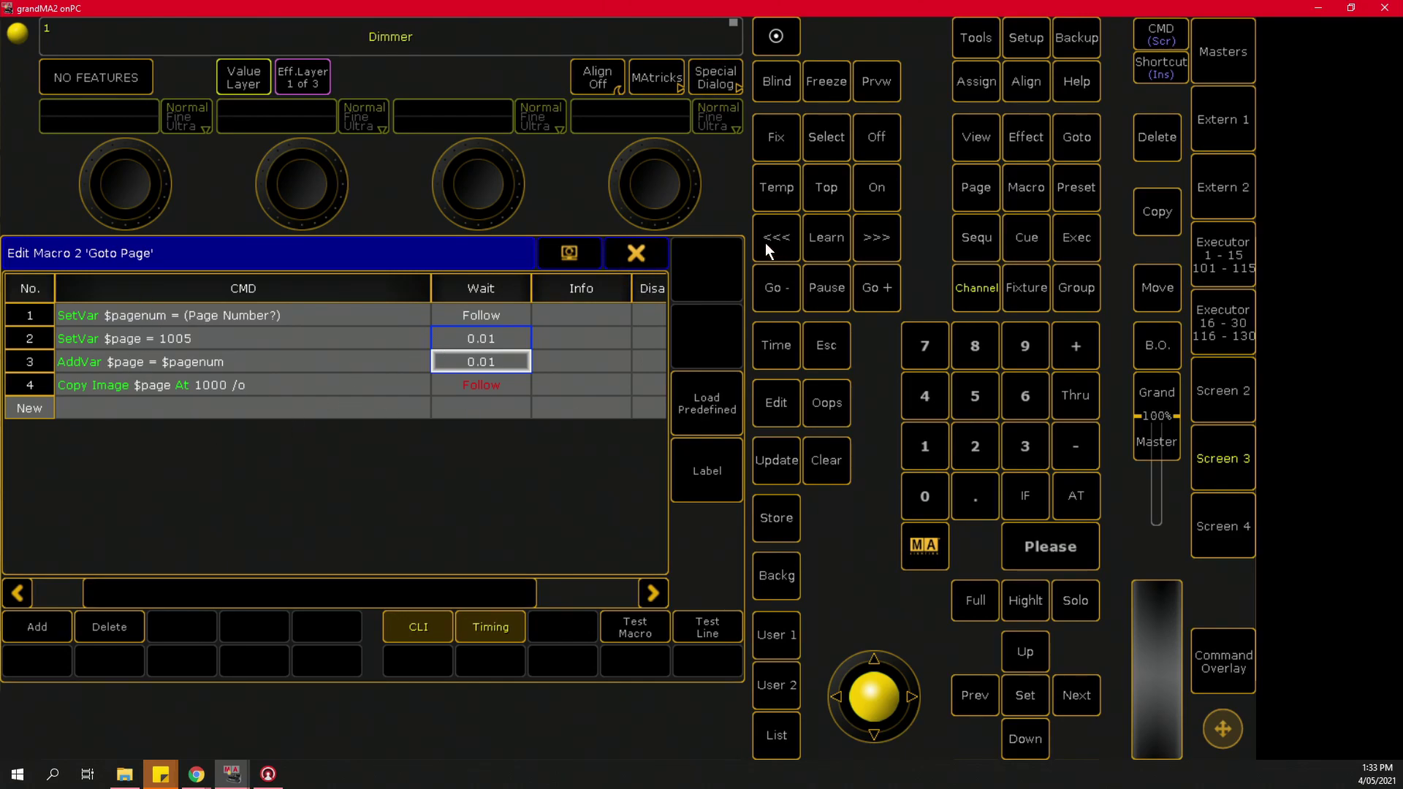
pyautogui.click(652, 252)
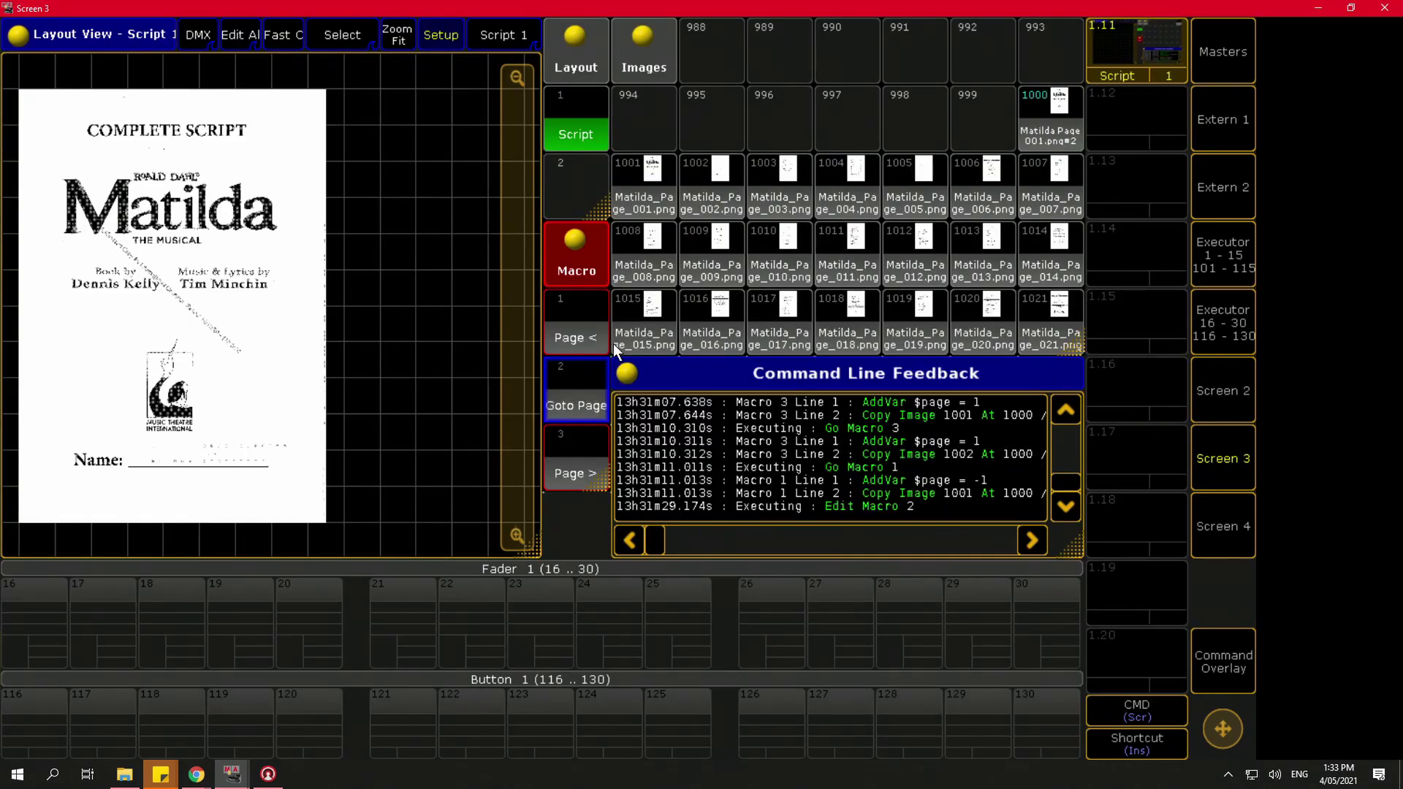
# Step: Run the Goto Page macro with page number 55 and enlarge the script page in the layout view to check it
pyautogui.click(568, 374)
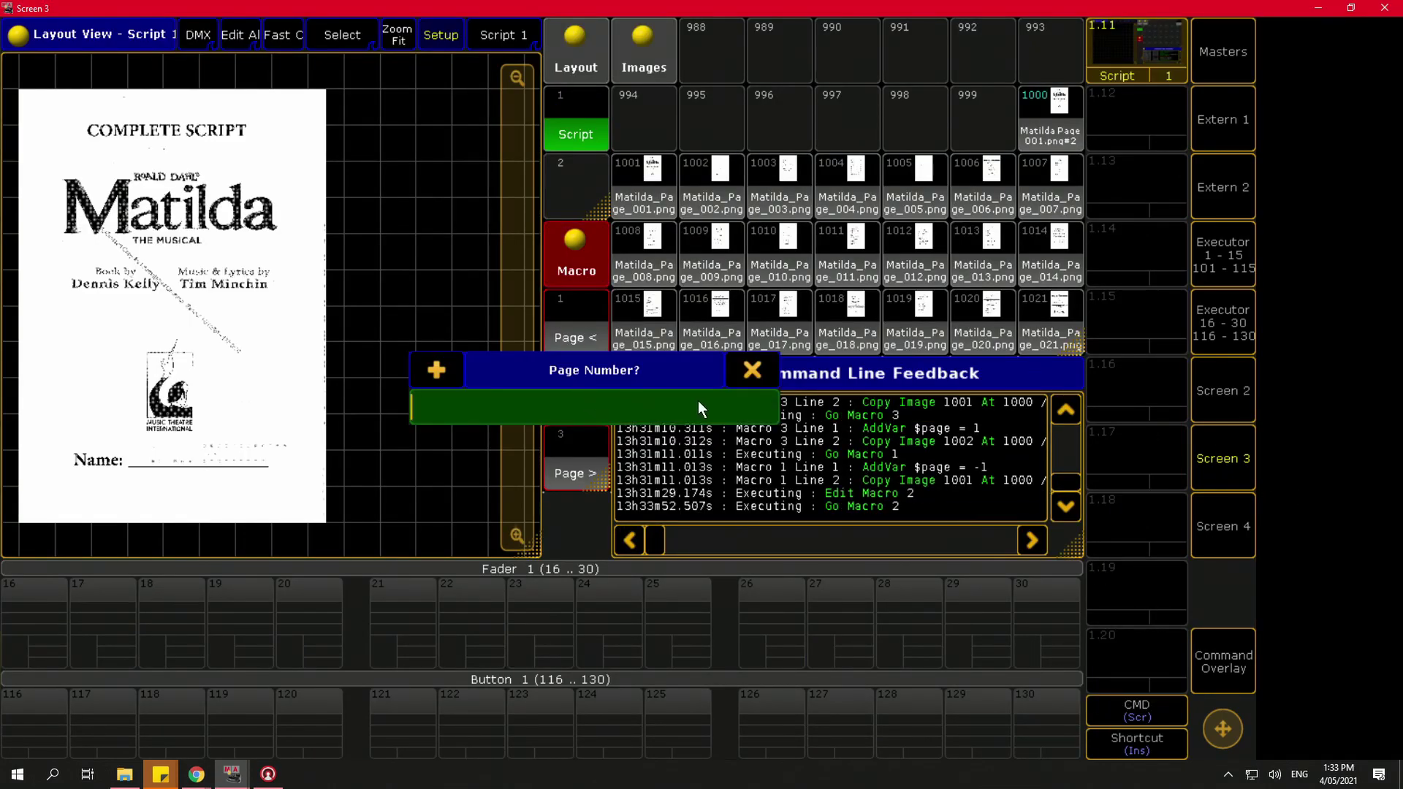
pyautogui.write('55')
pyautogui.press('Return')
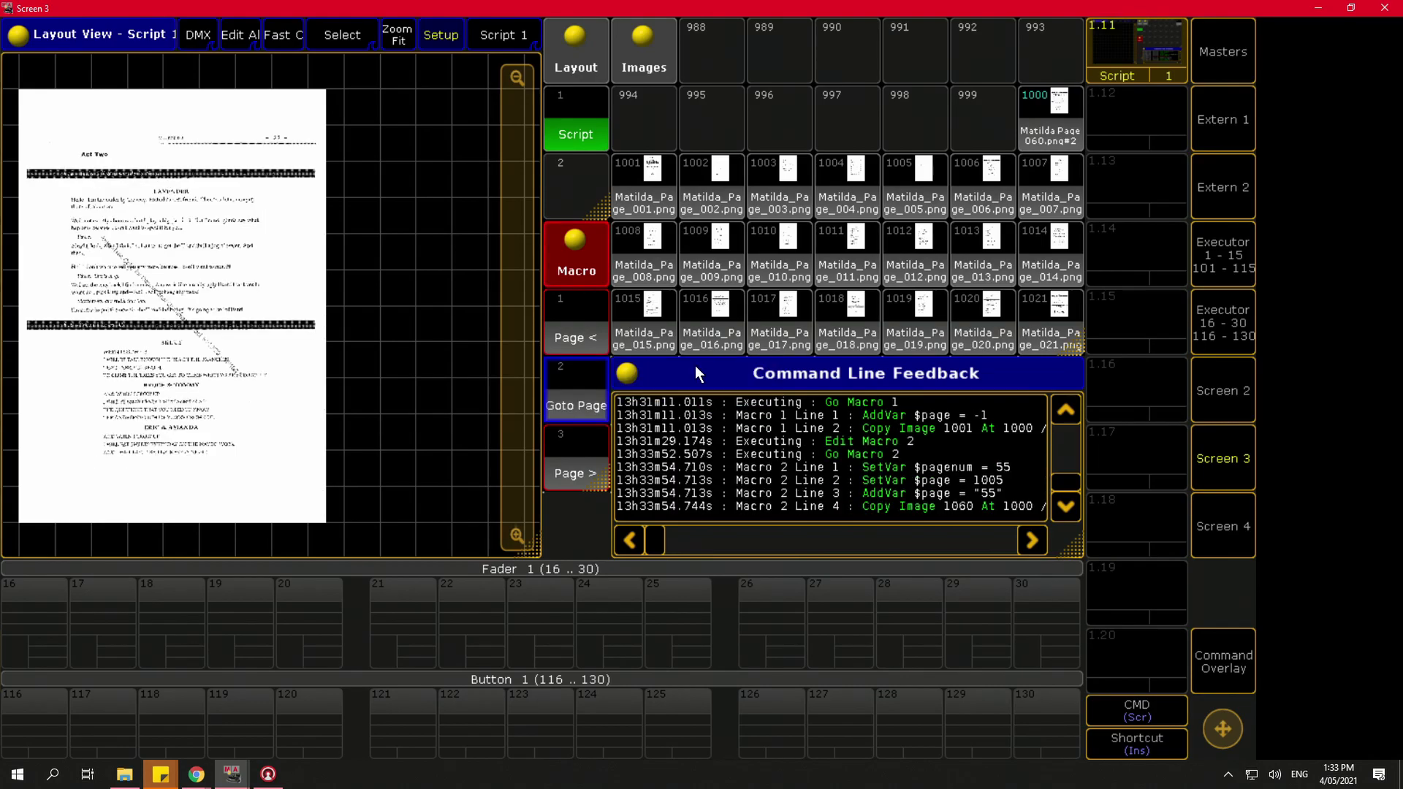
pyautogui.moveTo(524, 177); pyautogui.dragTo(532, 281)
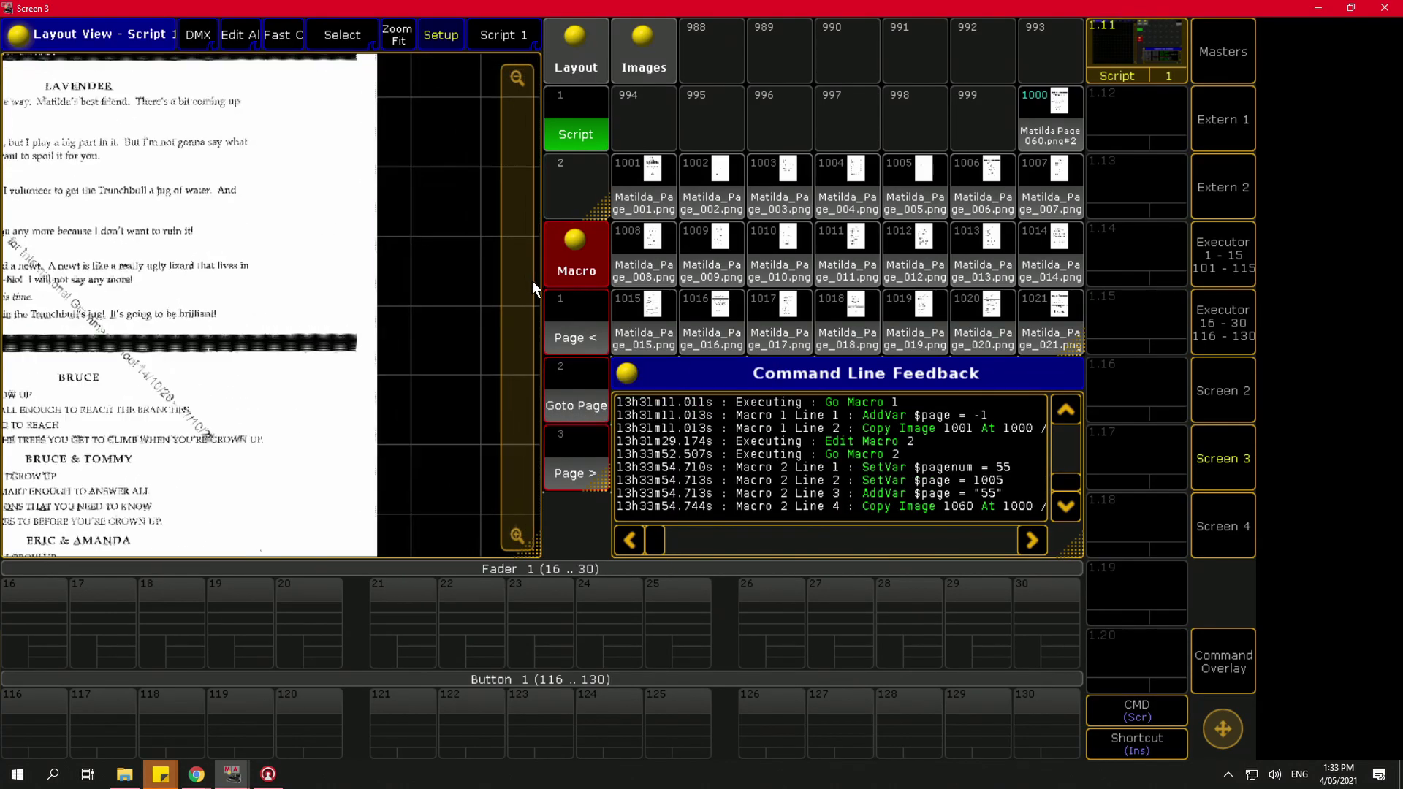
pyautogui.moveTo(522, 226); pyautogui.dragTo(465, 296)
pyautogui.moveTo(515, 372); pyautogui.dragTo(762, 545)
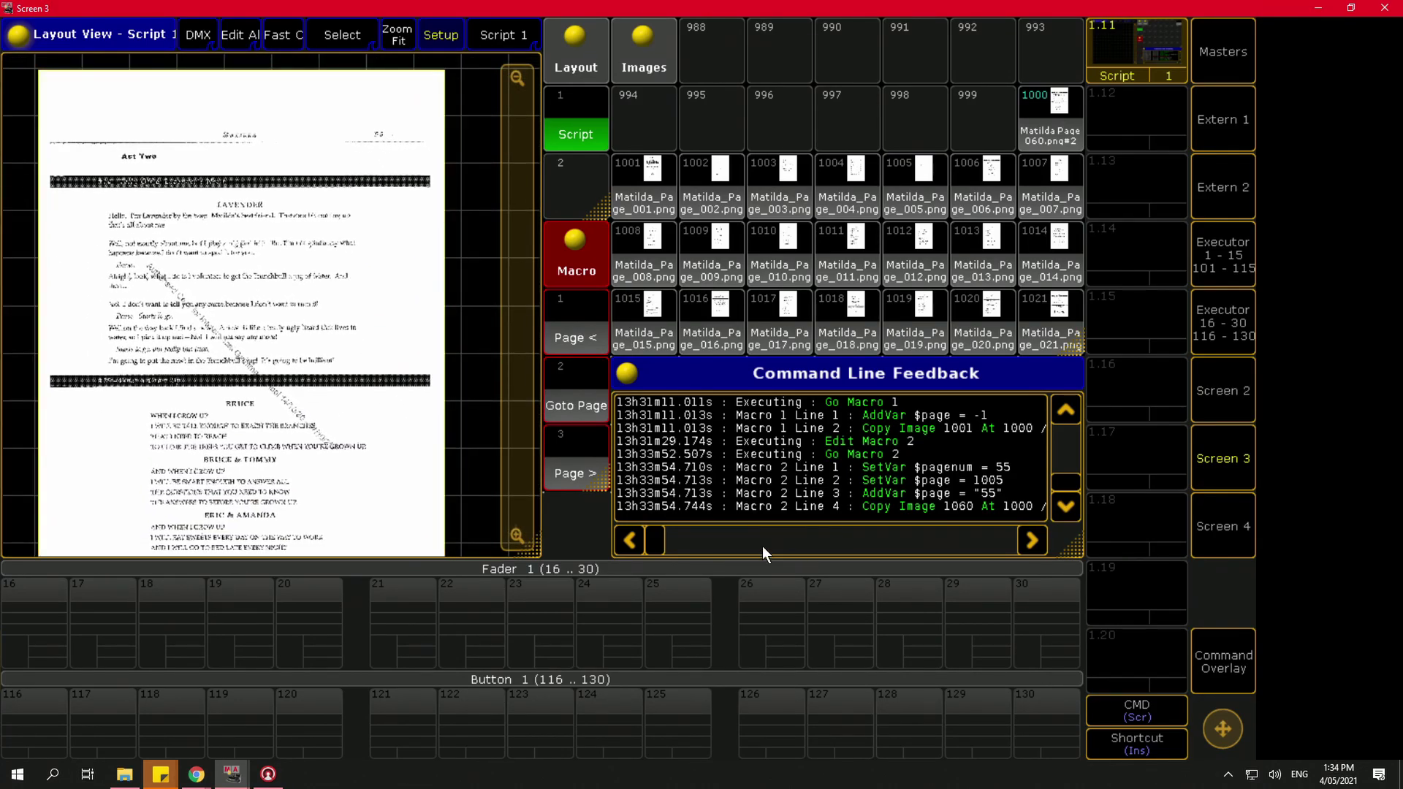
# Step: Run the Page > macro three times up to image 1063, and Page < three times back to image 1060
pyautogui.click(589, 459)
pyautogui.click(588, 458)
pyautogui.click(589, 460)
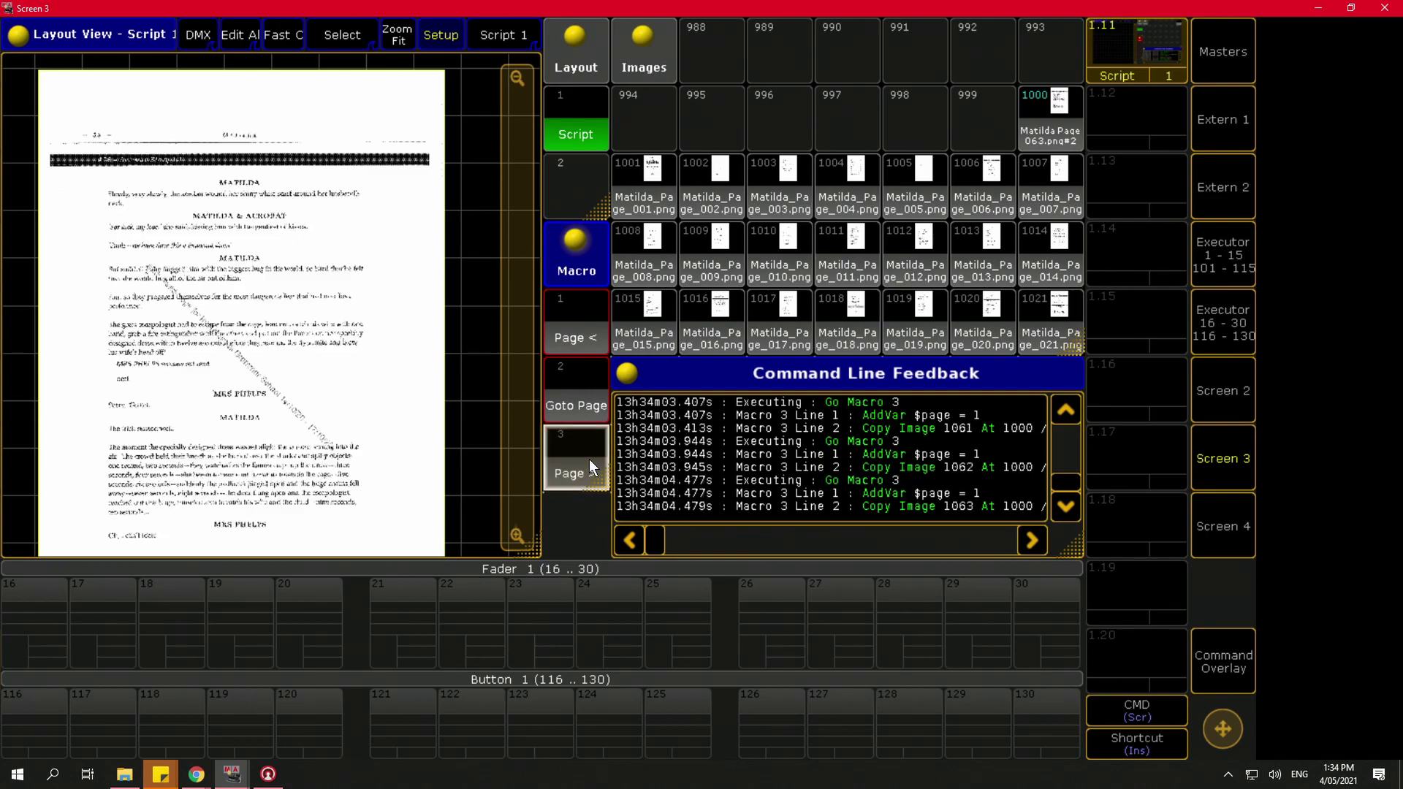
pyautogui.click(555, 337)
pyautogui.click(566, 335)
pyautogui.click(569, 334)
# Step: Run the Goto Page macro with page number 1
pyautogui.click(577, 402)
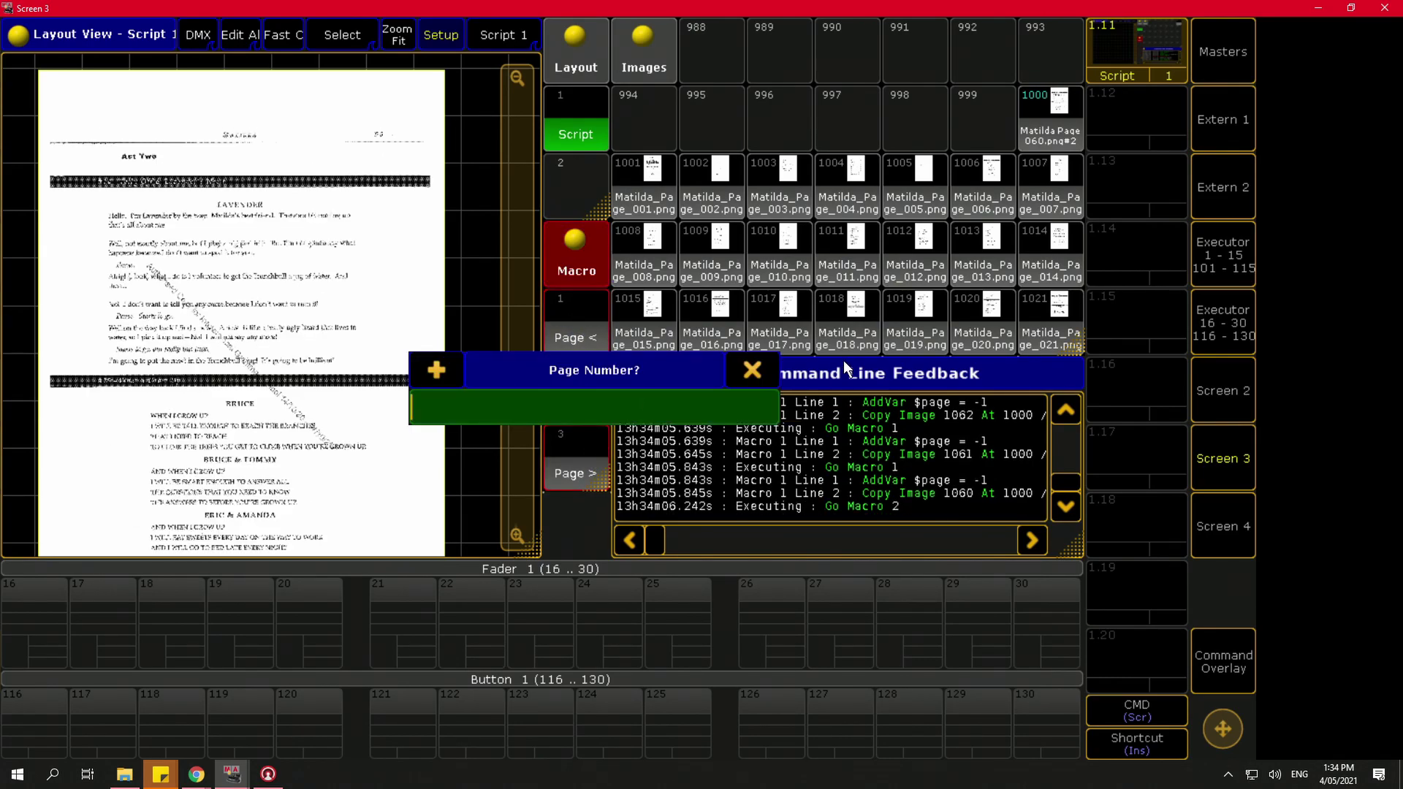
pyautogui.write('1')
pyautogui.press('Return')
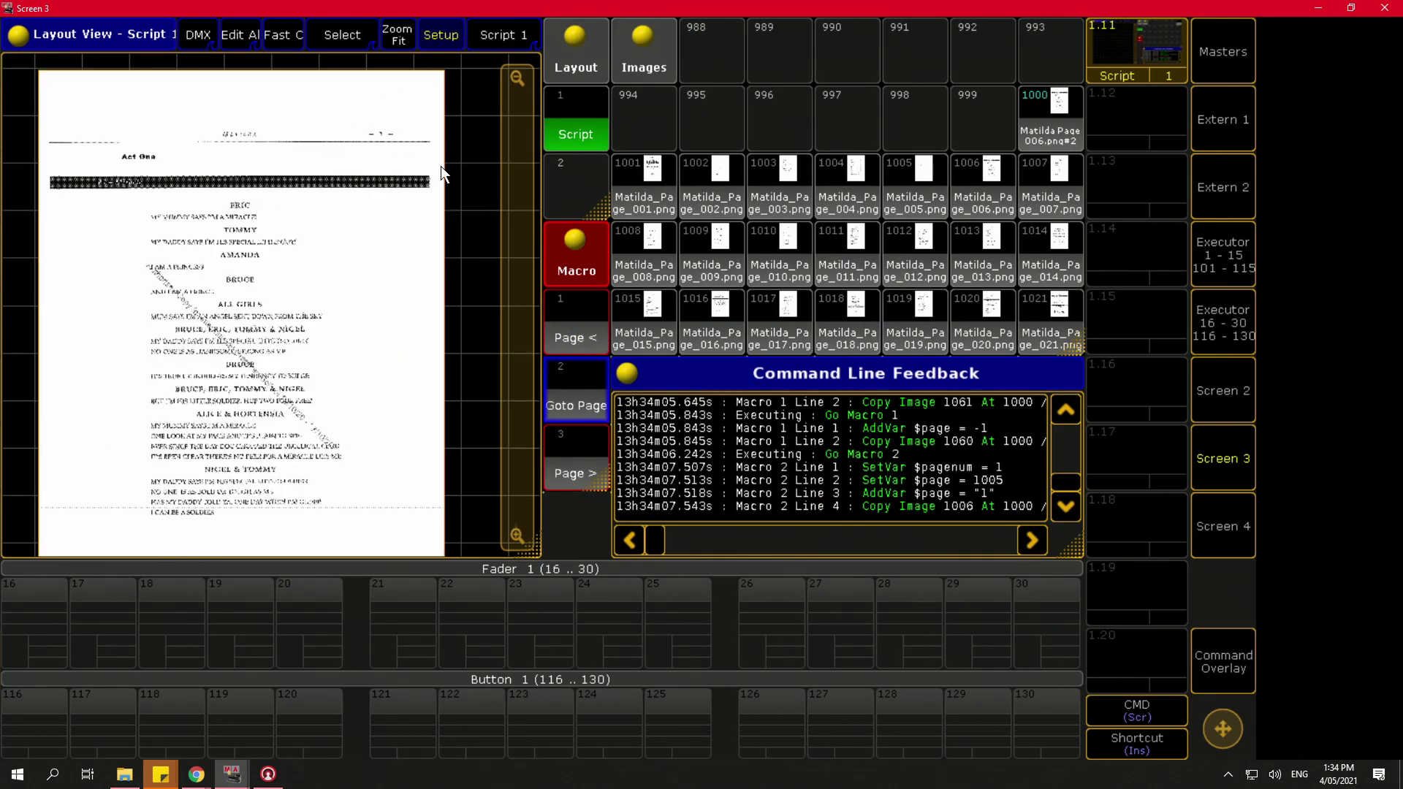
# Step: Page back three images from script page 1 to image 1003, and forward three images to image 1006
pyautogui.click(584, 333)
pyautogui.click(583, 325)
pyautogui.click(580, 325)
pyautogui.click(581, 448)
pyautogui.click(580, 448)
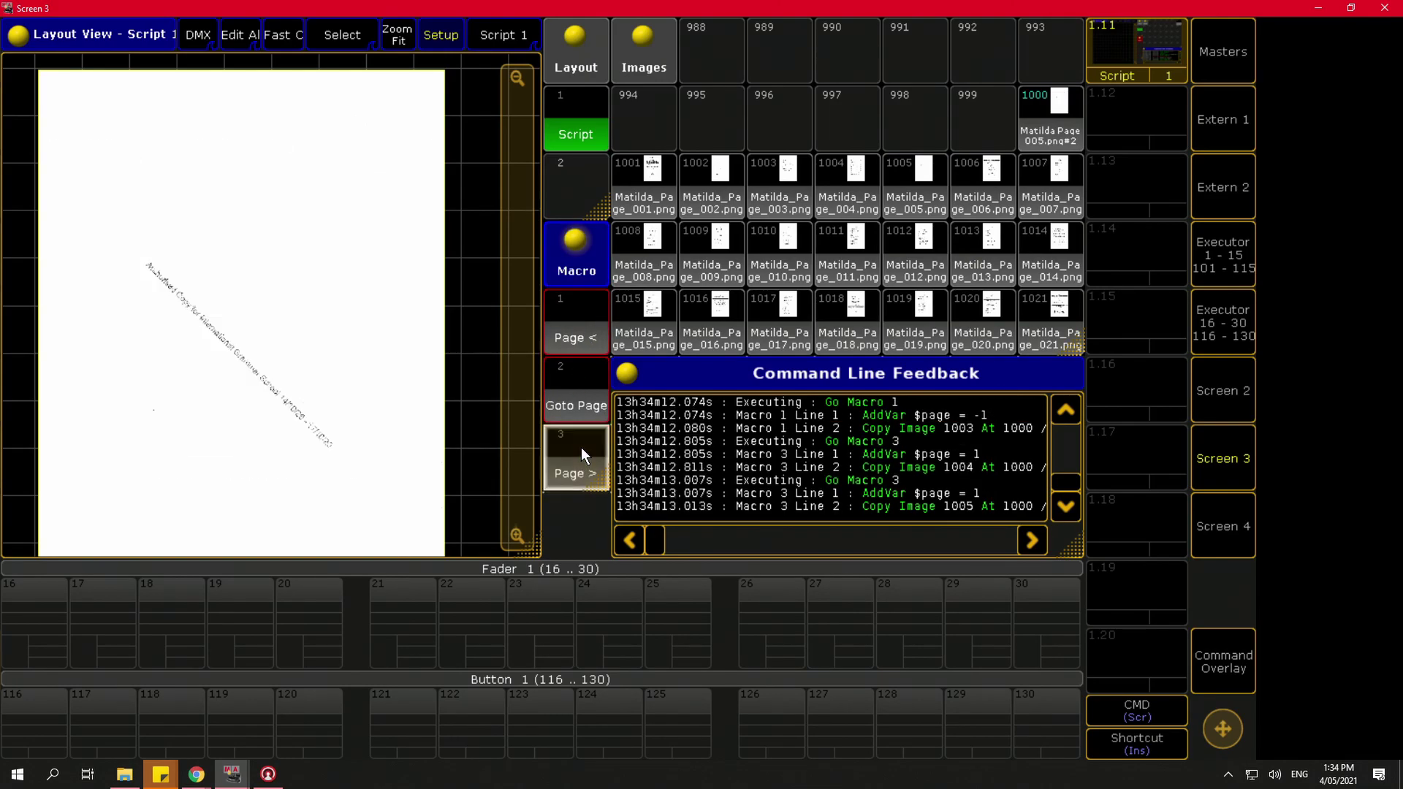
pyautogui.click(581, 447)
# Step: Run the Goto Page macro with page number 65 and check the displayed script page in the layout view
pyautogui.click(572, 394)
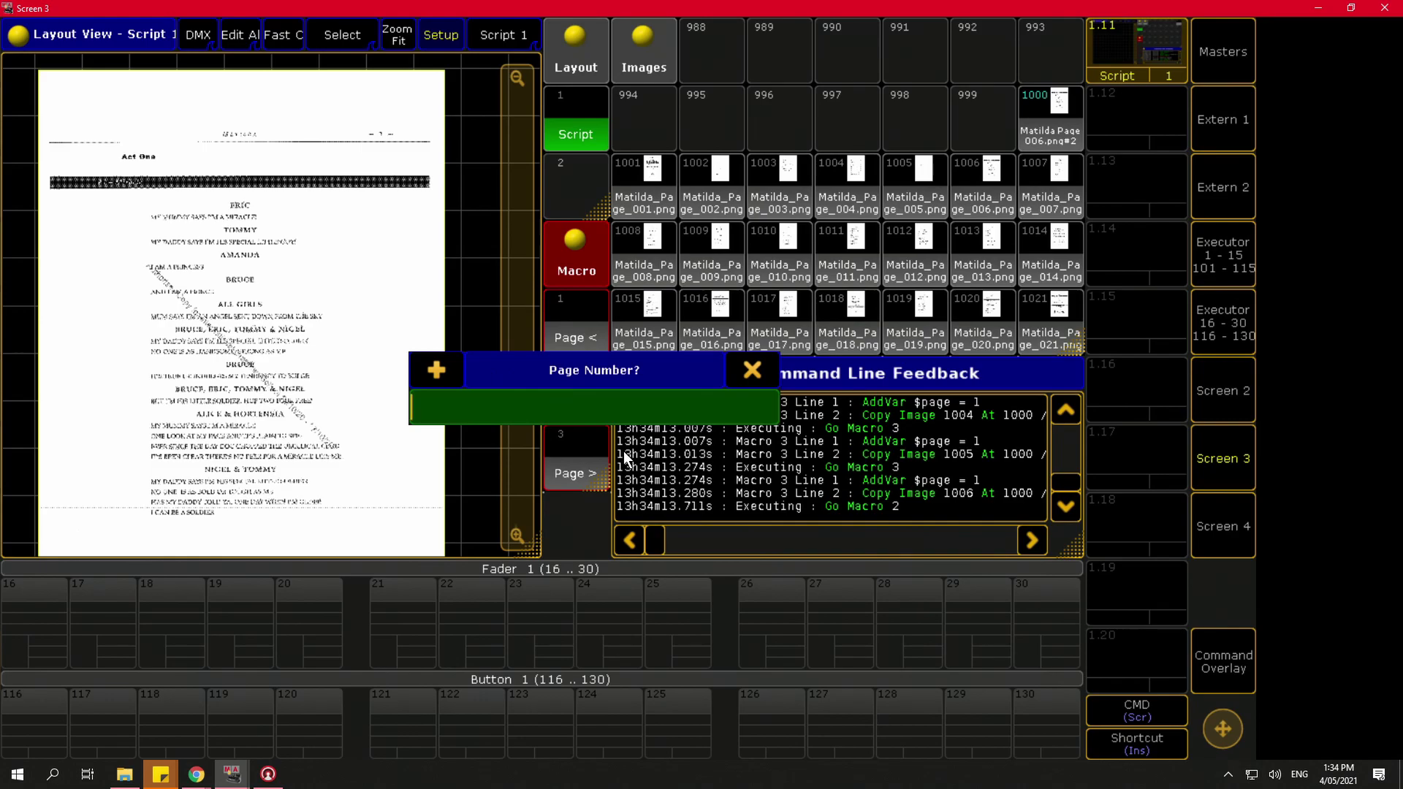
pyautogui.write('65')
pyautogui.press('Return')
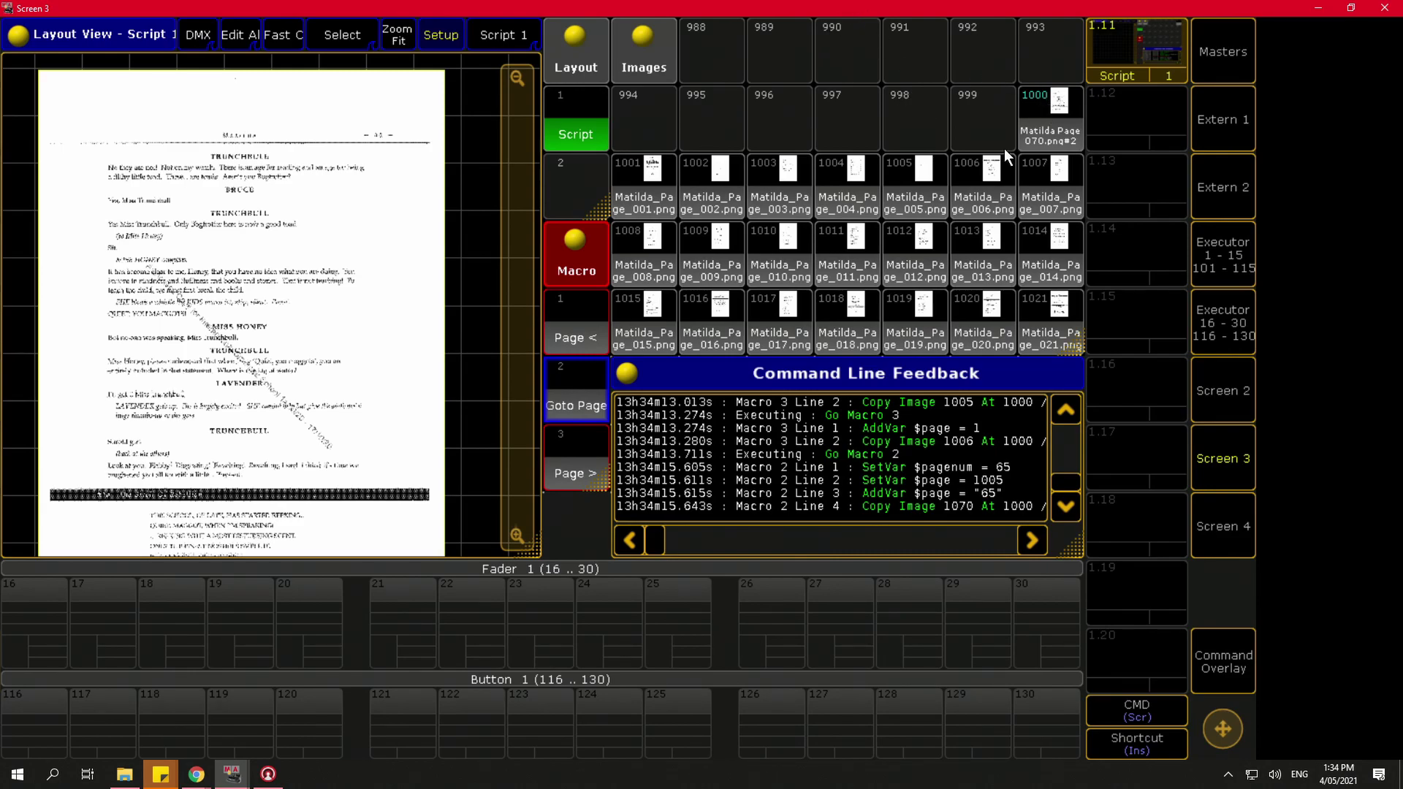
pyautogui.scroll(2, 511, 232)
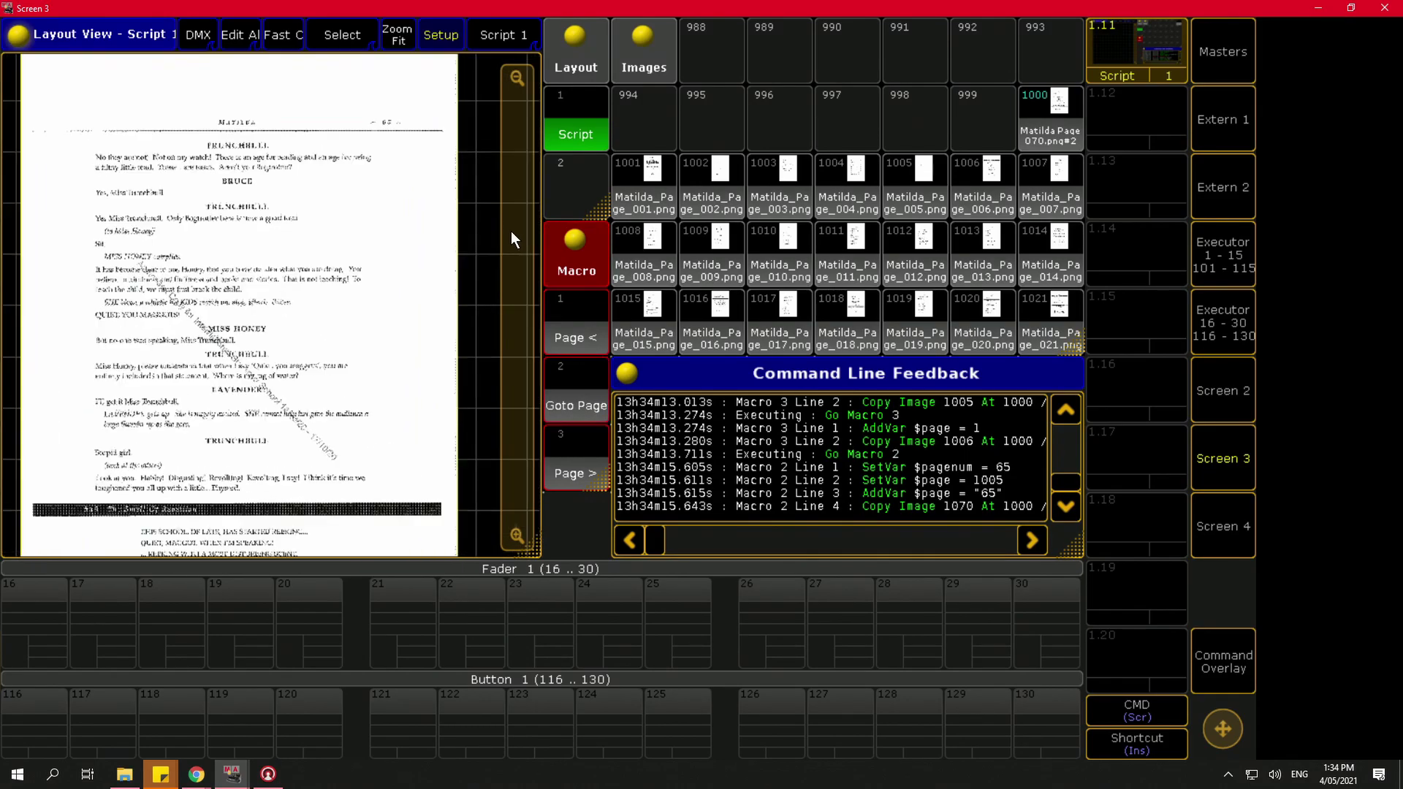
pyautogui.scroll(-3, 69, 207)
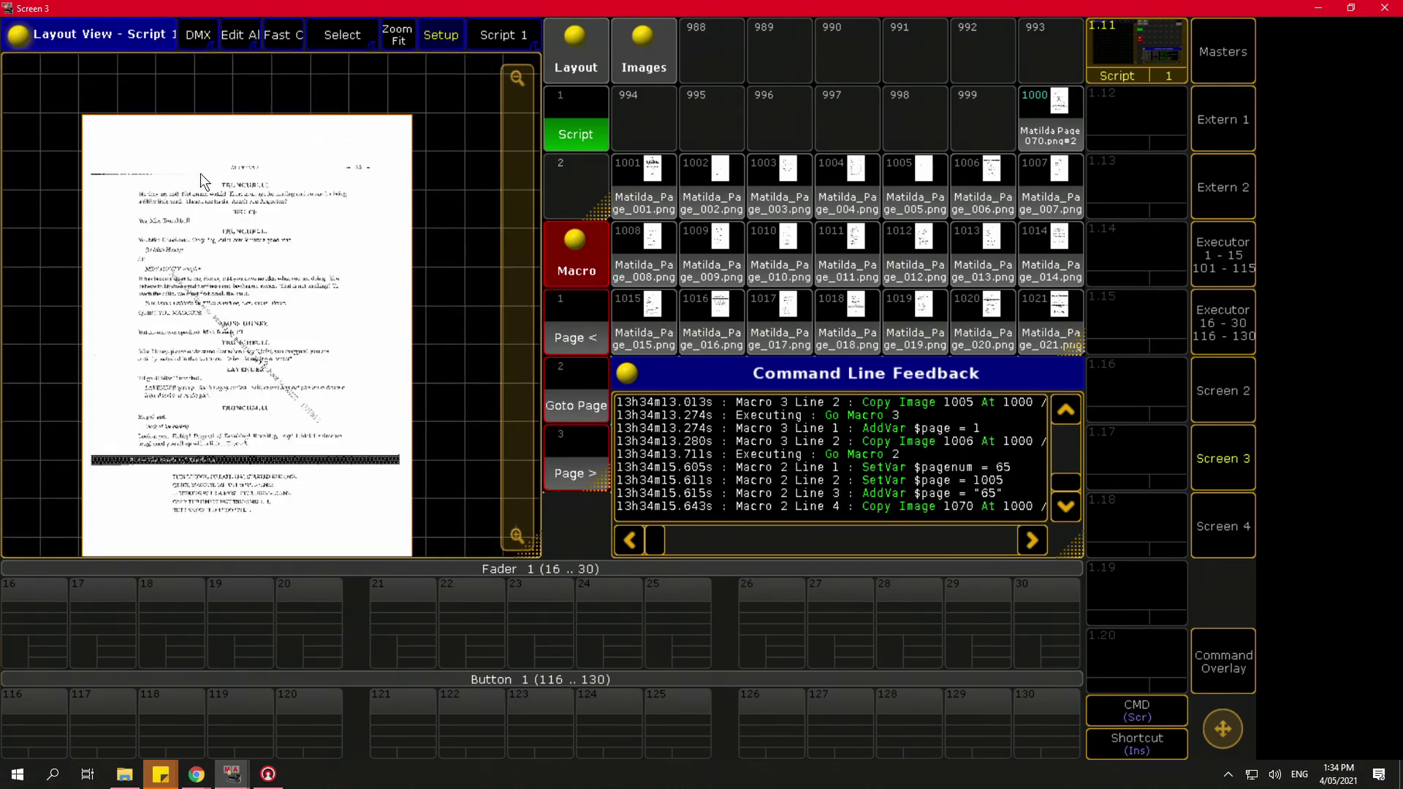